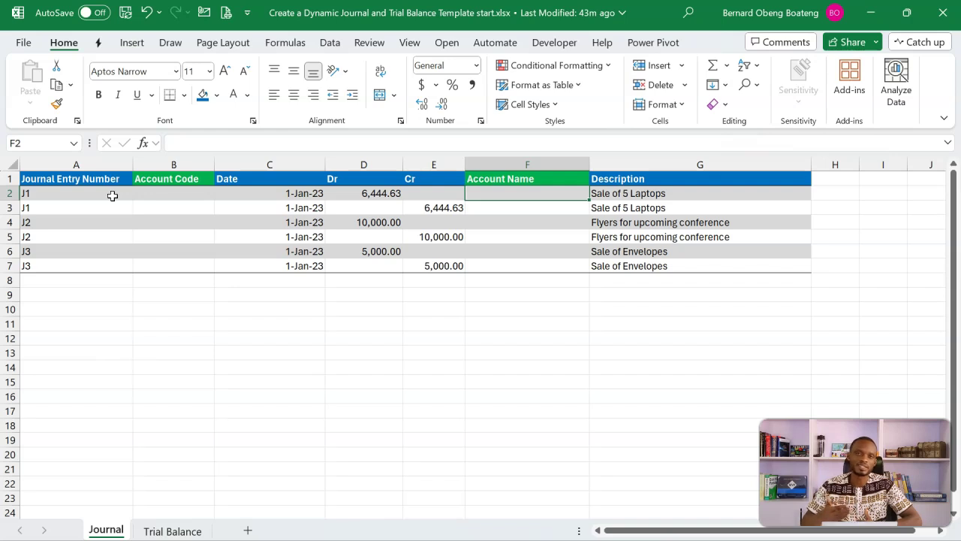
# Examine the Journal sheet's entry number, account code, date, debit, credit, account name and description columns.
pyautogui.moveTo(111, 196); pyautogui.dragTo(316, 216)
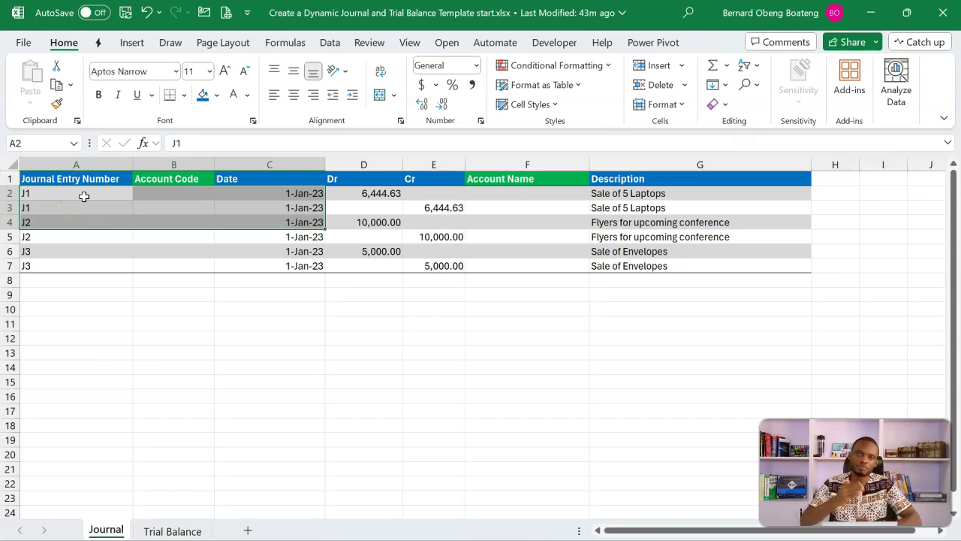
pyautogui.click(86, 273)
pyautogui.click(189, 206)
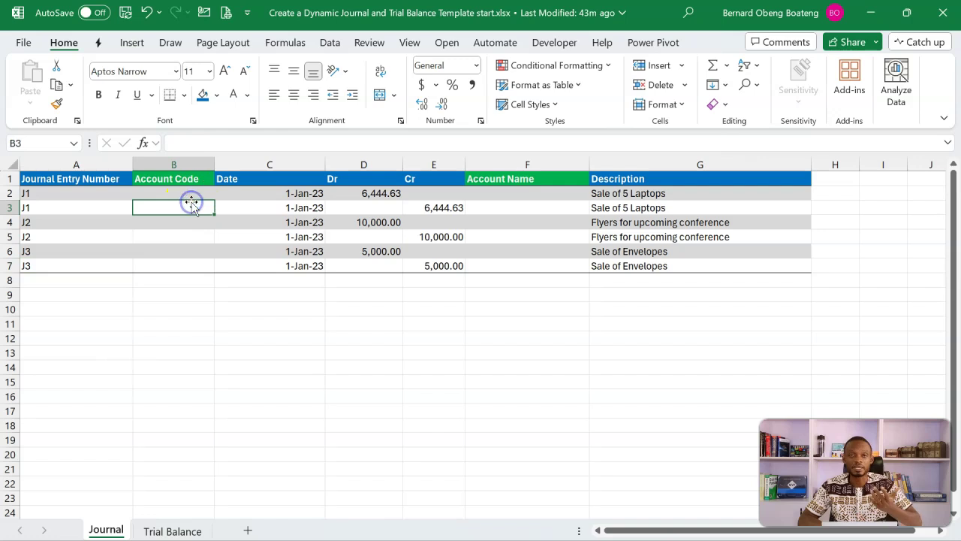
pyautogui.click(193, 189)
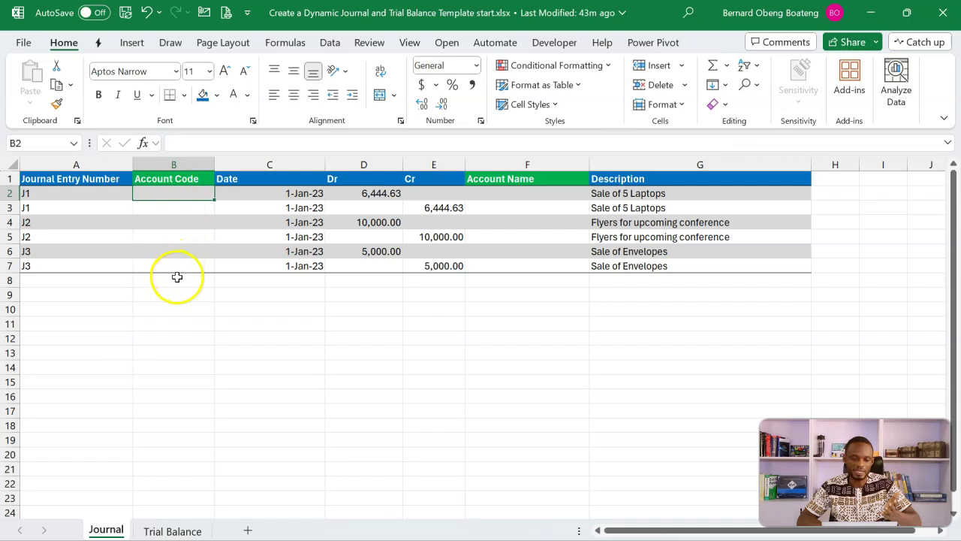
pyautogui.click(255, 193)
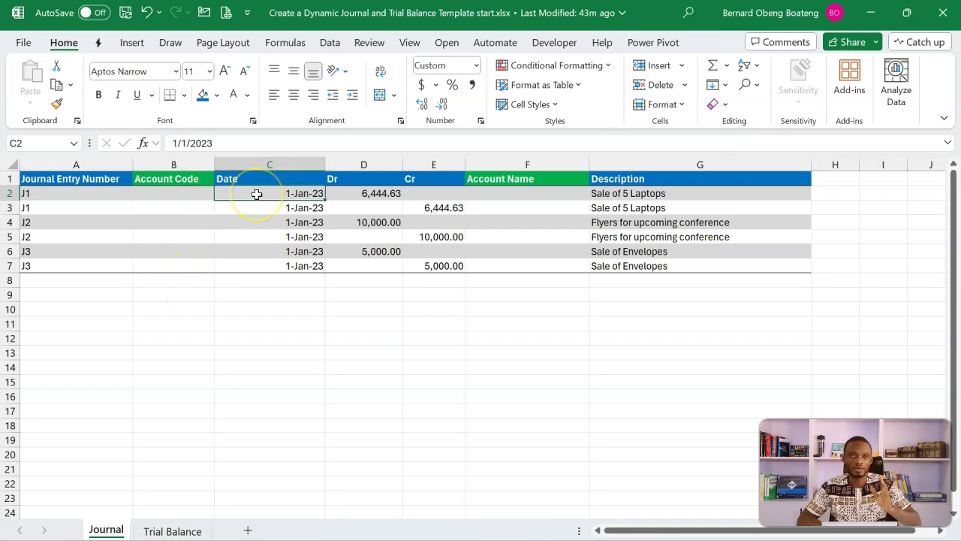
pyautogui.click(387, 166)
pyautogui.moveTo(387, 167); pyautogui.dragTo(434, 172)
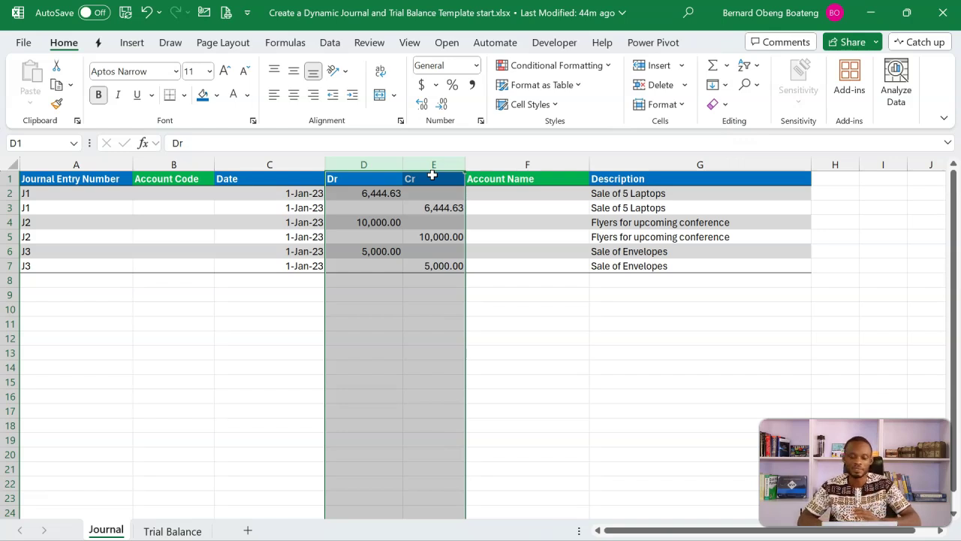
pyautogui.click(394, 194)
pyautogui.click(376, 208)
pyautogui.click(426, 199)
pyautogui.click(515, 204)
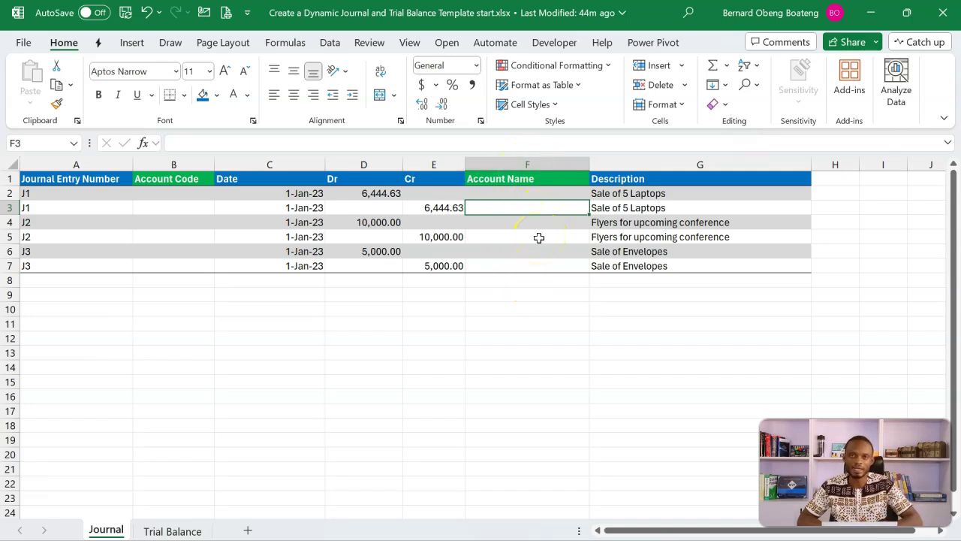
pyautogui.click(655, 207)
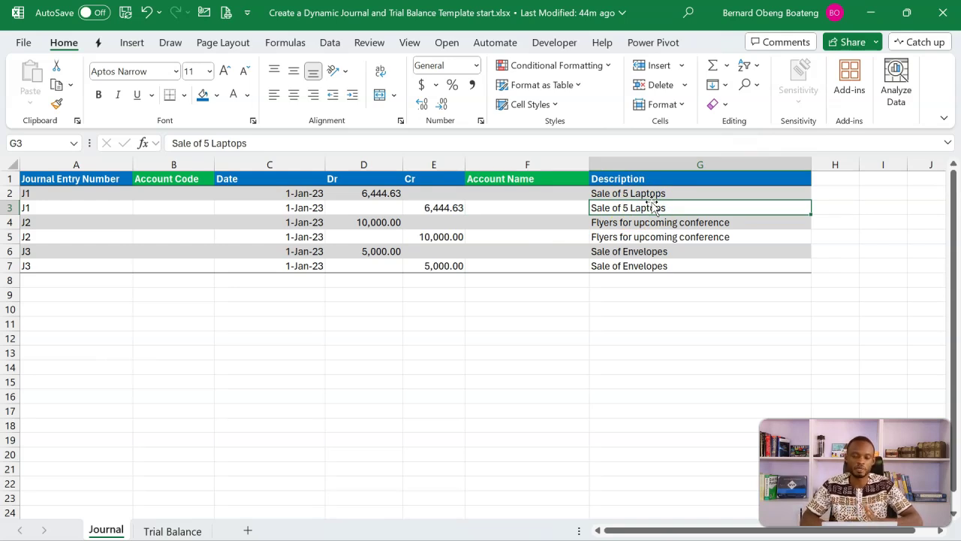
pyautogui.click(182, 166)
pyautogui.click(543, 165)
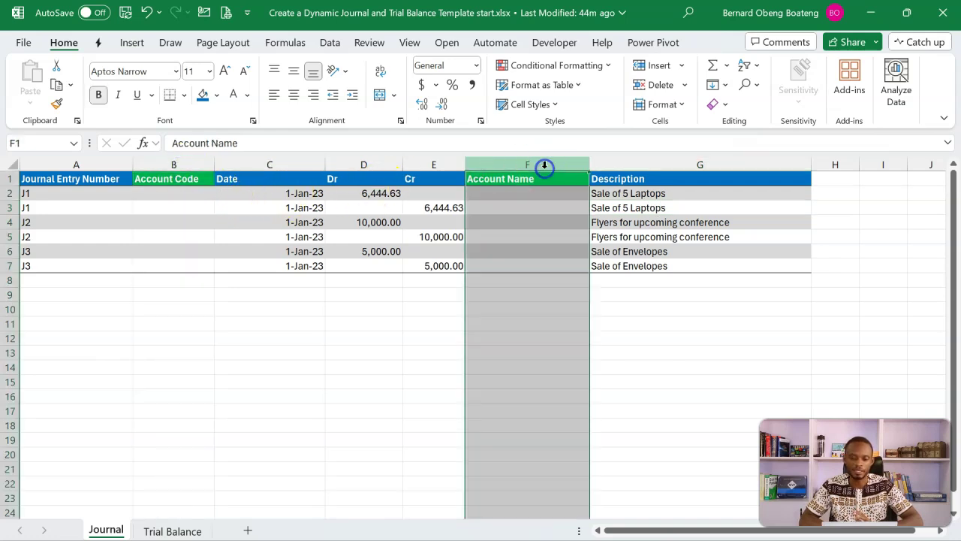
pyautogui.click(509, 208)
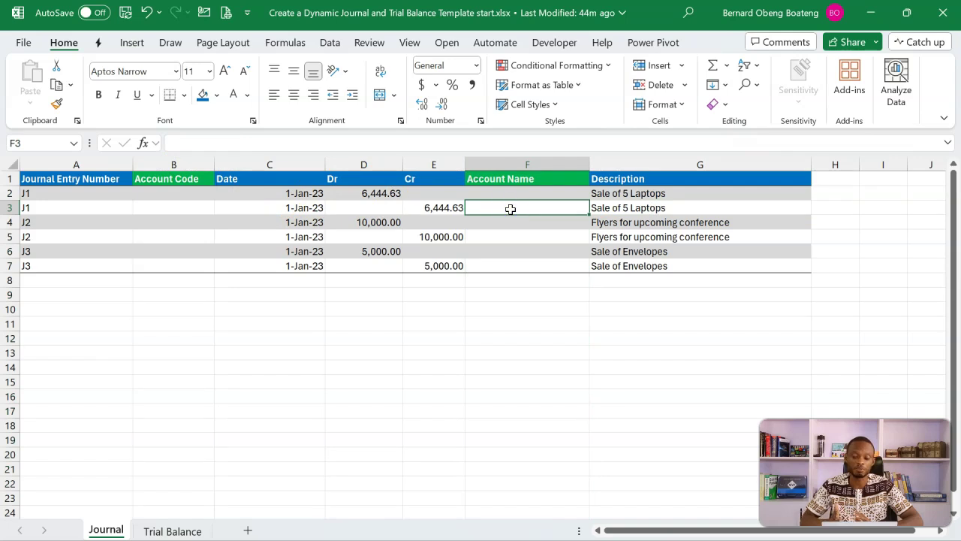
pyautogui.moveTo(290, 190); pyautogui.dragTo(413, 258)
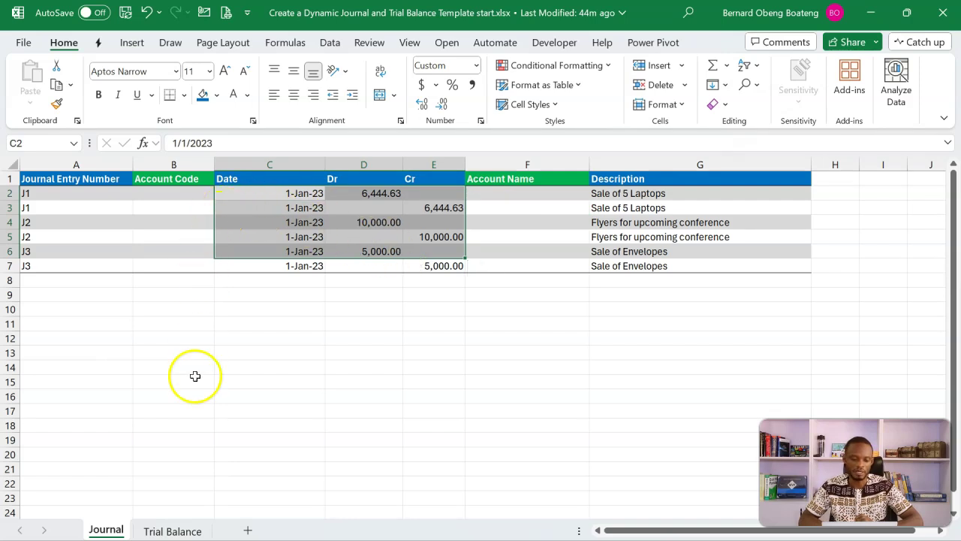
# Examine the Trial Balance sheet's account numbers, names, beginning balances, debit and credit columns, and the Final TB formula.
pyautogui.click(169, 531)
pyautogui.click(200, 311)
pyautogui.click(113, 210)
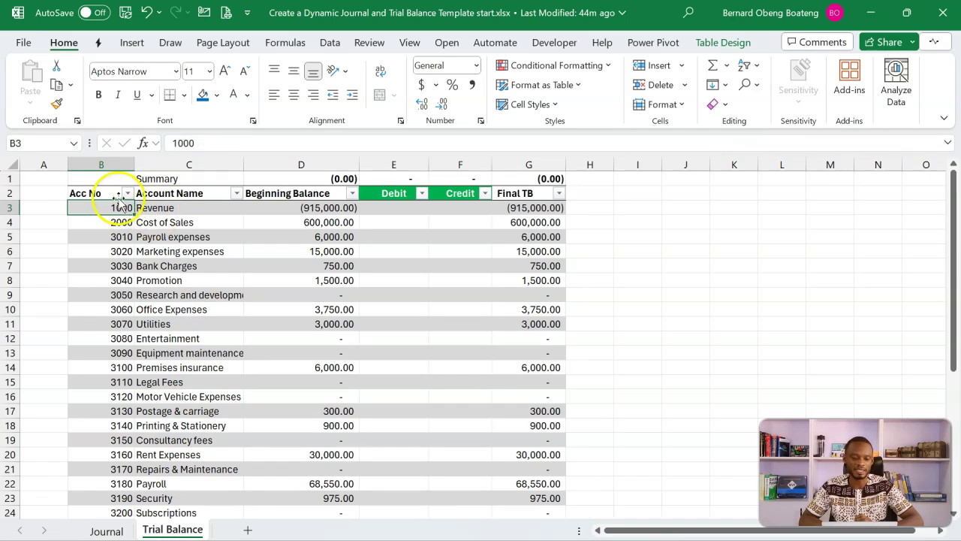
pyautogui.click(110, 188)
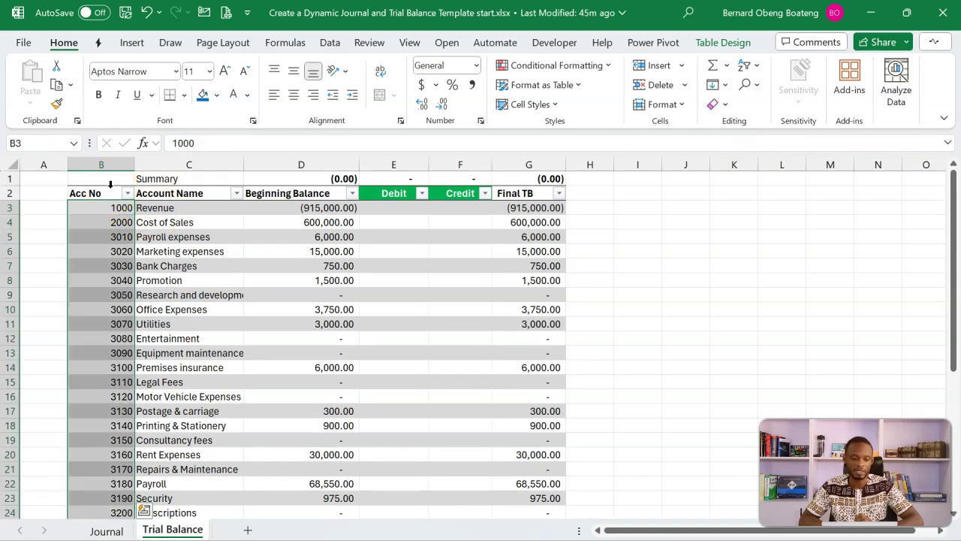
pyautogui.click(175, 207)
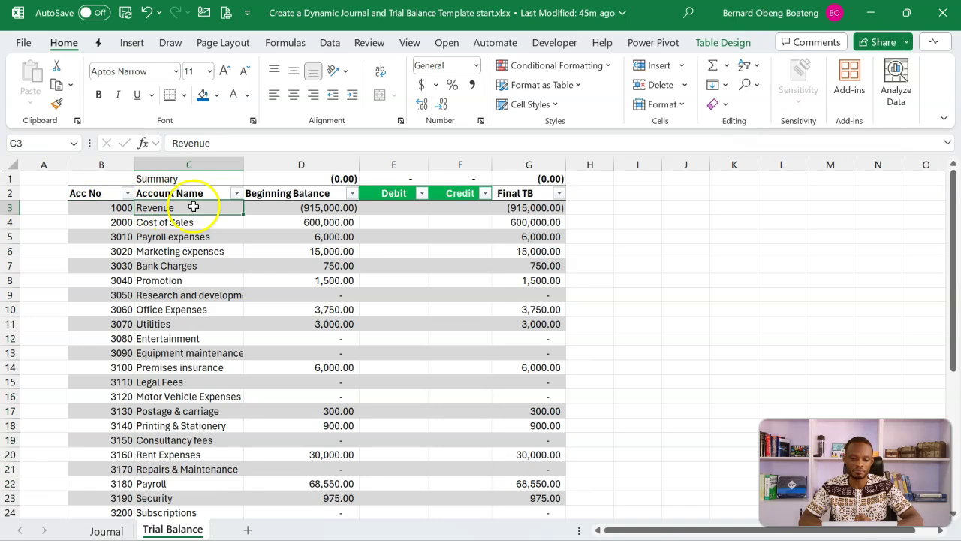
pyautogui.click(295, 192)
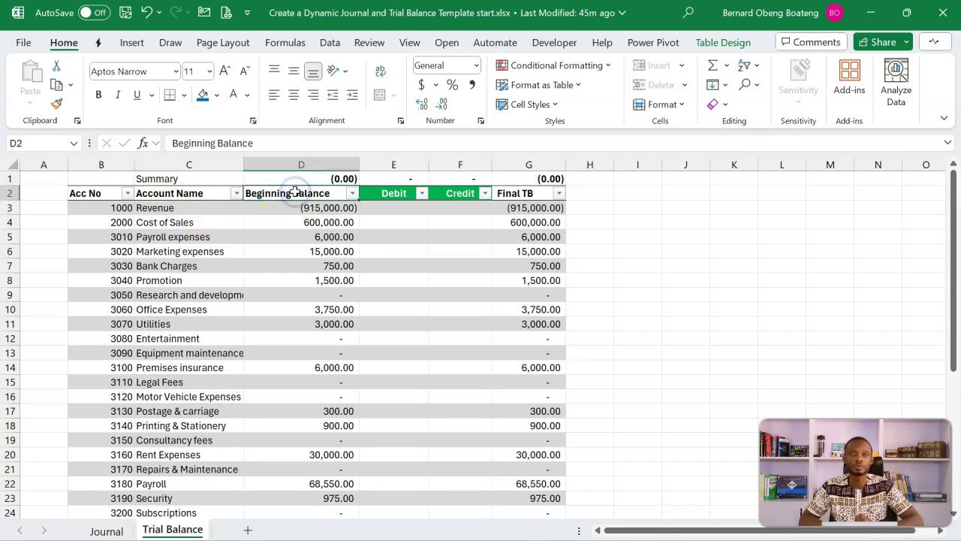
pyautogui.scroll(-3, 304, 258)
pyautogui.scroll(3, 304, 257)
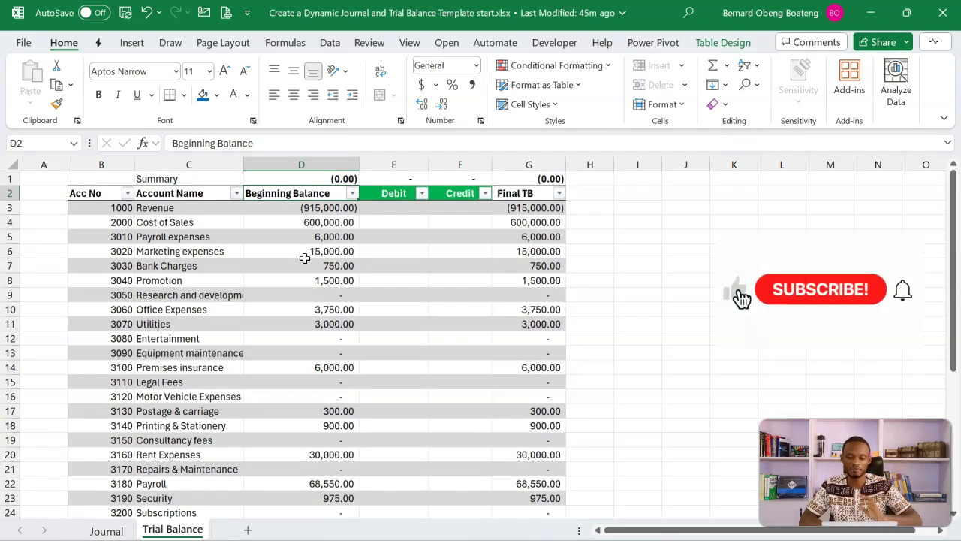
pyautogui.moveTo(405, 164); pyautogui.dragTo(452, 167)
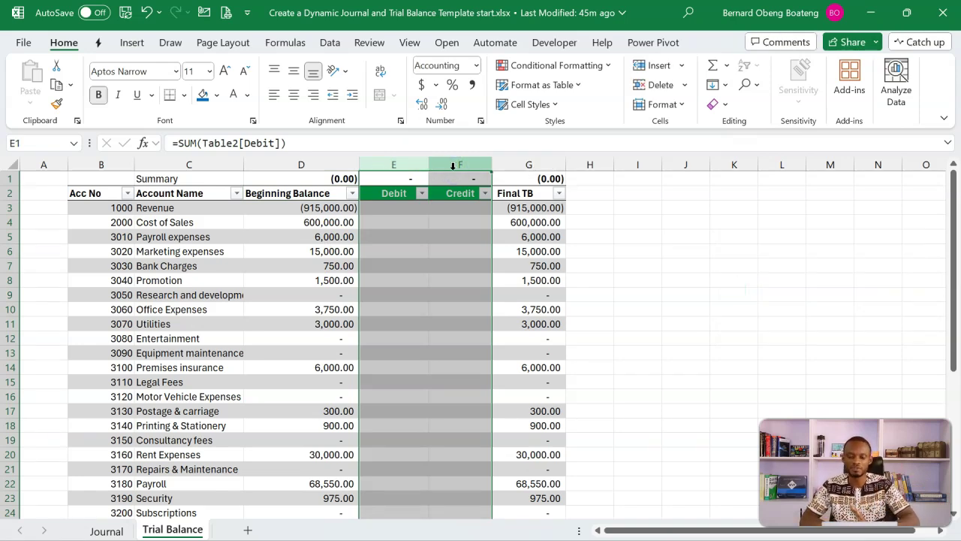
pyautogui.click(529, 164)
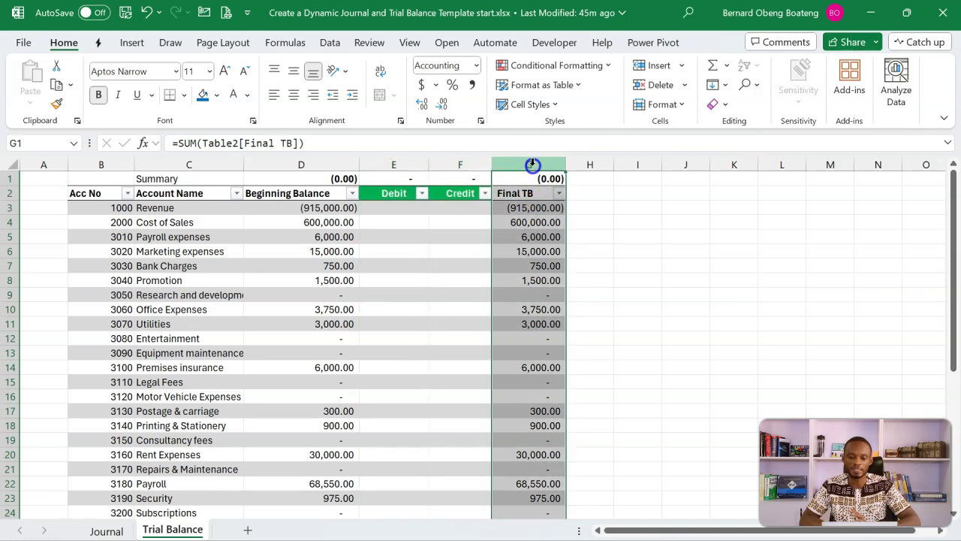
pyautogui.click(534, 222)
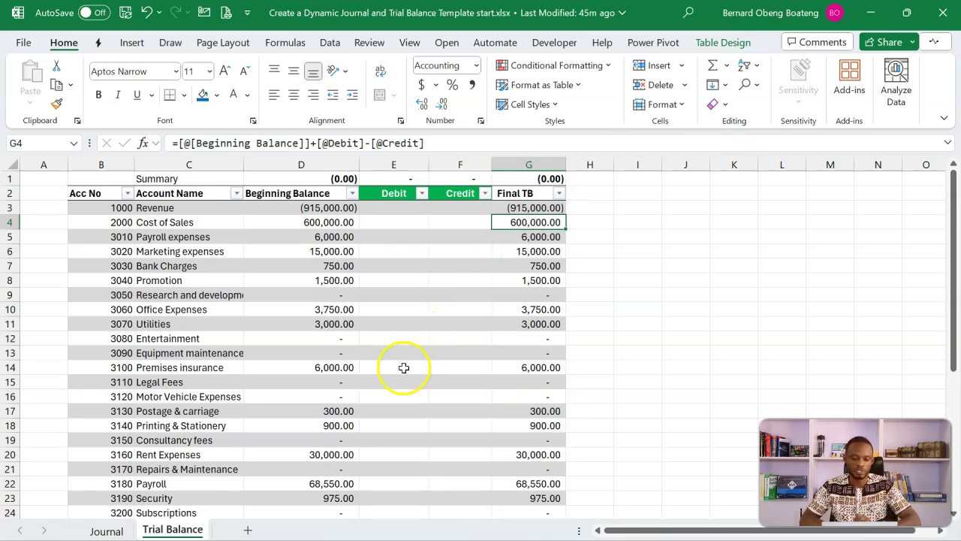
# Return to the Journal sheet and review the extent of its data and the Account Code and Account Name columns.
pyautogui.click(121, 530)
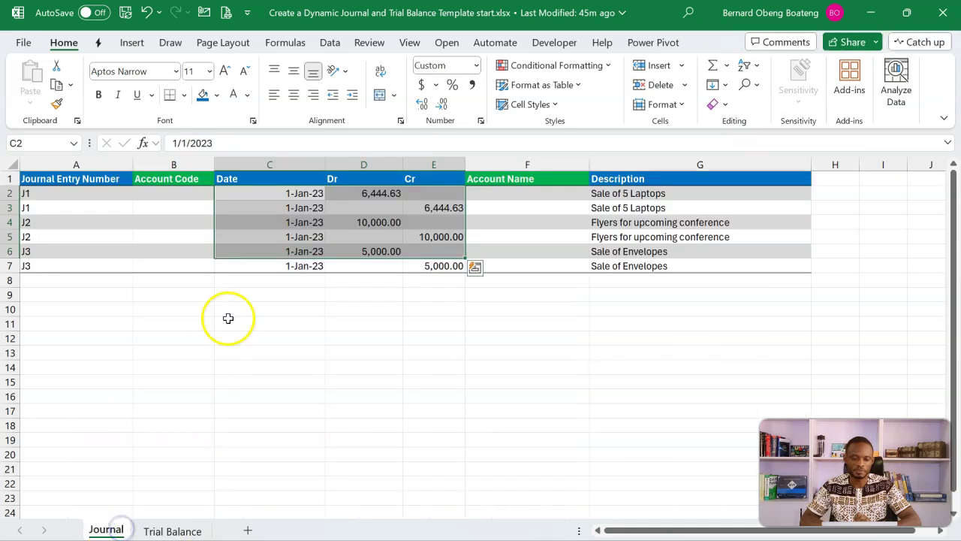
pyautogui.click(307, 222)
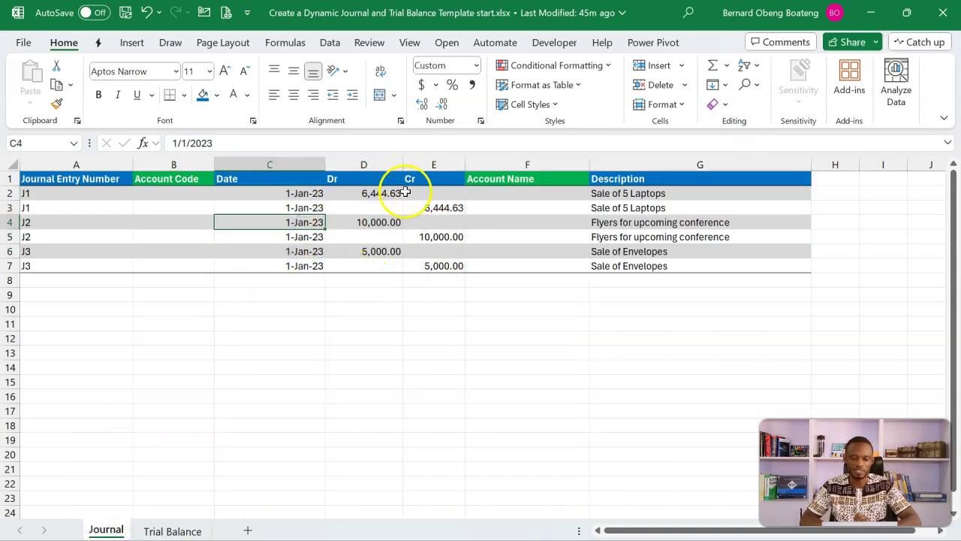
pyautogui.click(187, 196)
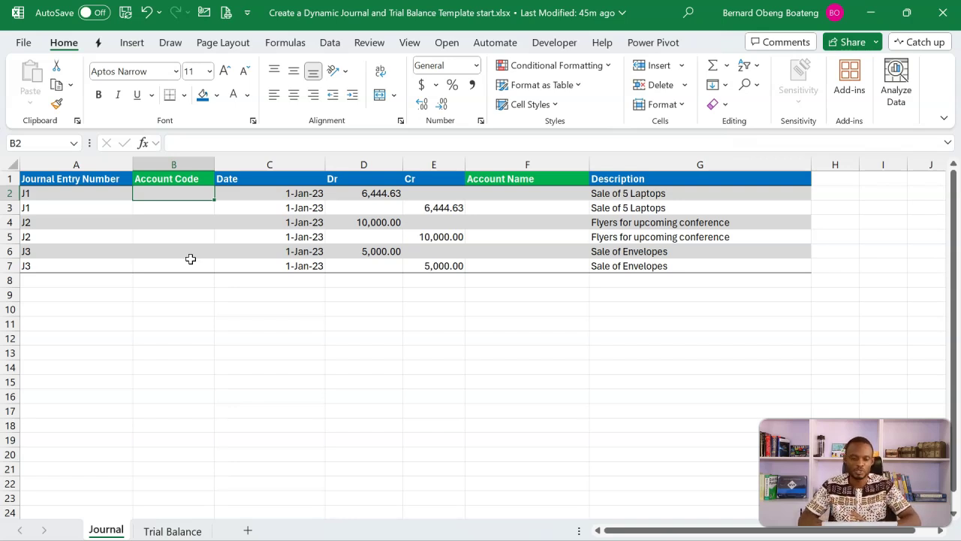
pyautogui.click(191, 257)
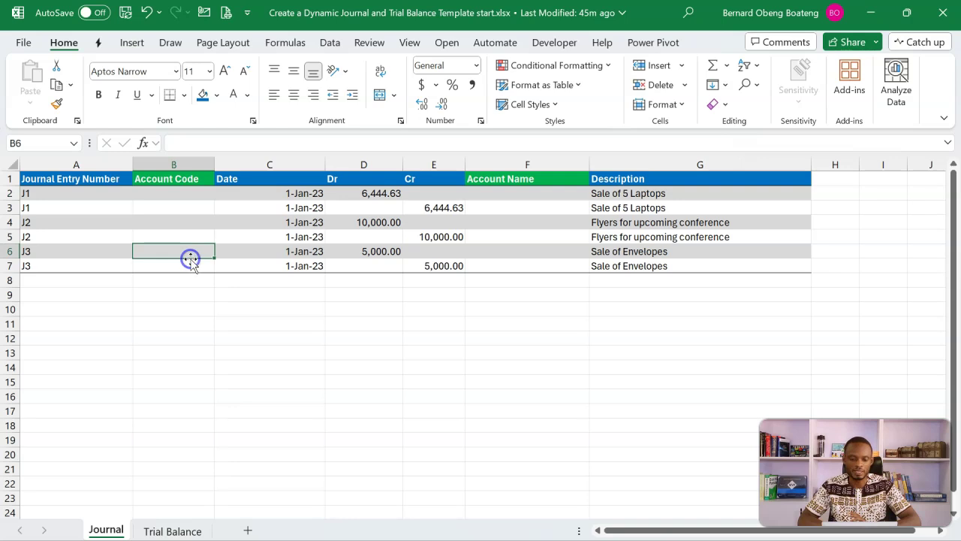
pyautogui.click(327, 222)
pyautogui.click(478, 237)
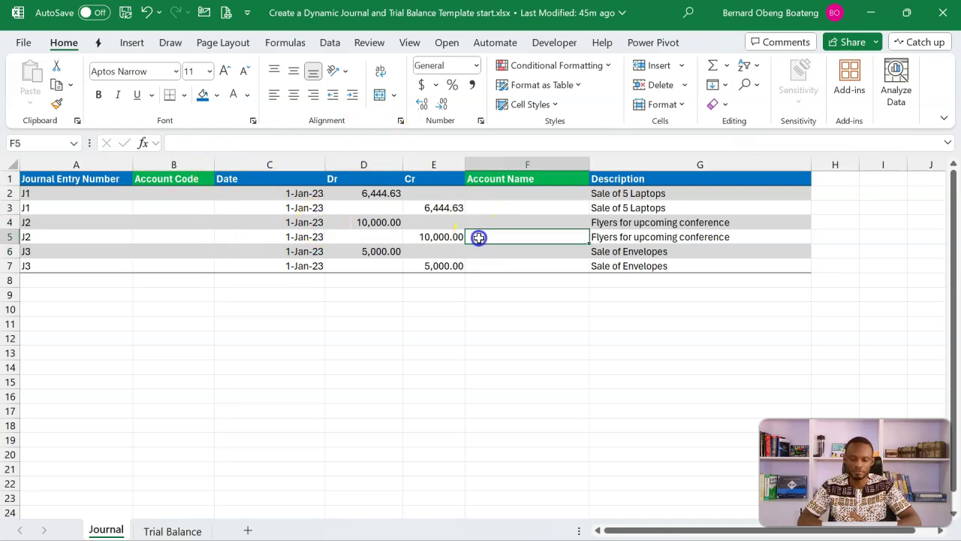
pyautogui.moveTo(115, 178); pyautogui.dragTo(650, 264)
pyautogui.click(532, 238)
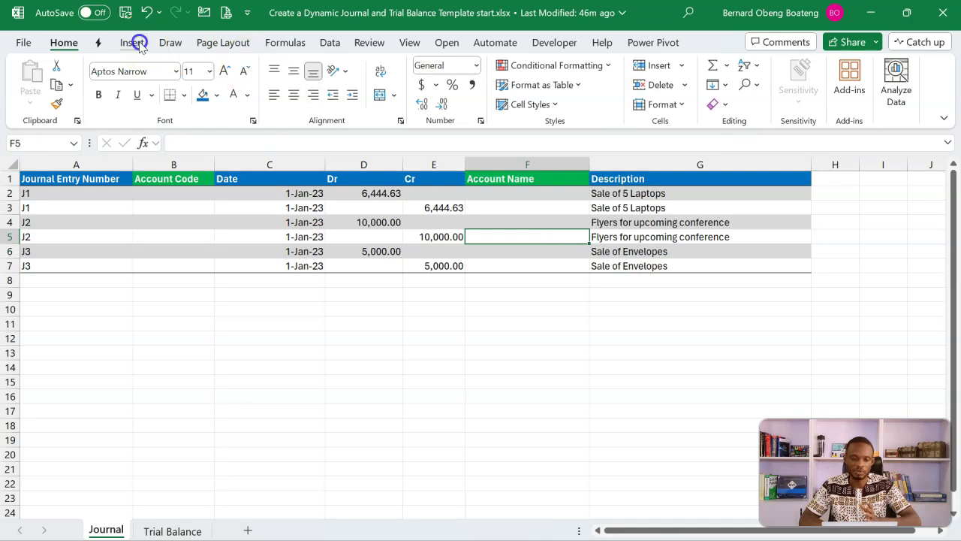
# Convert the journal data in A1:G7 into a table with headers.
pyautogui.click(134, 44)
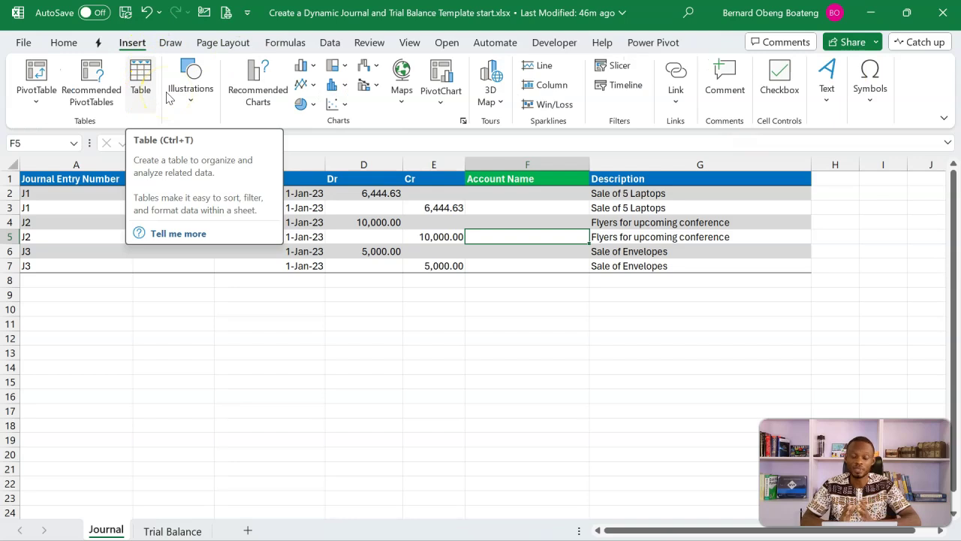
pyautogui.click(379, 236)
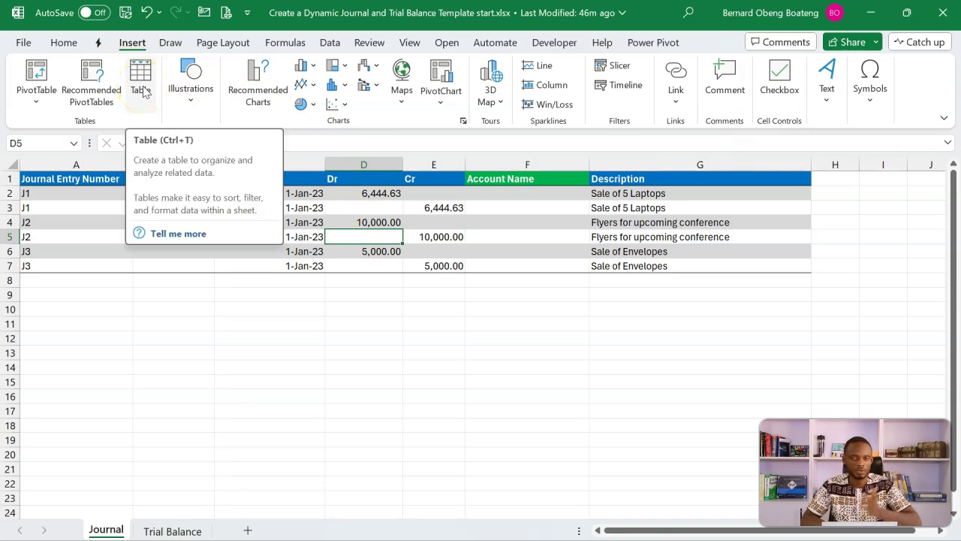
pyautogui.click(355, 223)
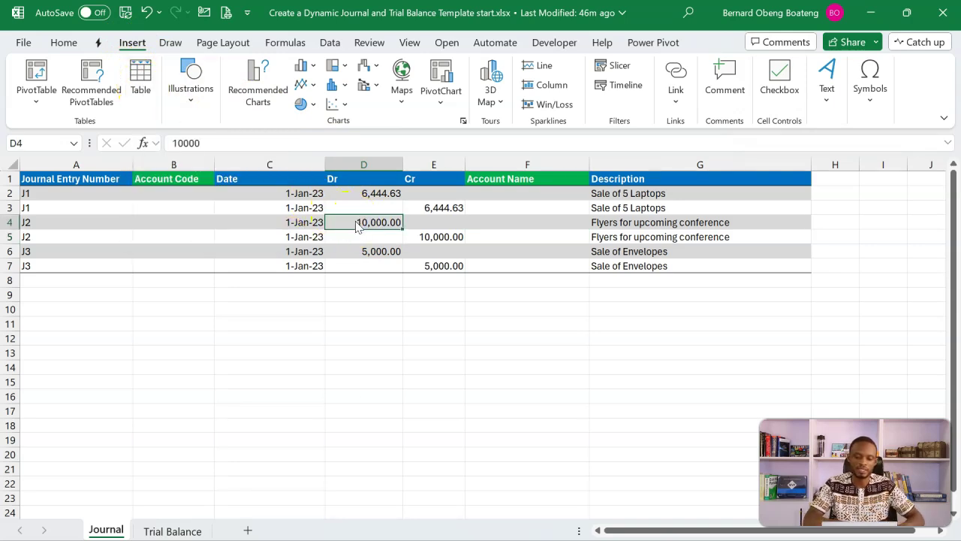
pyautogui.hotkey('ctrl', 't')
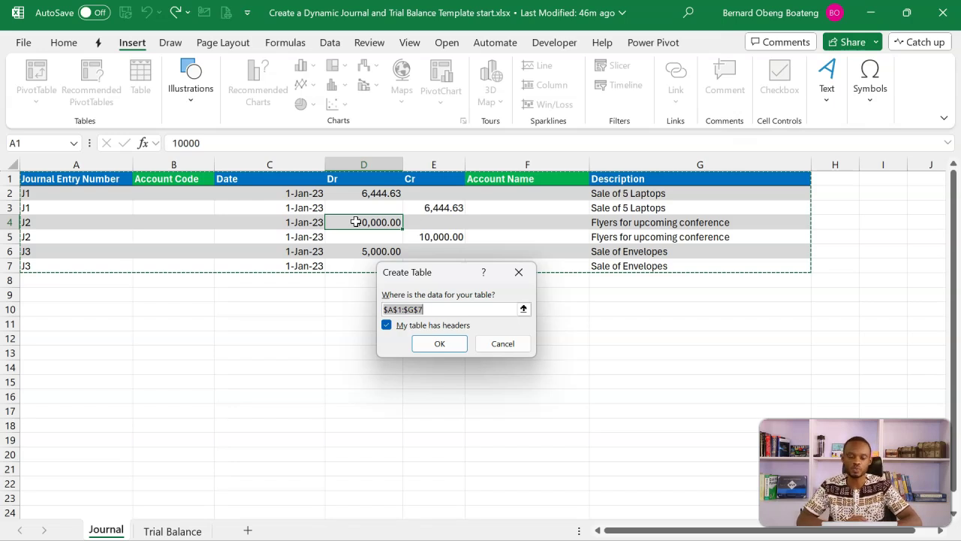
pyautogui.click(428, 343)
pyautogui.click(416, 219)
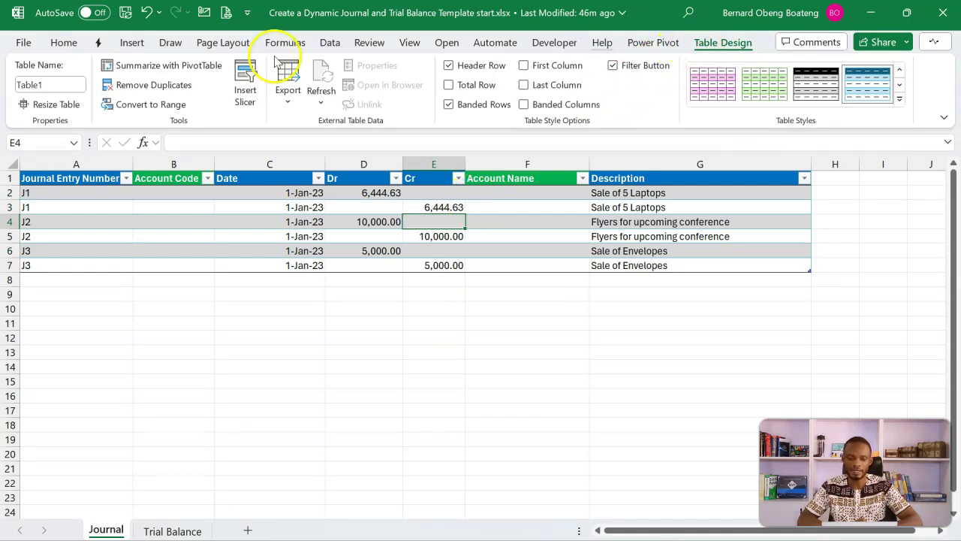
# Rename the new table as Journal.
pyautogui.click(75, 85)
pyautogui.press('BackSpace')
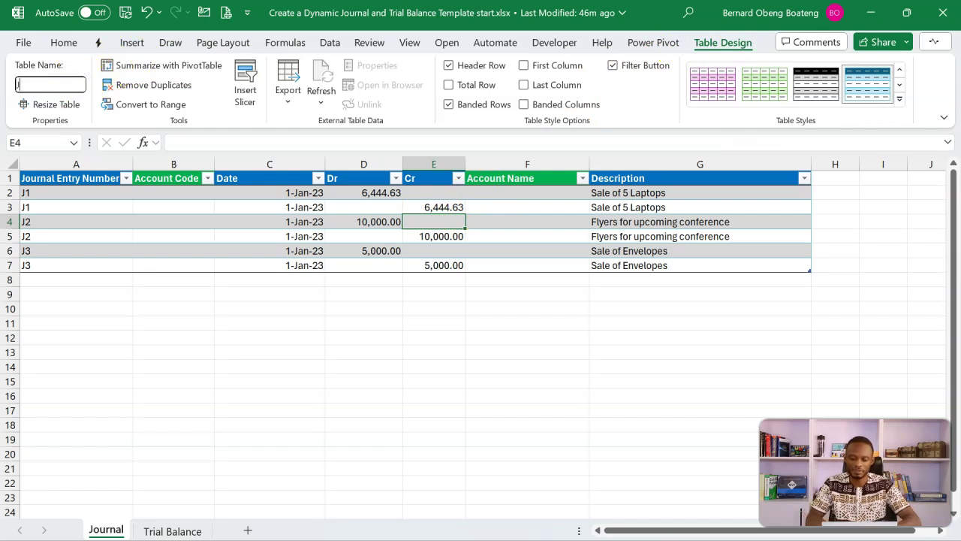
pyautogui.press('Return')
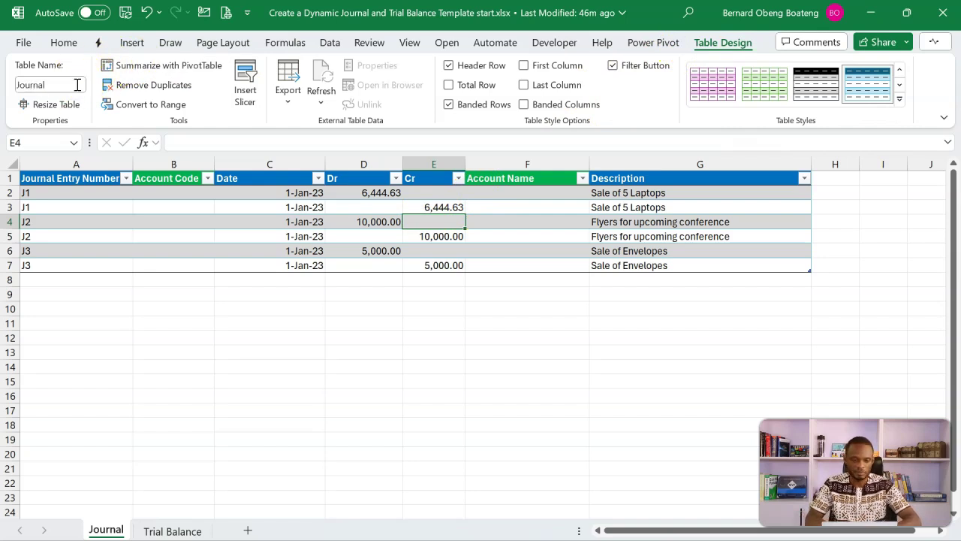
# Start a data validation rule on the Journal table's Account Code cells, B2:B7, that allows only values from a list.
pyautogui.click(172, 209)
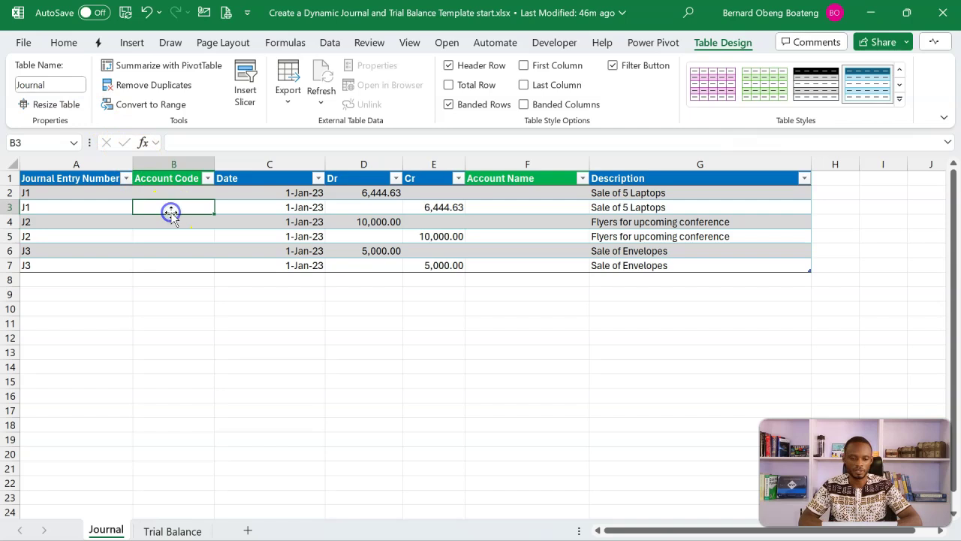
pyautogui.click(286, 225)
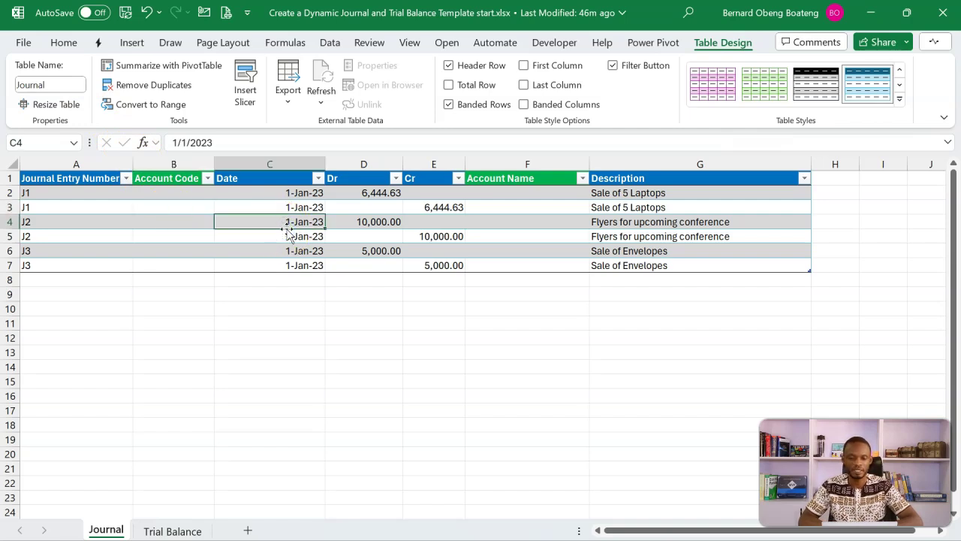
pyautogui.click(165, 193)
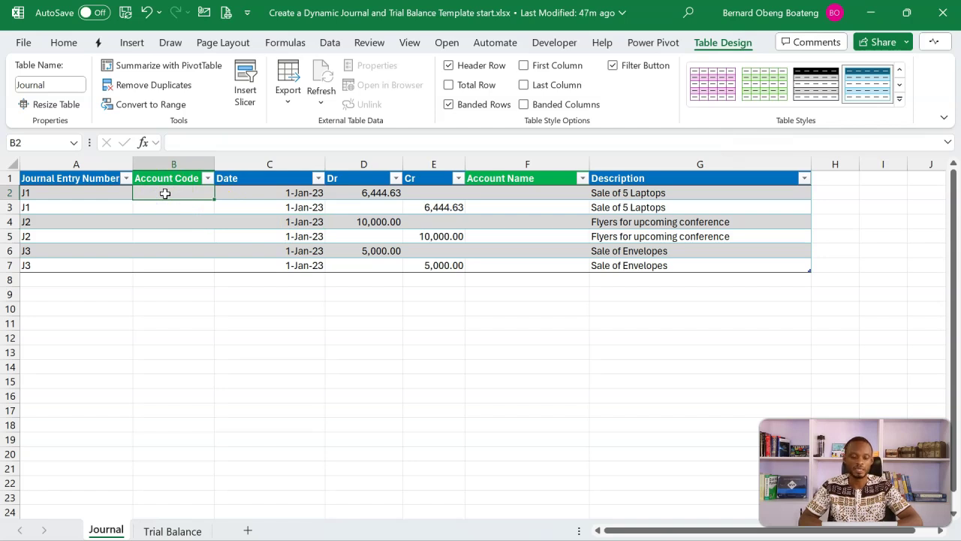
pyautogui.click(171, 173)
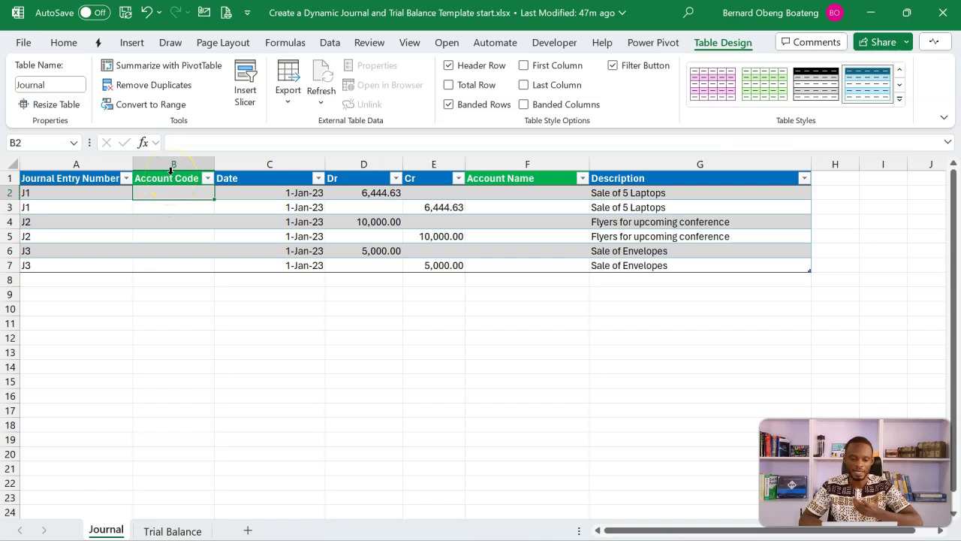
pyautogui.click(171, 169)
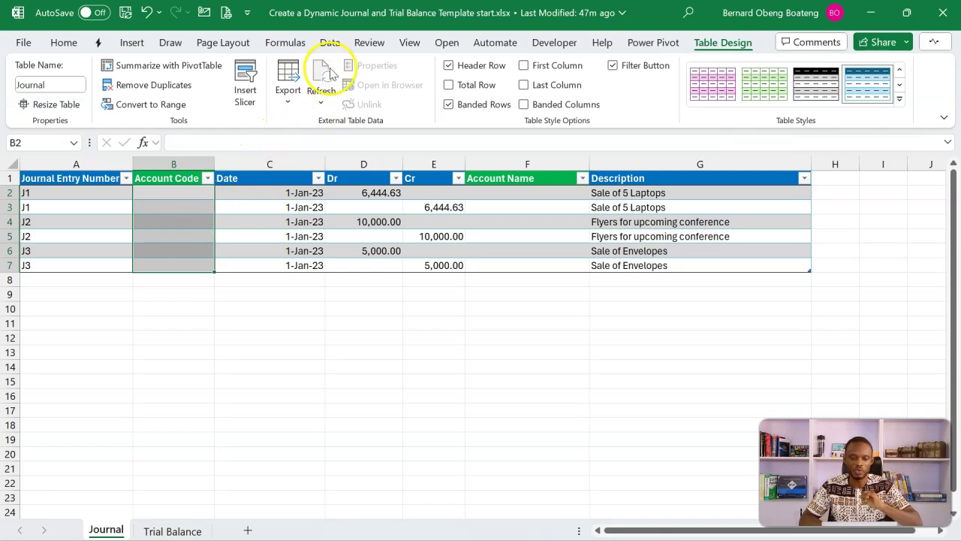
pyautogui.click(329, 43)
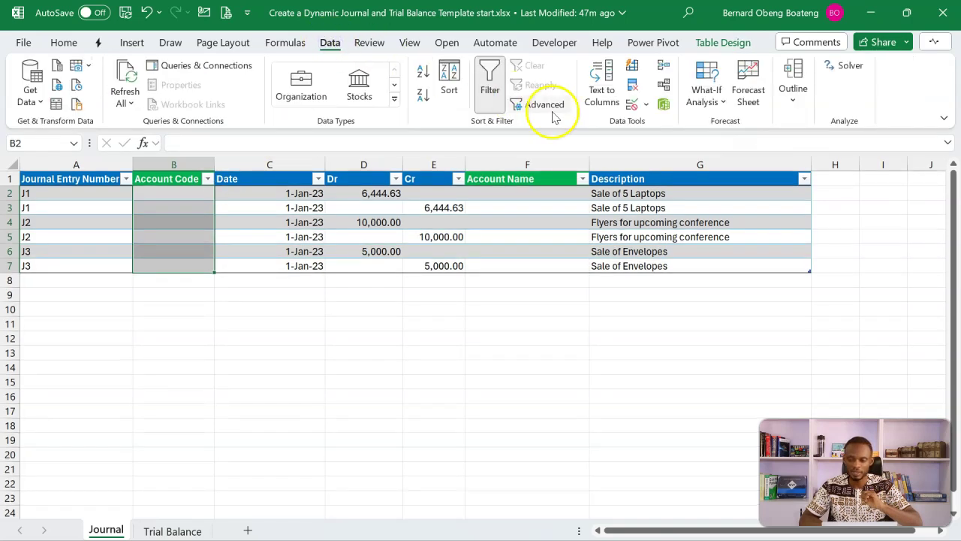
pyautogui.click(633, 109)
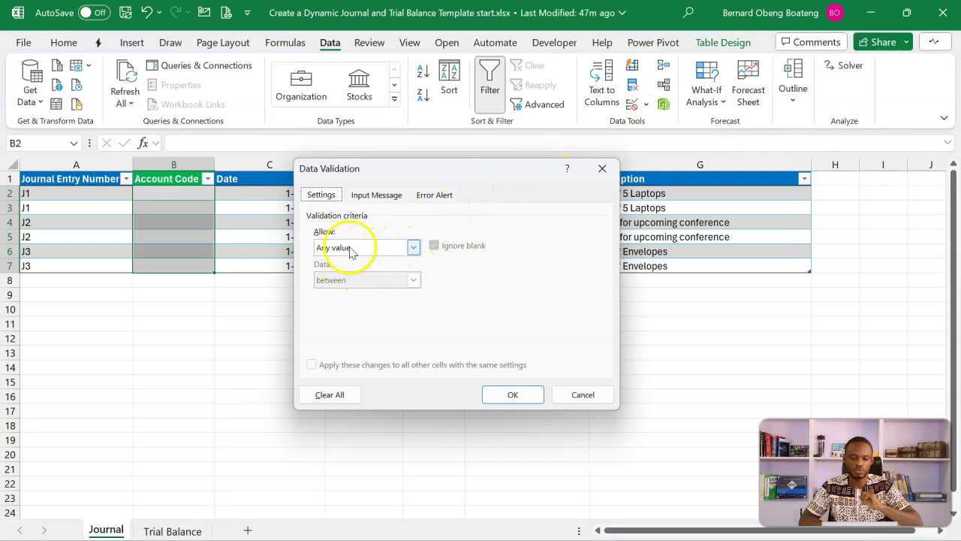
pyautogui.click(413, 247)
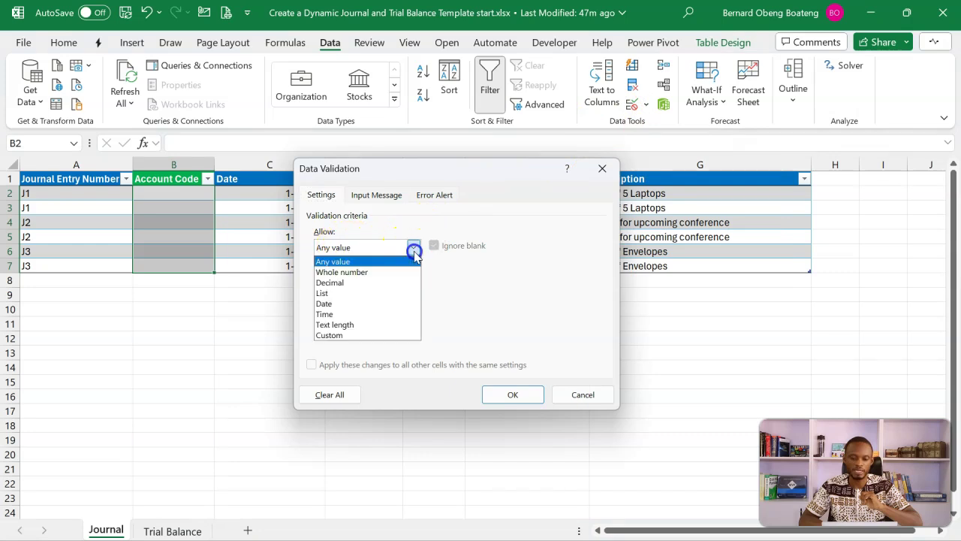
pyautogui.click(385, 293)
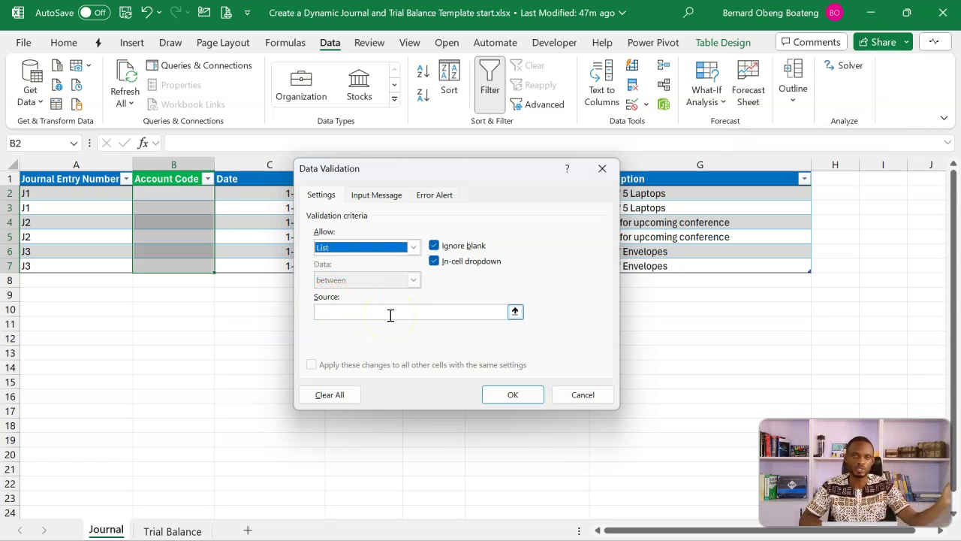
# Use the Trial Balance account numbers in B3:B40 as the validation list's source and apply the rule.
pyautogui.click(469, 311)
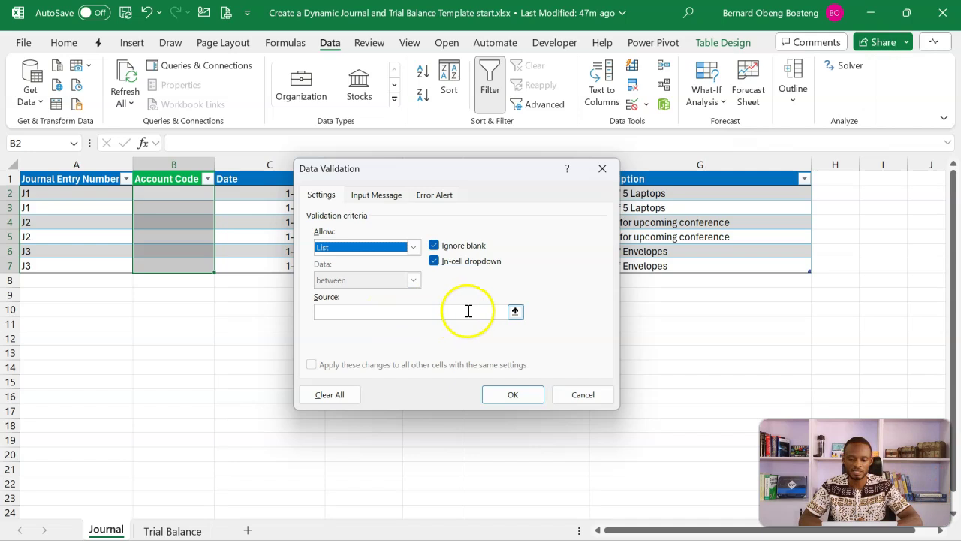
pyautogui.click(515, 311)
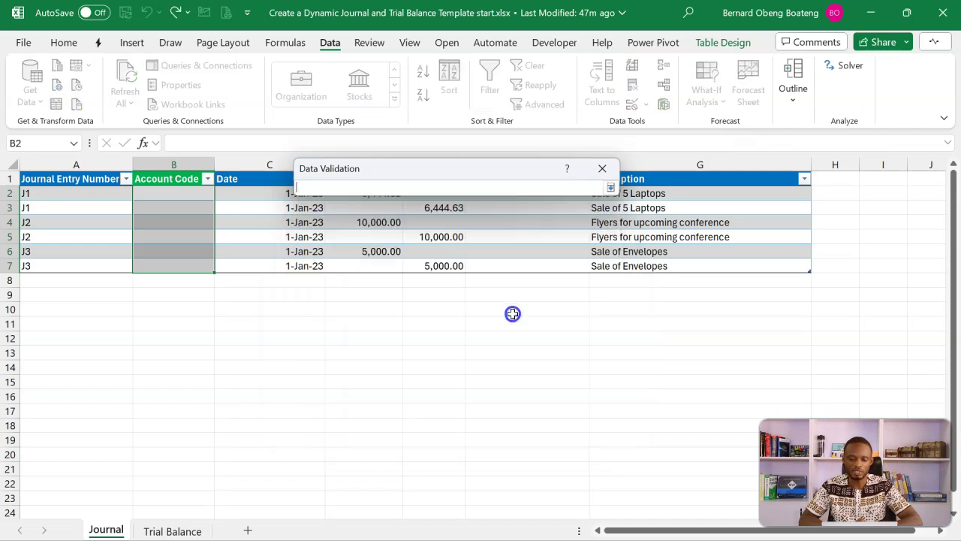
pyautogui.click(174, 528)
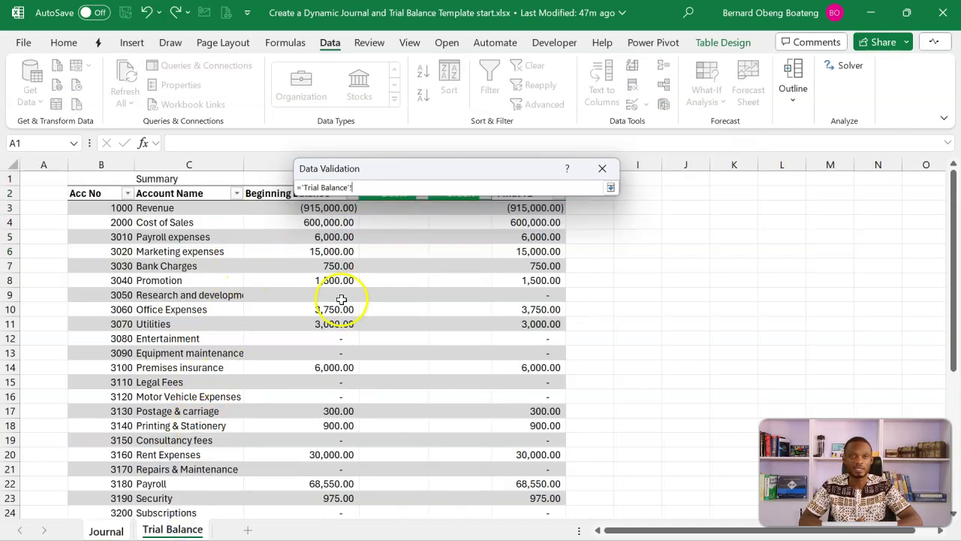
pyautogui.click(116, 186)
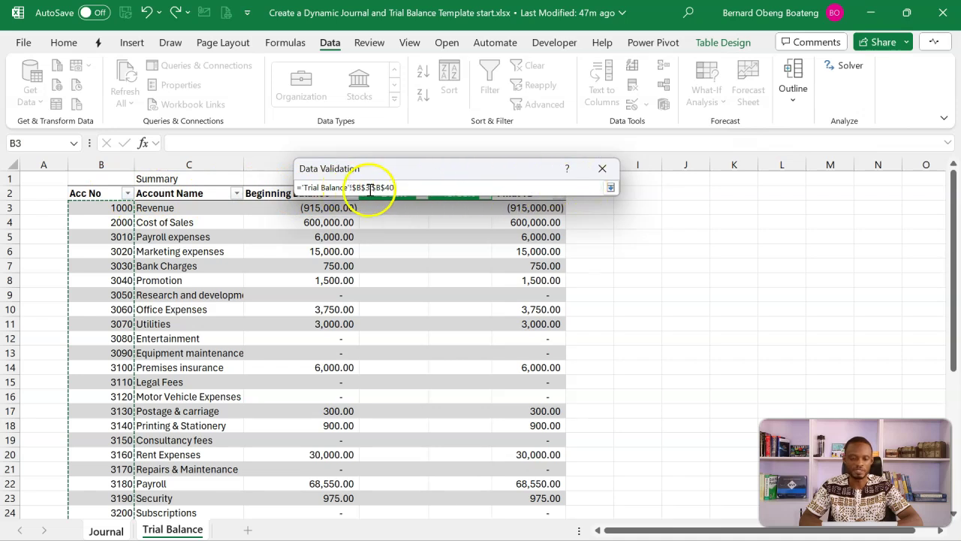
pyautogui.click(612, 187)
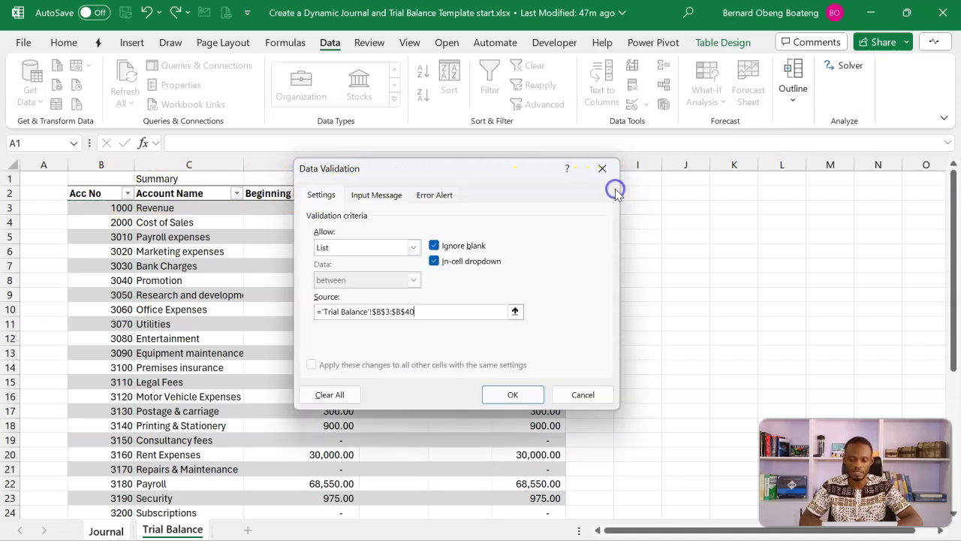
pyautogui.click(514, 394)
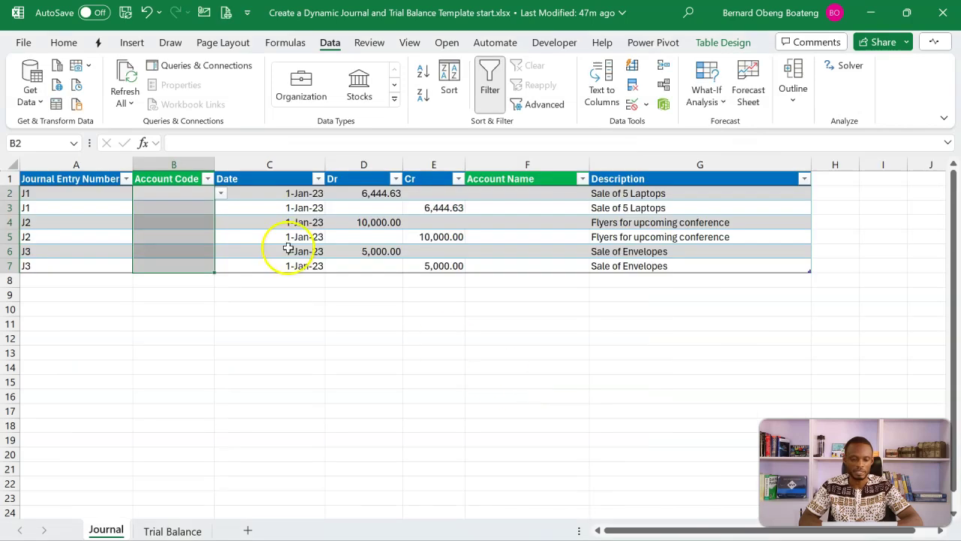
# Check the account codes offered by the in-cell dropdown in B2 without choosing one.
pyautogui.click(212, 192)
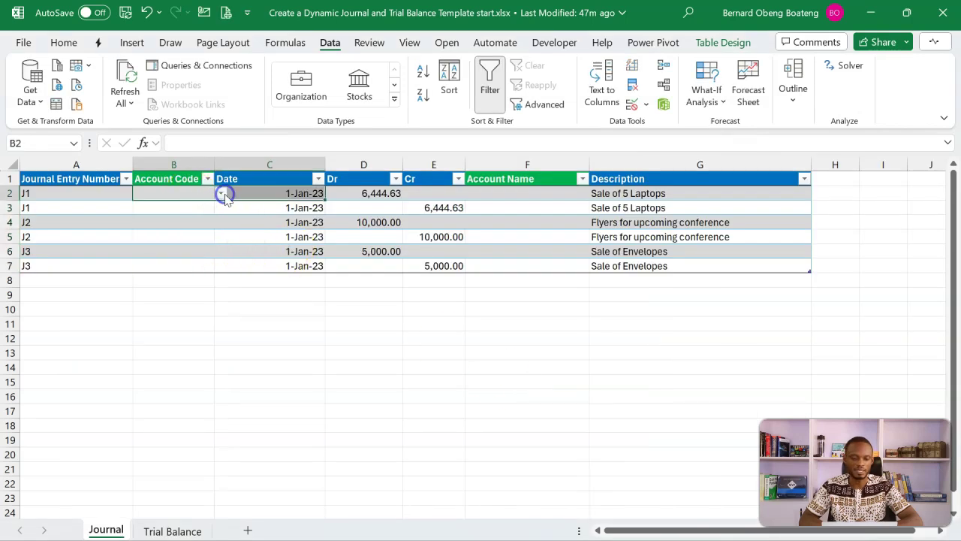
pyautogui.click(222, 194)
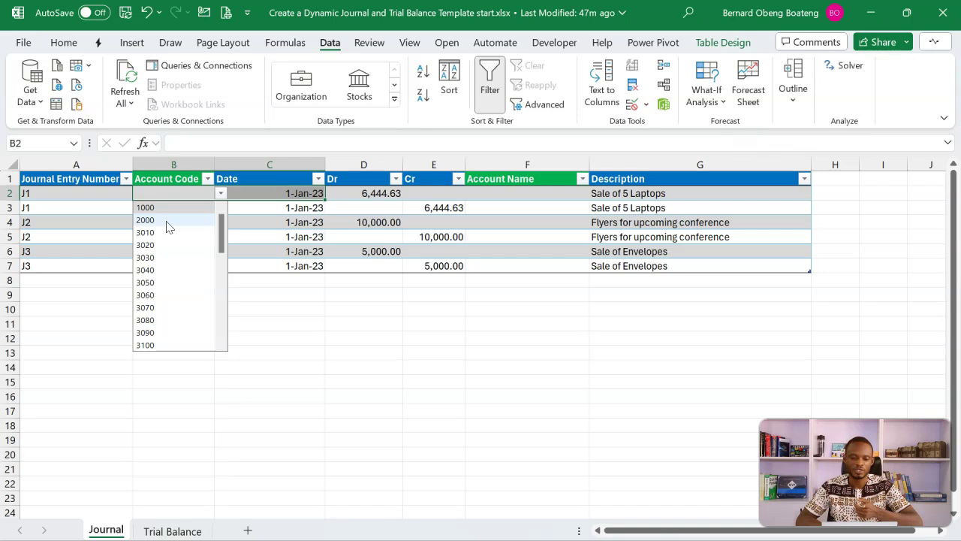
pyautogui.click(183, 193)
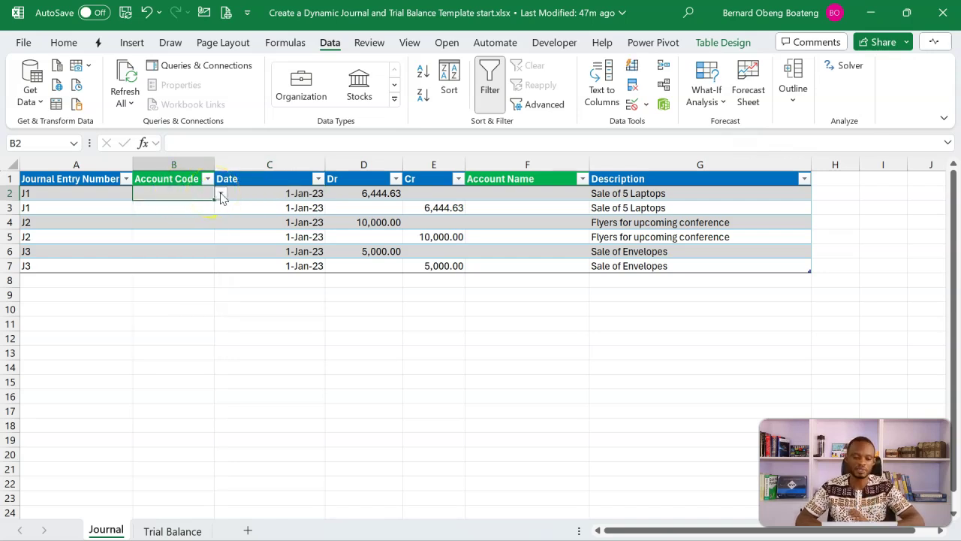
pyautogui.click(221, 195)
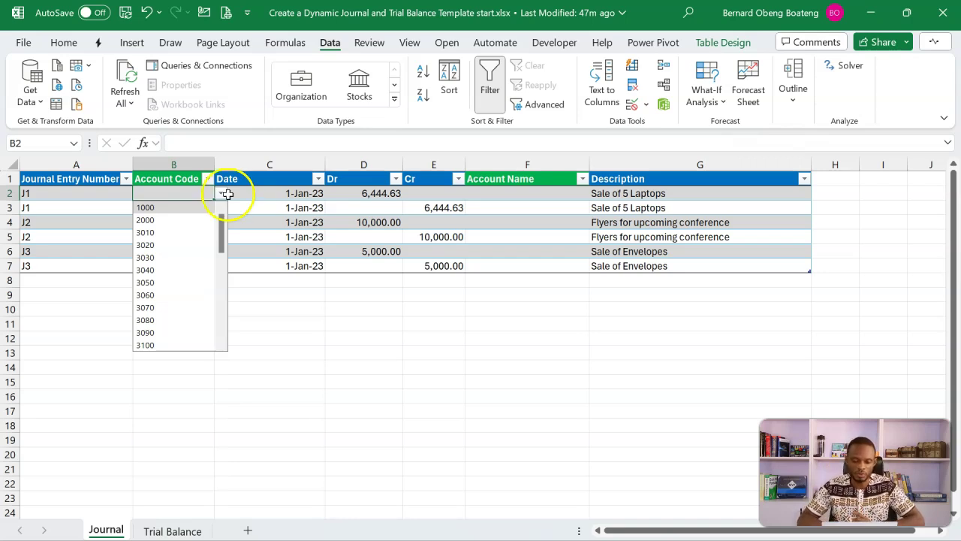
pyautogui.click(248, 194)
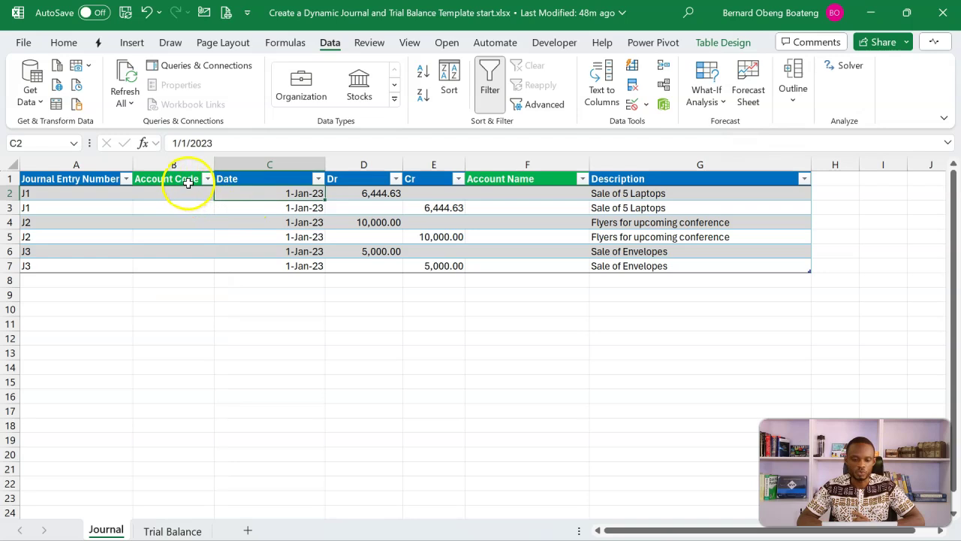
# Rename the table on the Trial Balance sheet as TB.
pyautogui.click(163, 528)
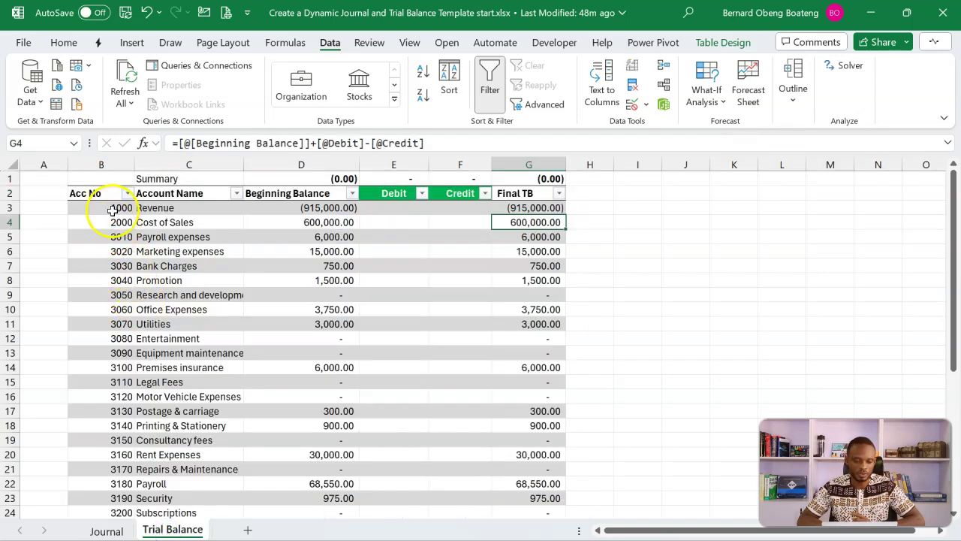
pyautogui.click(109, 186)
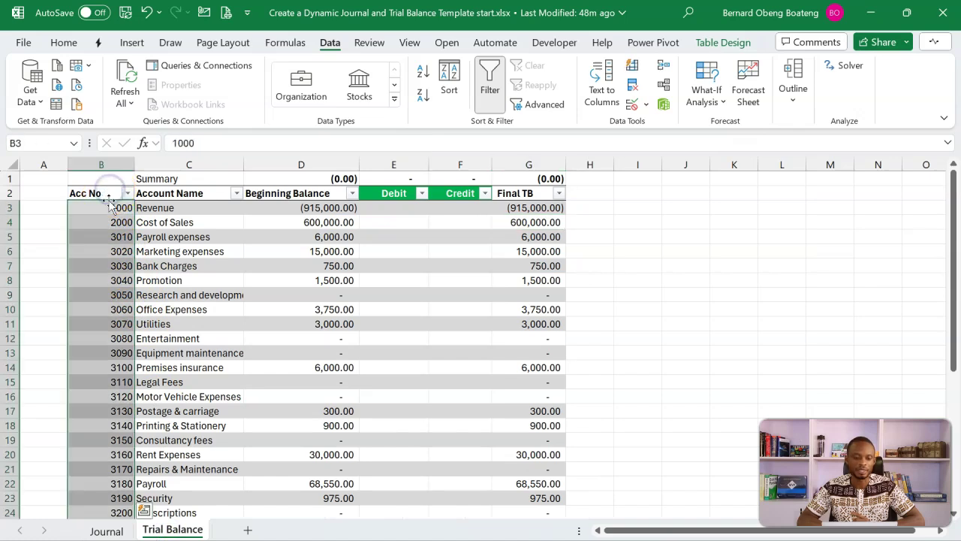
pyautogui.scroll(-1, 107, 236)
pyautogui.scroll(1, 107, 238)
pyautogui.scroll(1, 113, 240)
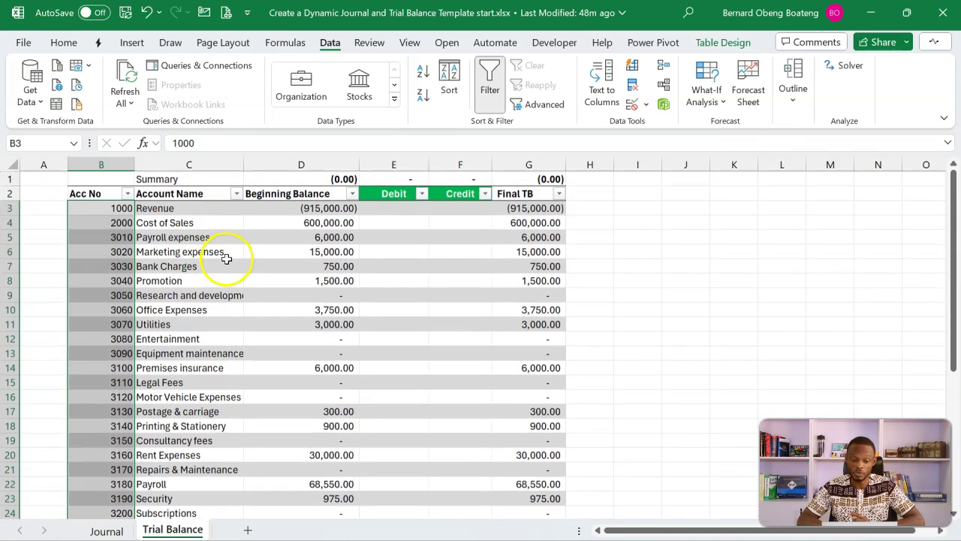
pyautogui.click(223, 252)
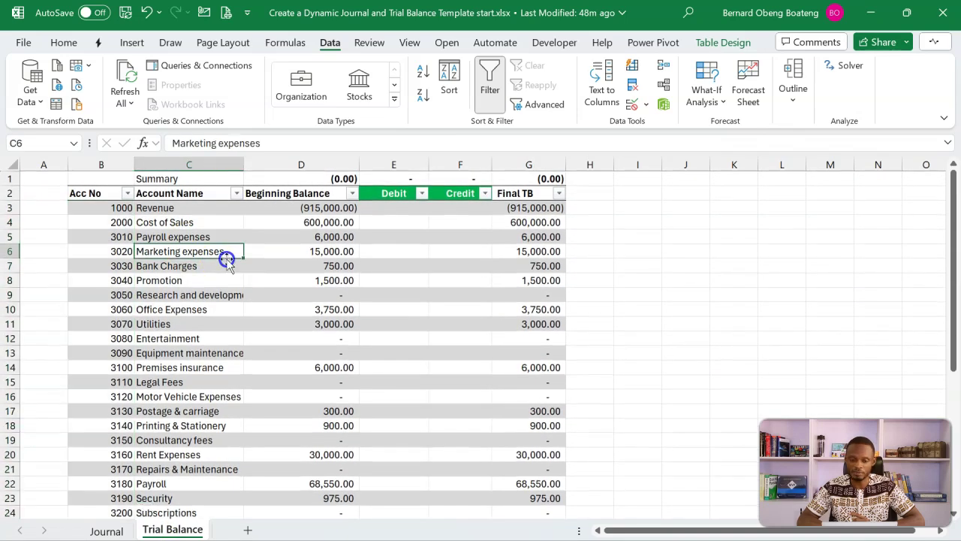
pyautogui.click(698, 43)
pyautogui.click(73, 85)
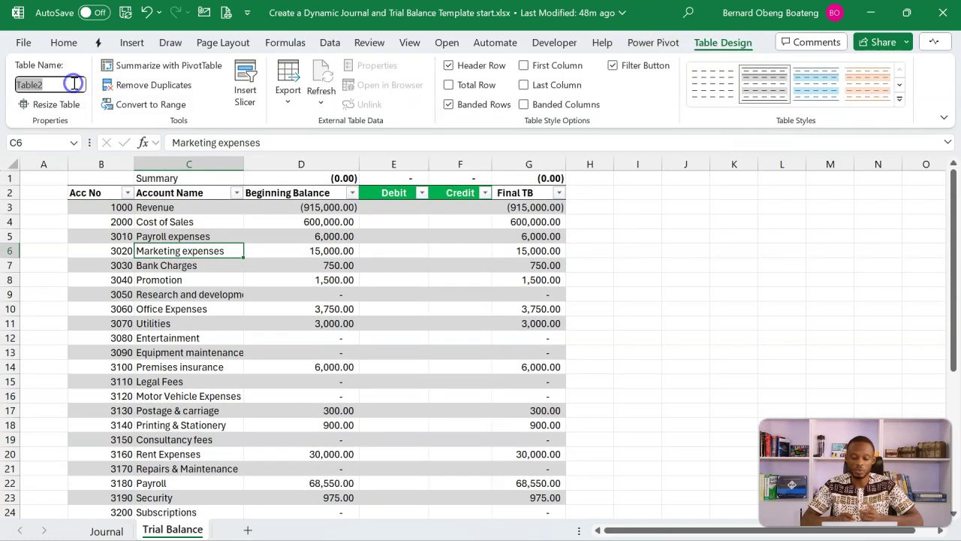
pyautogui.write('TB')
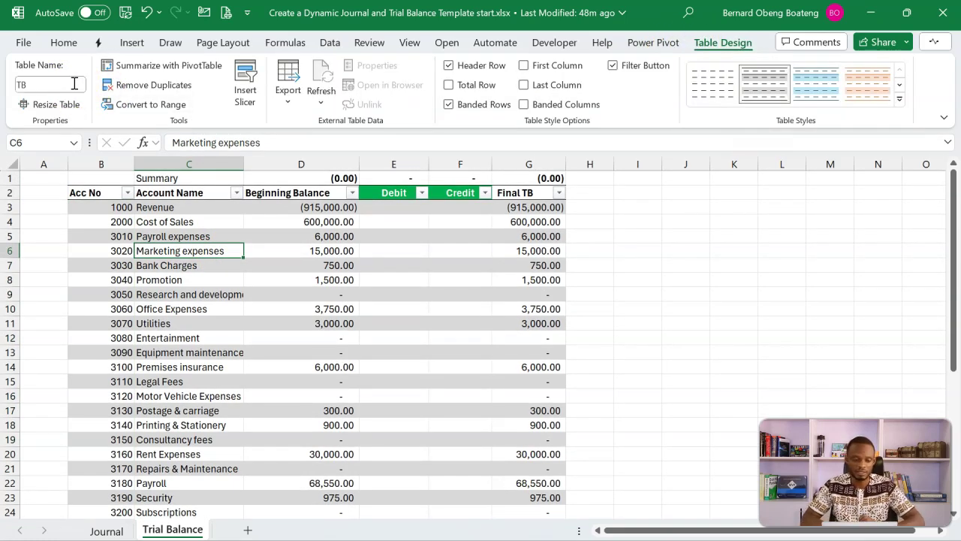
pyautogui.click(220, 266)
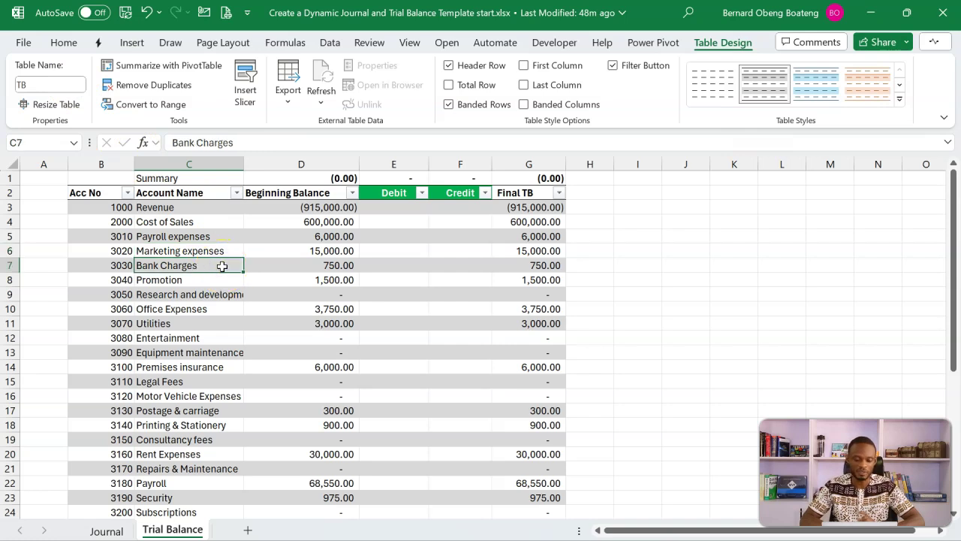
# Select all the account numbers in the TB table's Acc No column.
pyautogui.click(124, 221)
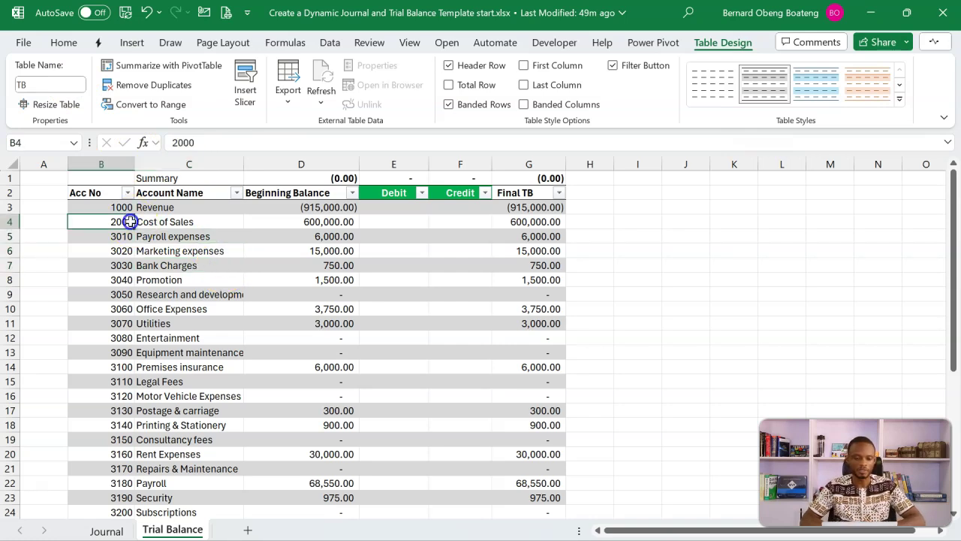
pyautogui.click(110, 188)
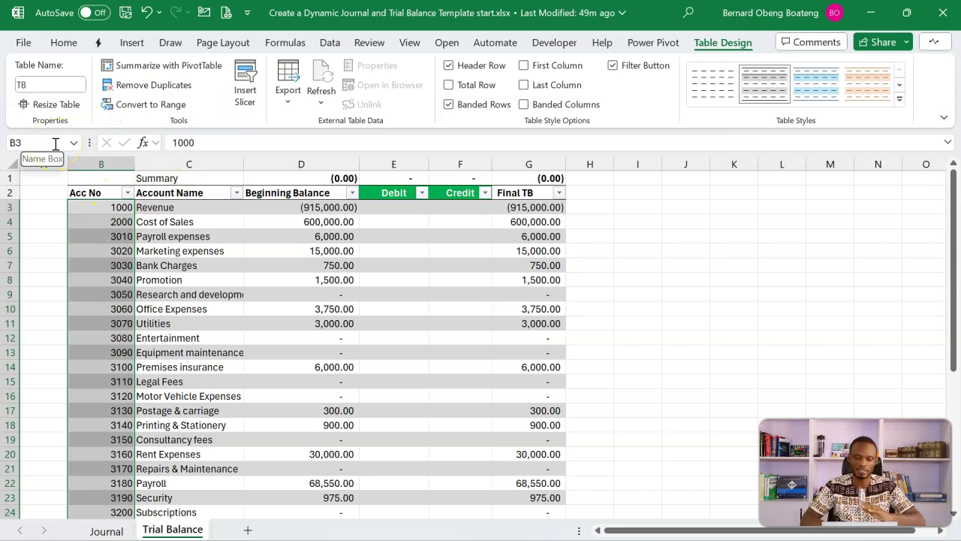
pyautogui.click(287, 44)
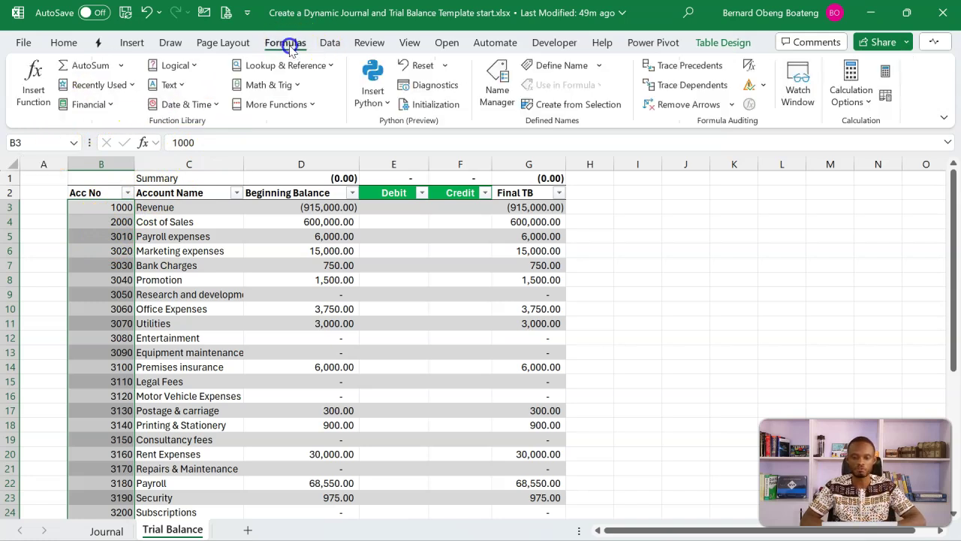
pyautogui.click(496, 86)
pyautogui.click(299, 160)
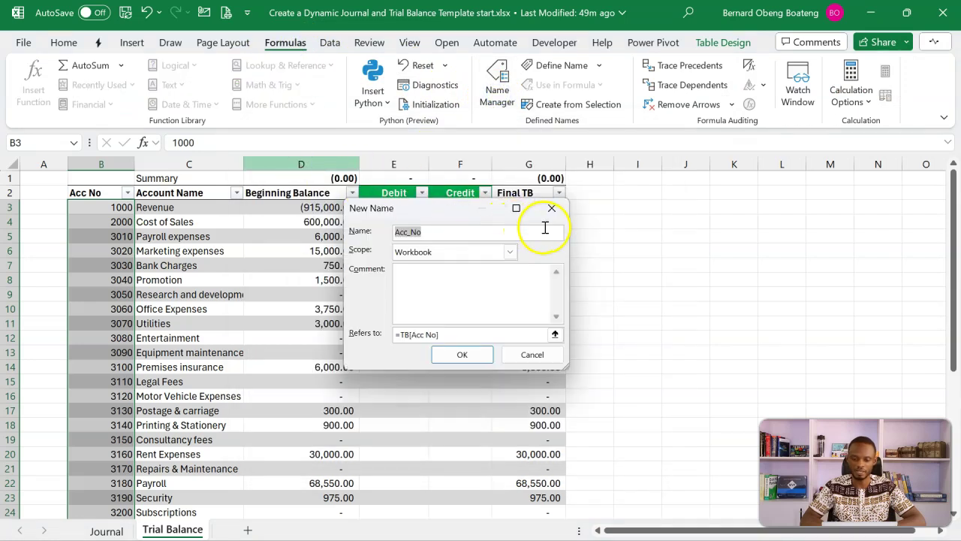
pyautogui.click(552, 208)
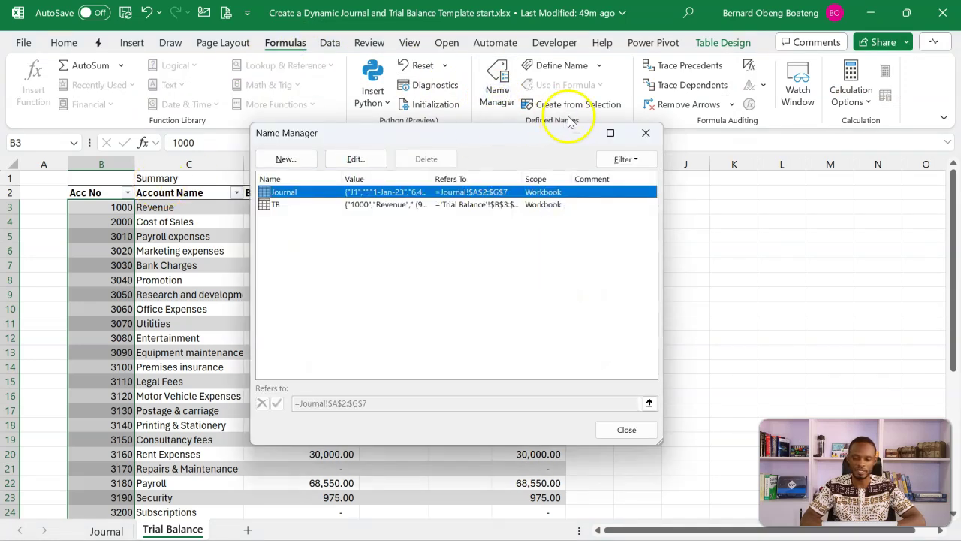
pyautogui.click(645, 133)
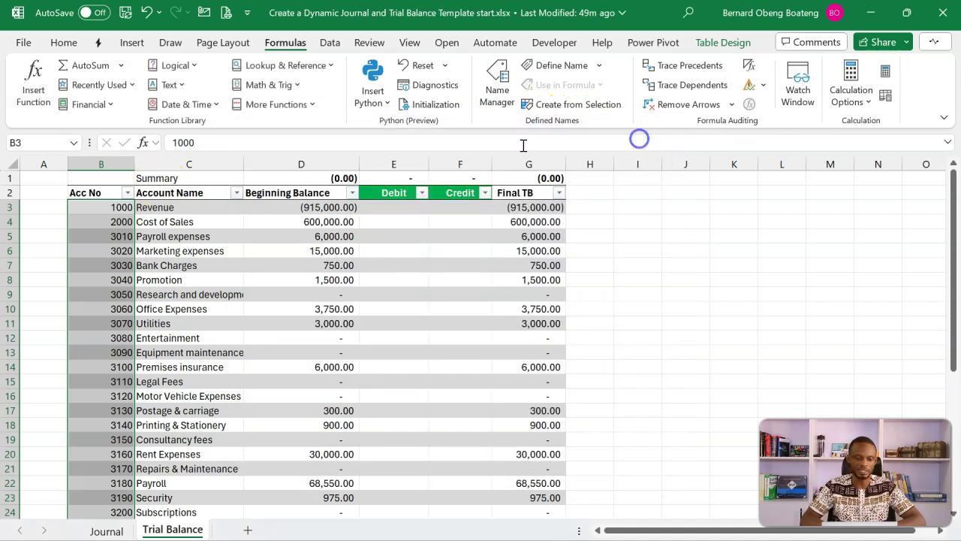
# Define a named range for the selected account numbers in the TB table.
pyautogui.click(62, 144)
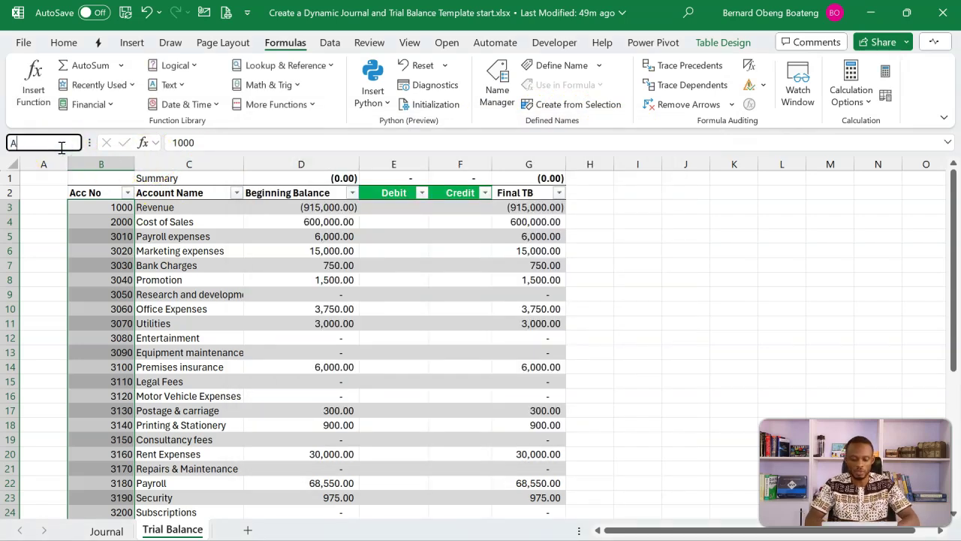
pyautogui.press('Return')
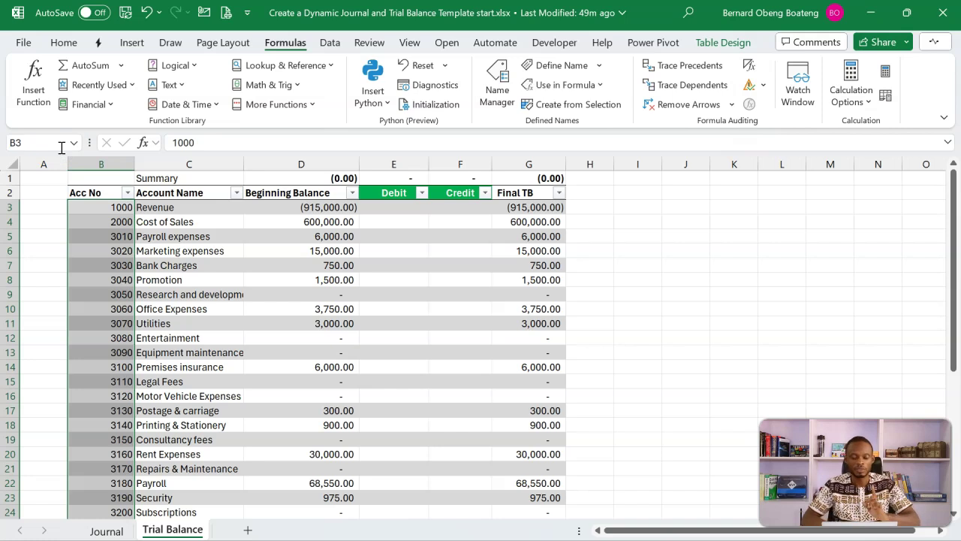
# Check which cells the Accounts name covers by starting a formula =Accounts in blank cell J9, without keeping it.
pyautogui.click(671, 295)
pyautogui.write('=ac')
pyautogui.press('Tab')
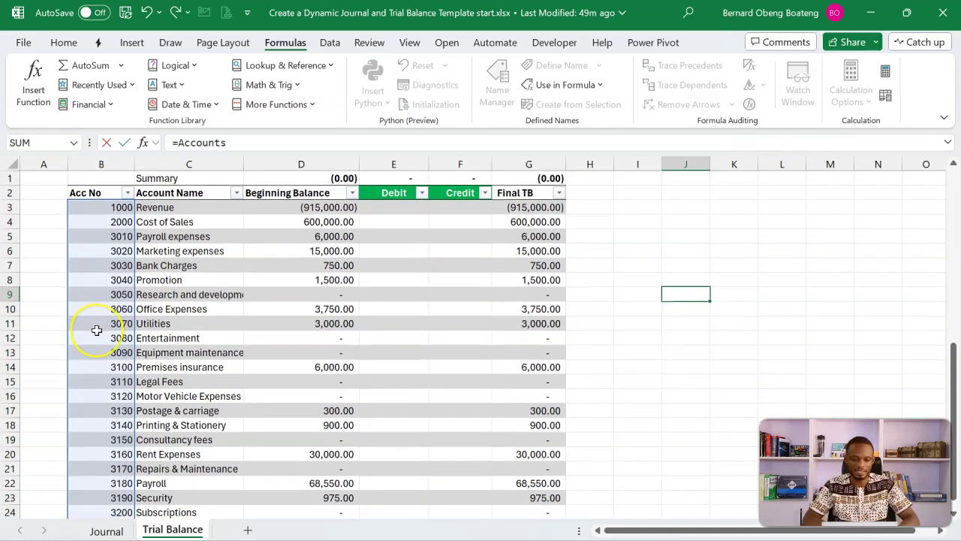
pyautogui.scroll(-4, 97, 330)
pyautogui.press('Escape')
# Add a test account number 10000 directly below the TB table, and test the Accounts name's coverage with =Accounts in H44.
pyautogui.scroll(-7, 97, 332)
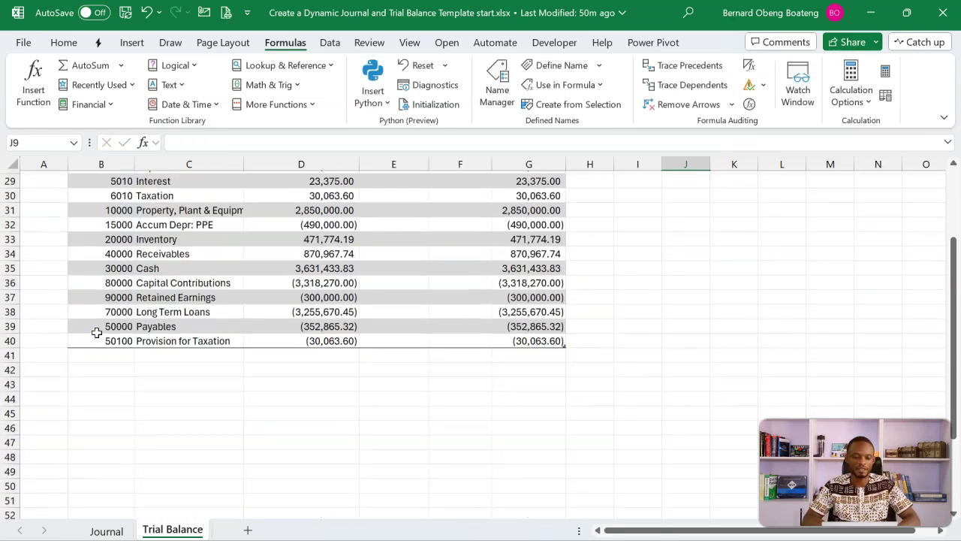
pyautogui.click(100, 354)
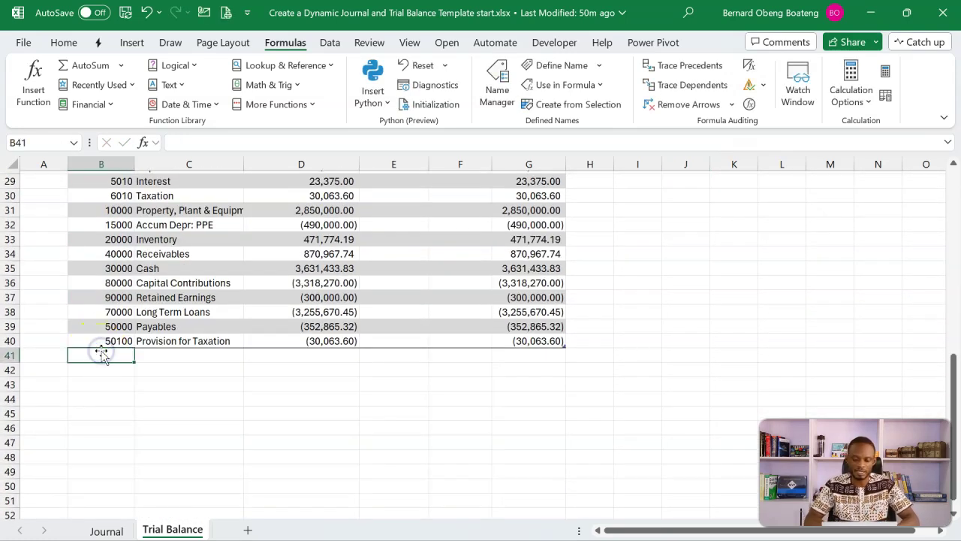
pyautogui.write('10000')
pyautogui.press('Return')
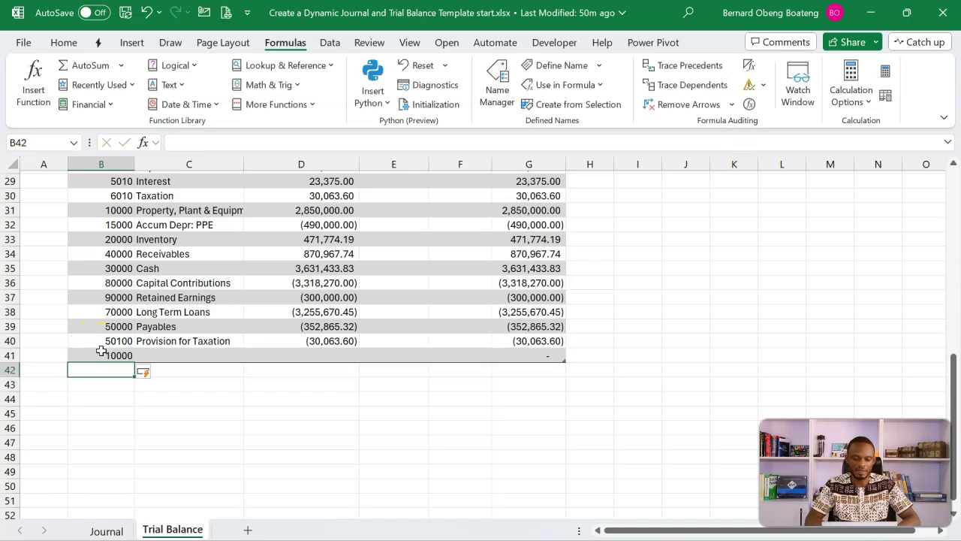
pyautogui.click(569, 404)
pyautogui.write('=Accounts')
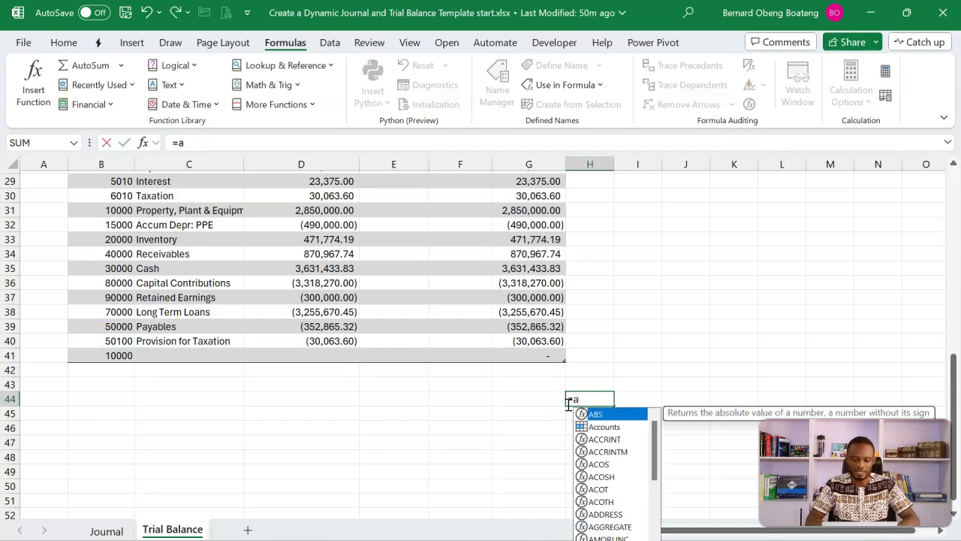
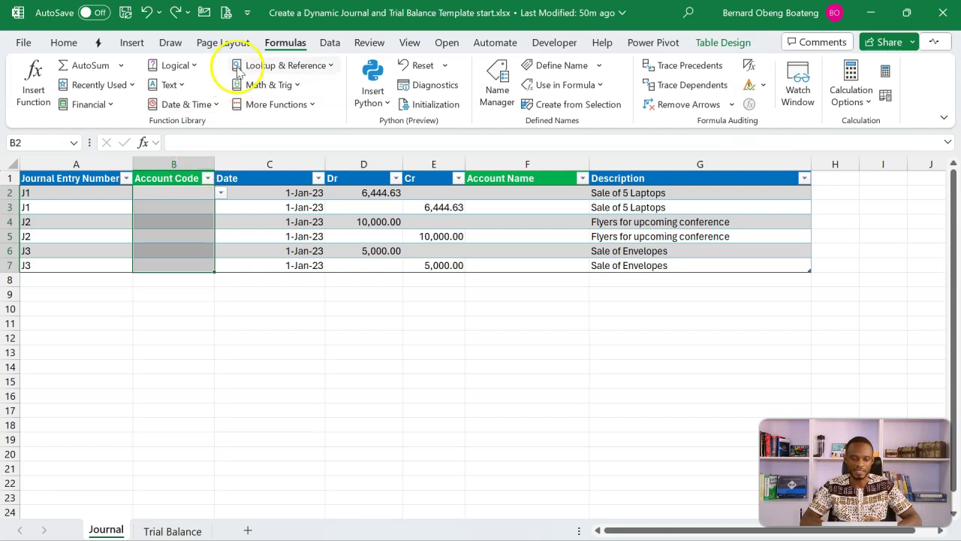
# Set the data validation list source of the selected Account Code cells B2:B7 on the Journal sheet to =Accounts.
pyautogui.click(328, 43)
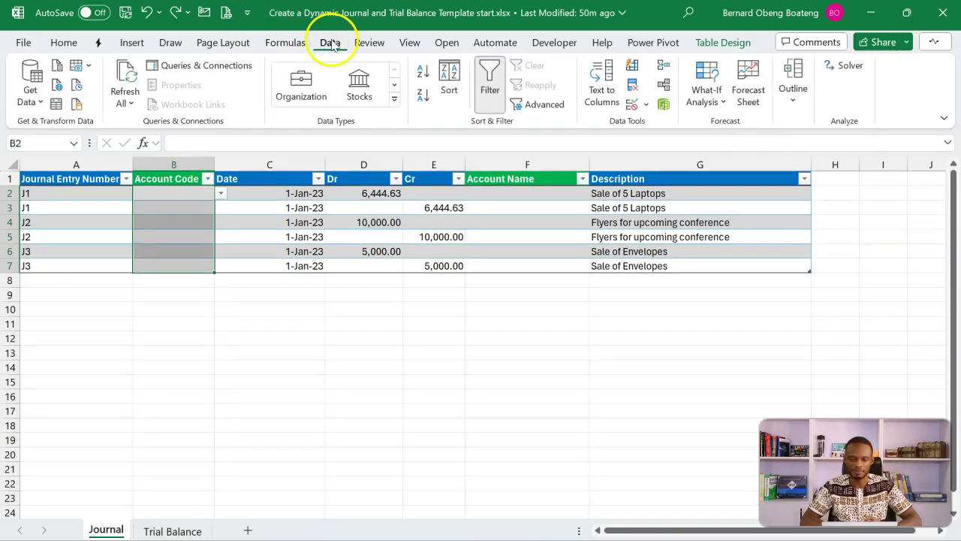
pyautogui.click(631, 106)
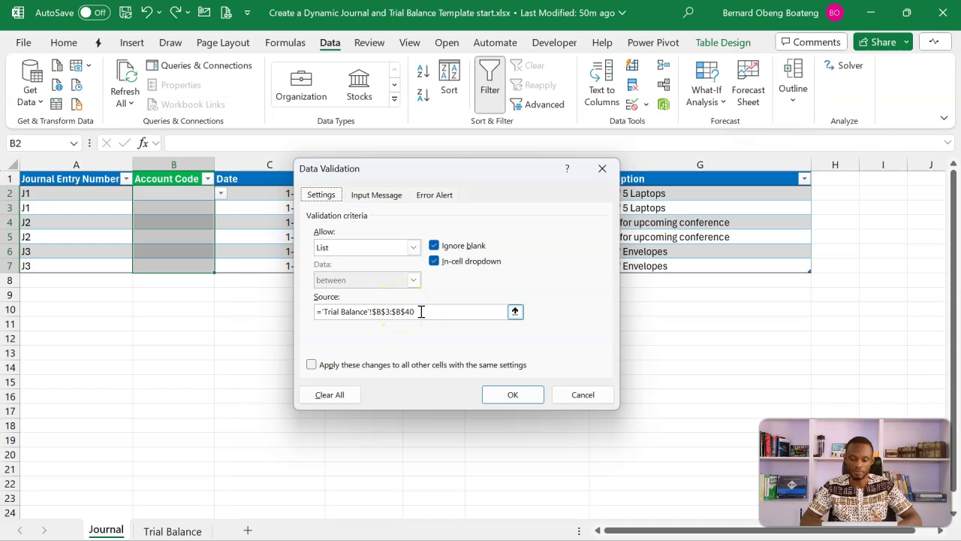
pyautogui.click(487, 311)
pyautogui.press('BackSpace')
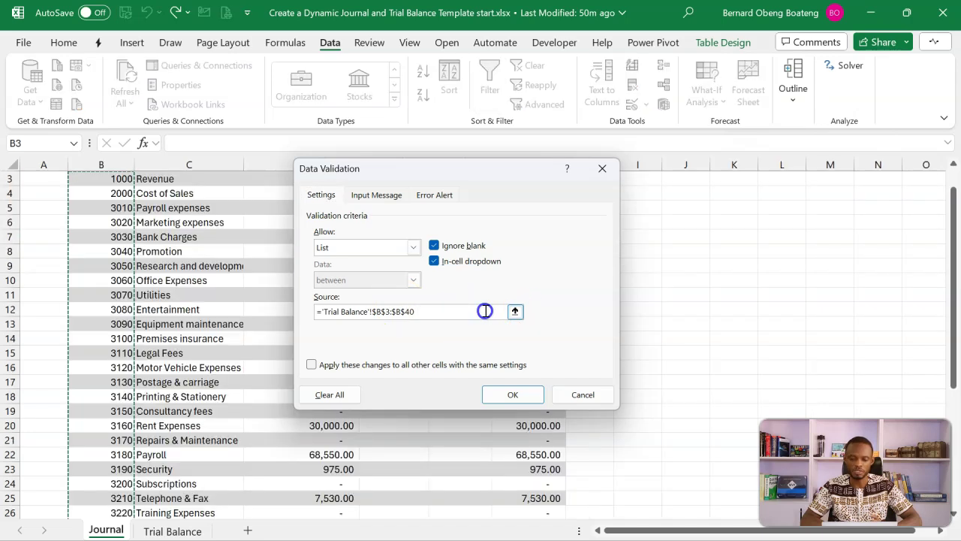
pyautogui.press('BackSpace')
pyautogui.press('BackSpace')
pyautogui.press('BackSpace')
pyautogui.press('BackSpace')
pyautogui.press('BackSpace')
pyautogui.press('BackSpace')
pyautogui.press('BackSpace')
pyautogui.press('BackSpace')
pyautogui.press('BackSpace')
pyautogui.press('BackSpace')
pyautogui.press('BackSpace')
pyautogui.press('BackSpace')
pyautogui.press('BackSpace')
pyautogui.press('BackSpace')
pyautogui.press('BackSpace')
pyautogui.press('BackSpace')
pyautogui.press('BackSpace')
pyautogui.press('BackSpace')
pyautogui.press('BackSpace')
pyautogui.press('BackSpace')
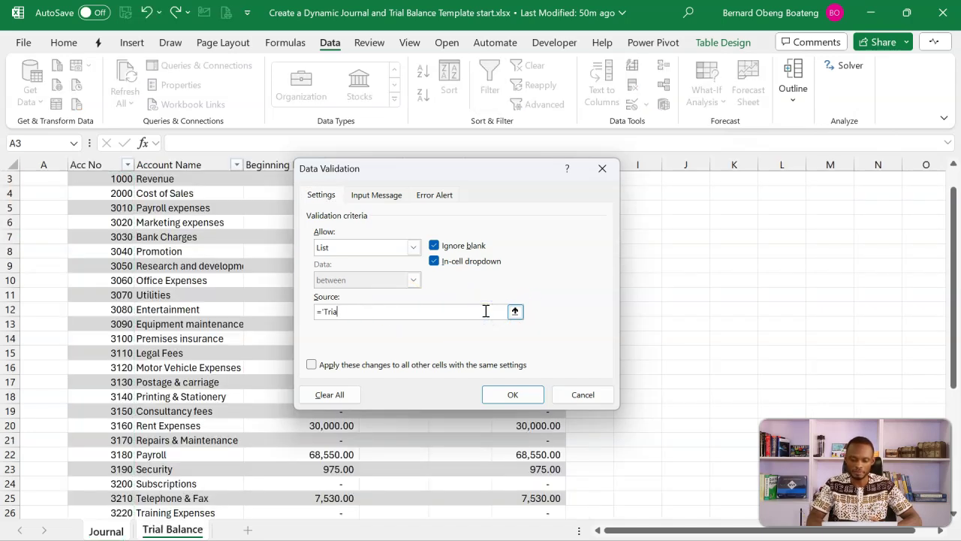
pyautogui.write('Accounts')
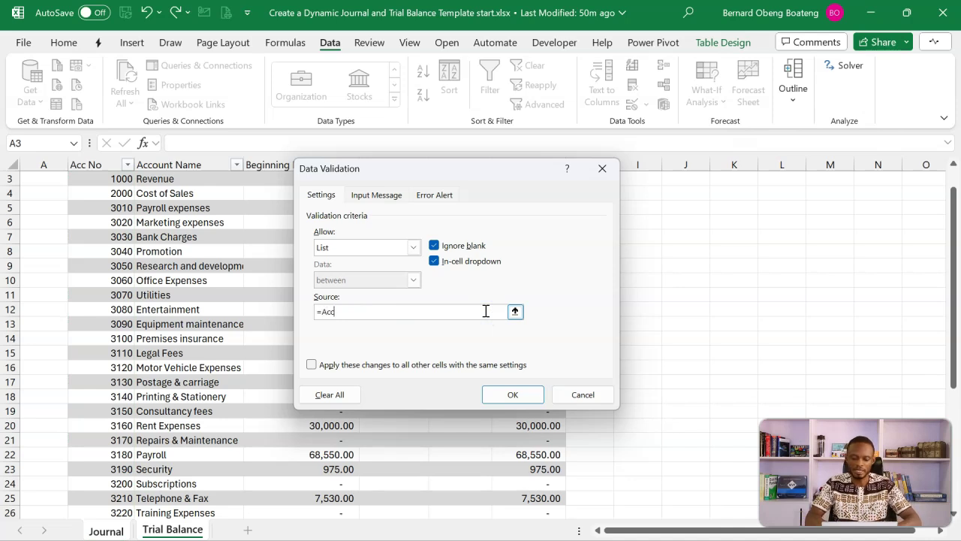
pyautogui.press('Return')
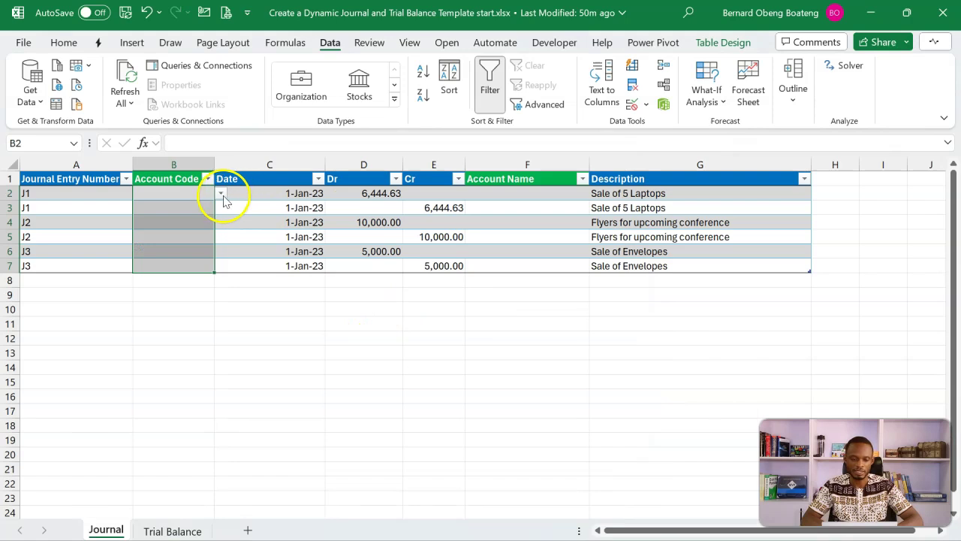
# Check the account codes offered by the B2 dropdown without choosing one.
pyautogui.click(221, 193)
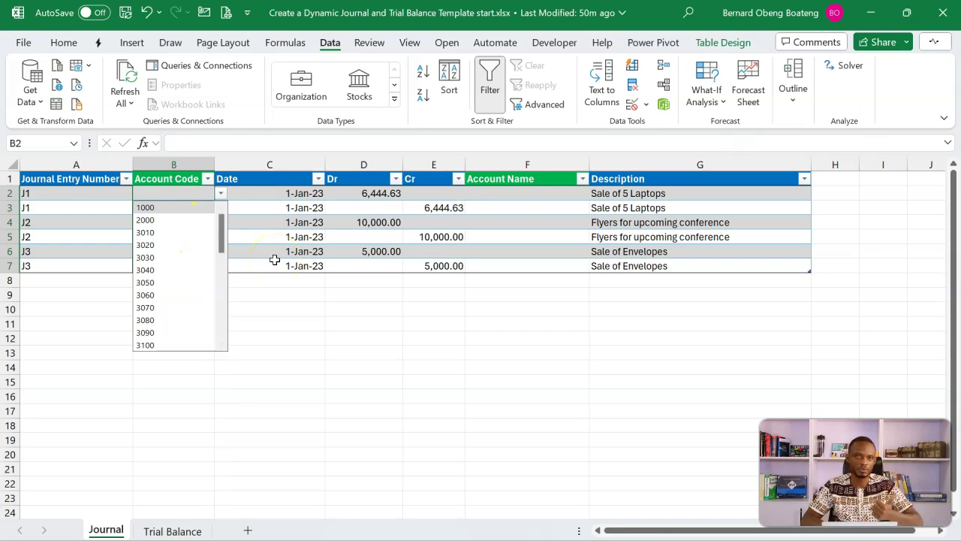
pyautogui.click(252, 208)
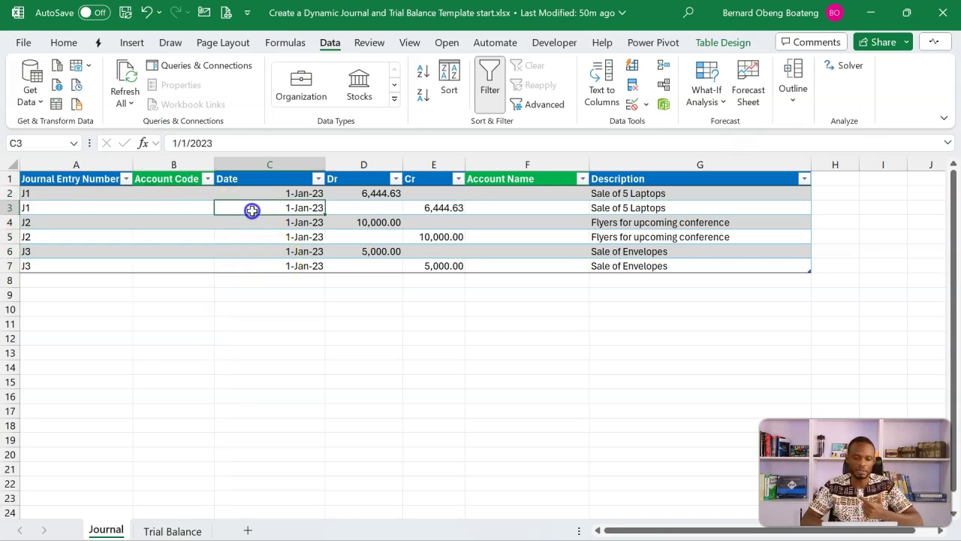
pyautogui.click(193, 196)
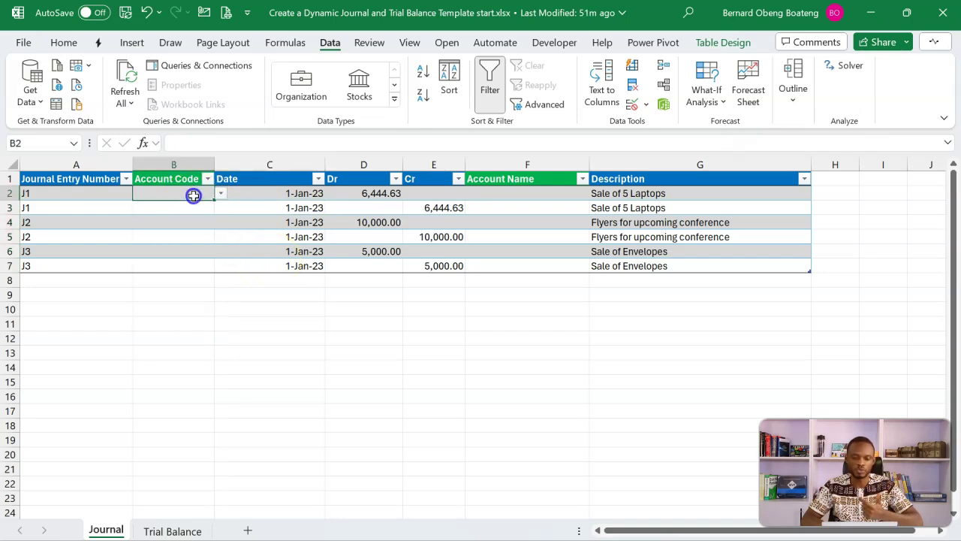
# Edit the Accounts name so that it refers to =TB[[Acc No]:[Account Name]].
pyautogui.click(301, 44)
pyautogui.click(497, 86)
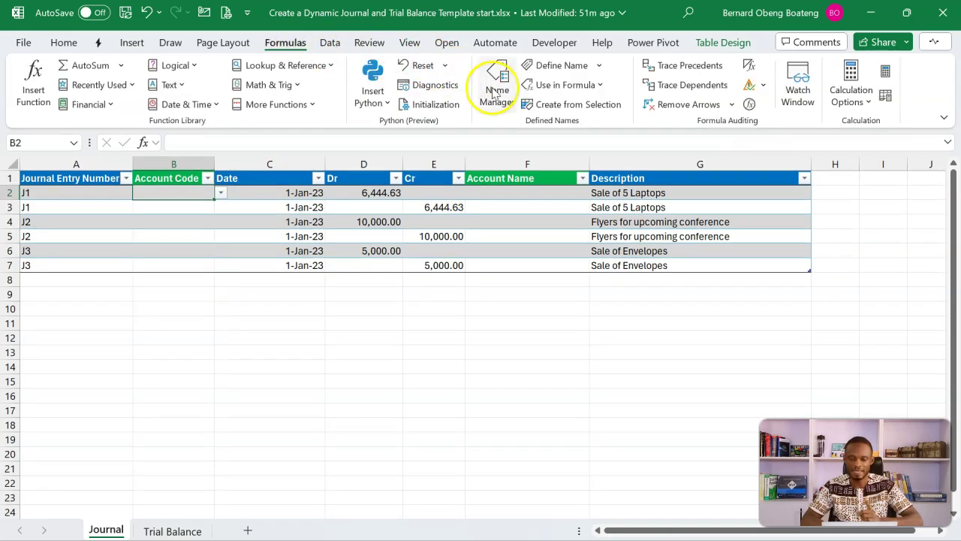
pyautogui.click(304, 190)
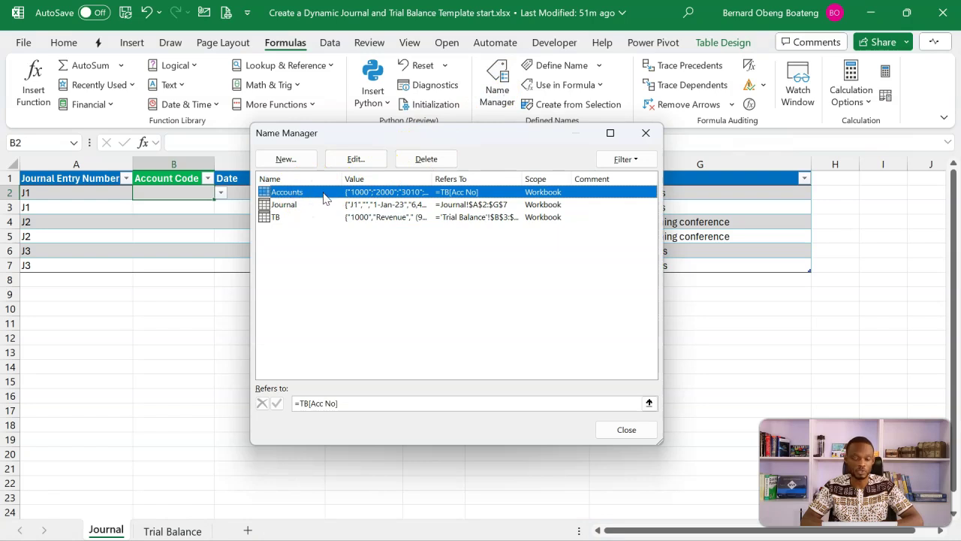
pyautogui.click(359, 159)
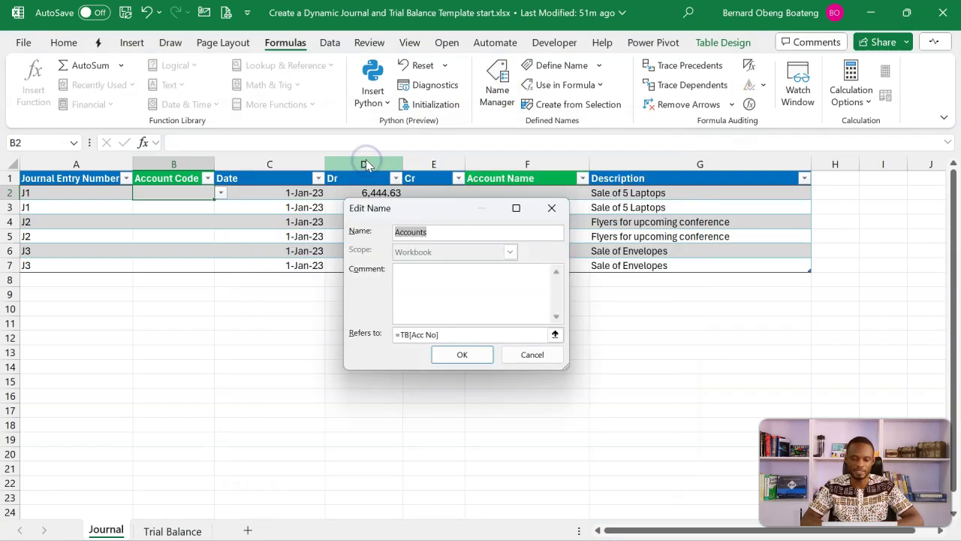
pyautogui.click(554, 334)
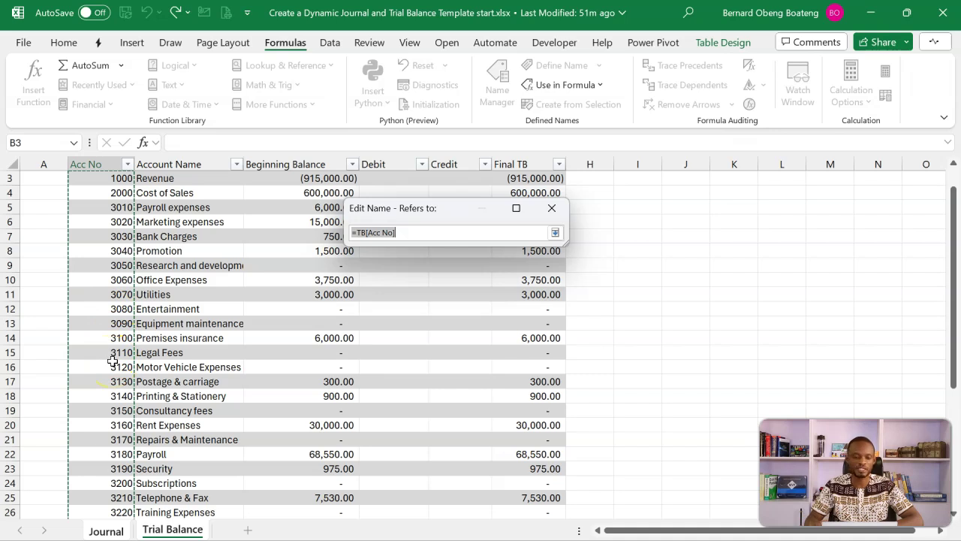
pyautogui.hotkey('shift', 'Right')
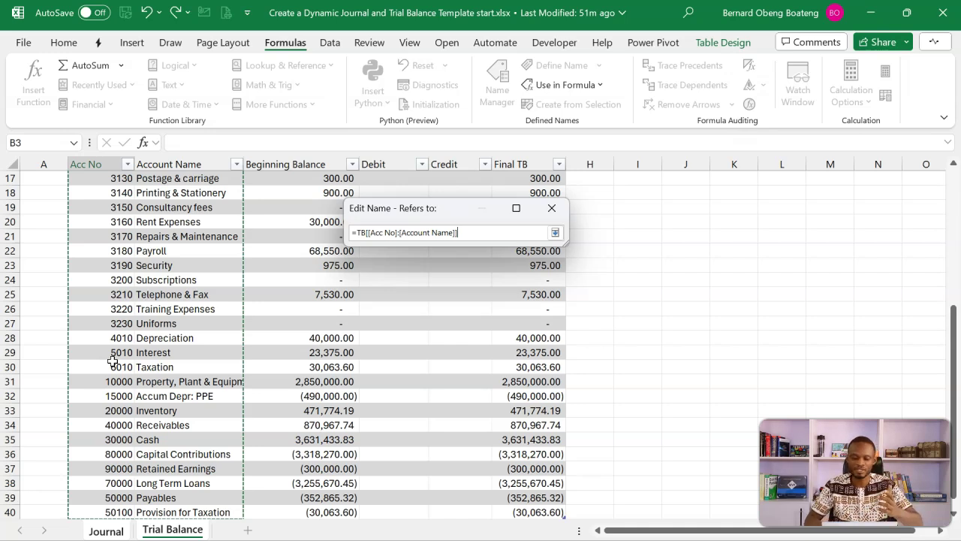
pyautogui.press('Return')
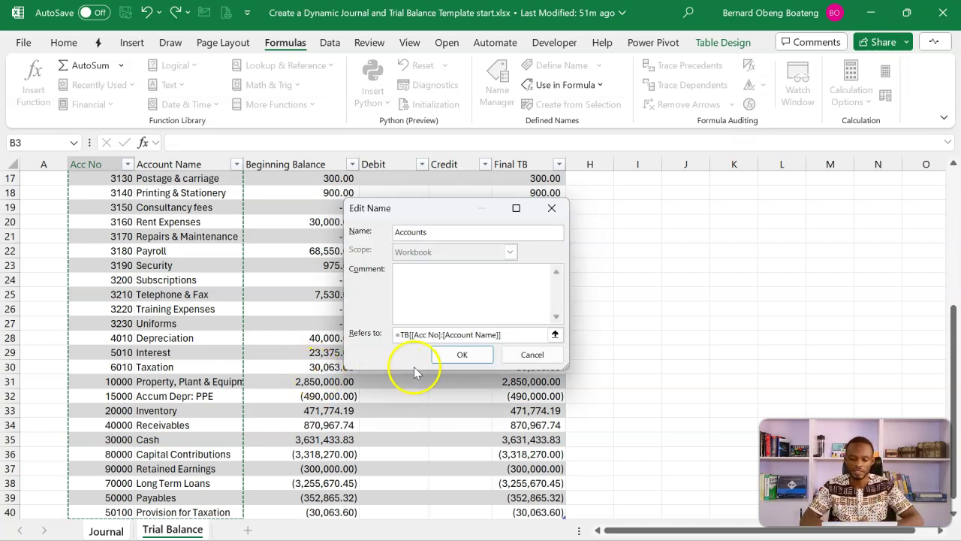
pyautogui.click(459, 355)
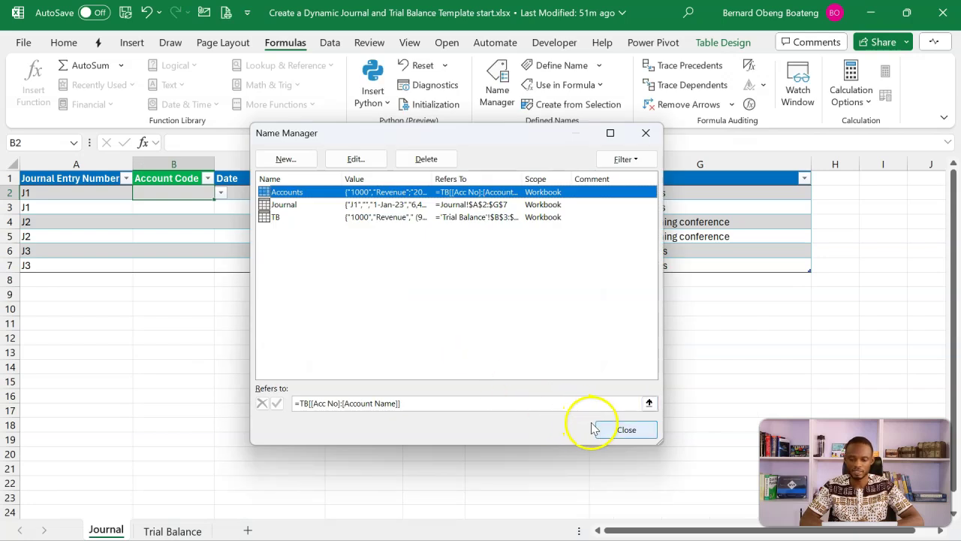
pyautogui.click(612, 427)
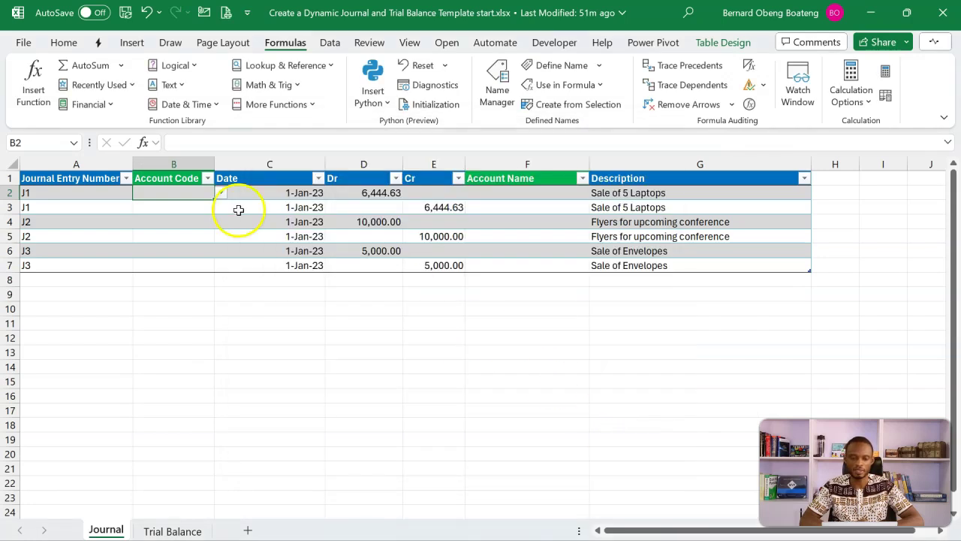
# Choose account code 1000 for the first J1 line in B2, and review the dropdown's entries again.
pyautogui.click(222, 193)
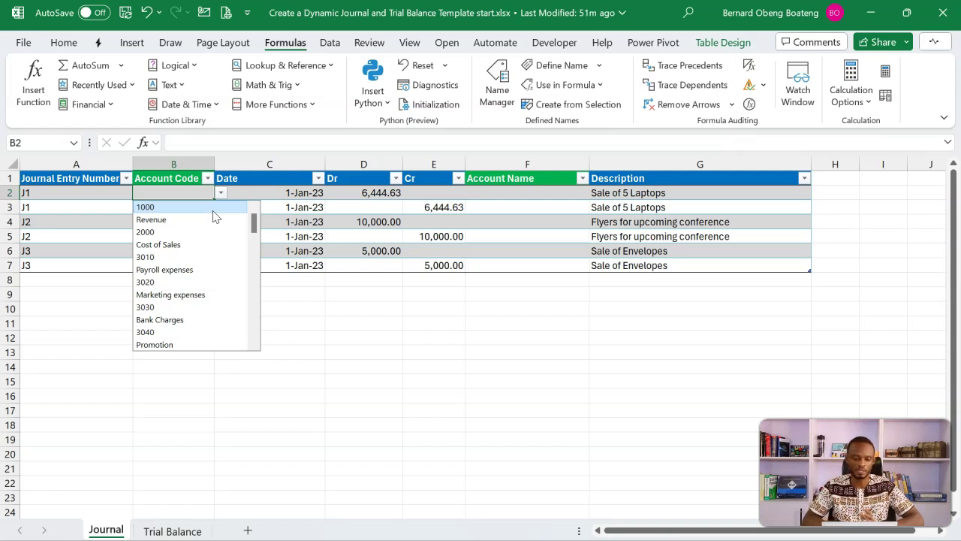
pyautogui.click(213, 210)
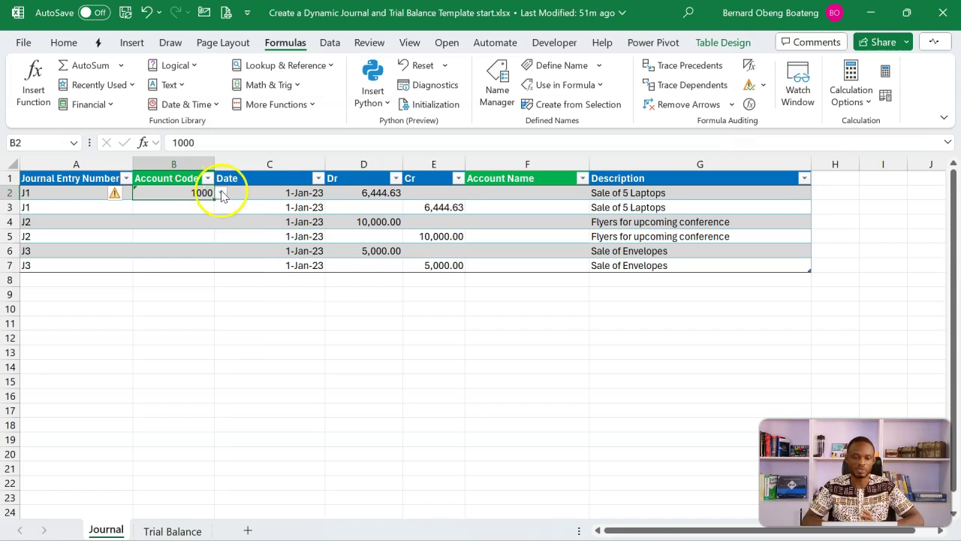
pyautogui.click(117, 197)
pyautogui.click(113, 194)
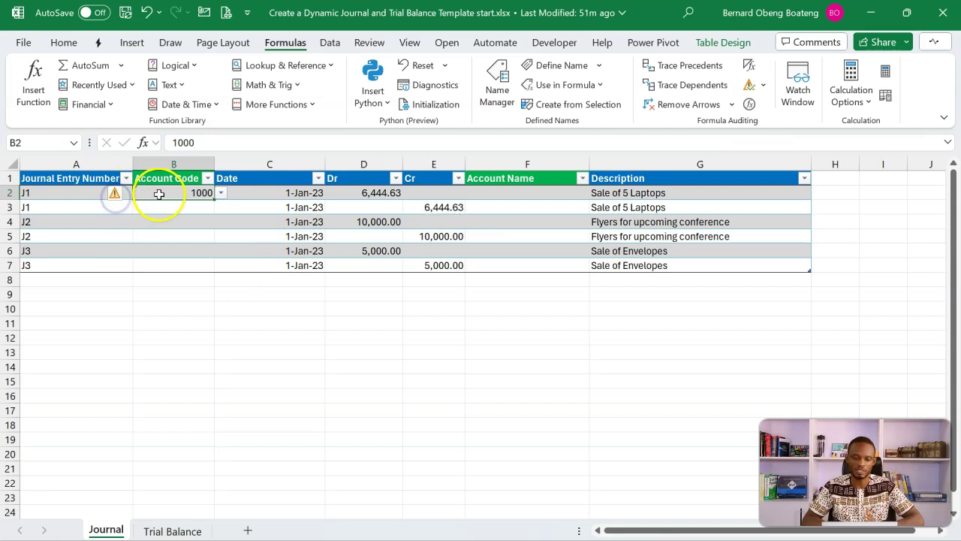
pyautogui.click(220, 193)
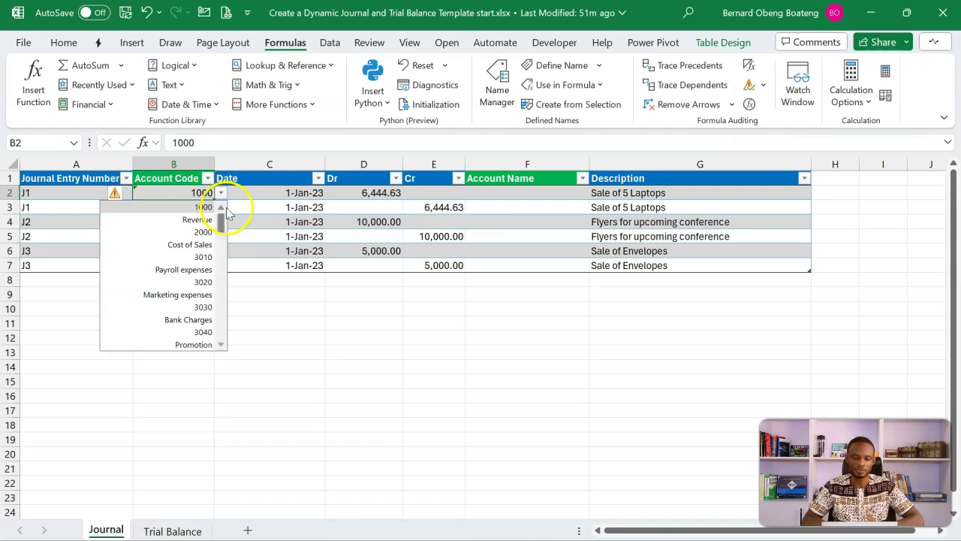
pyautogui.click(256, 210)
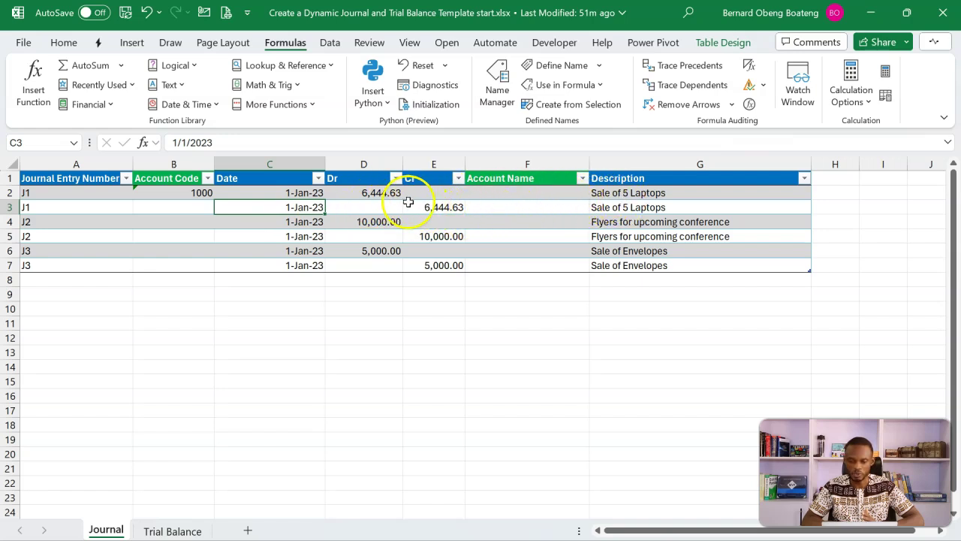
# Set the account code of the J1 debit line in B2 to 30000, the Cash account, from the dropdown.
pyautogui.click(376, 193)
pyautogui.click(207, 194)
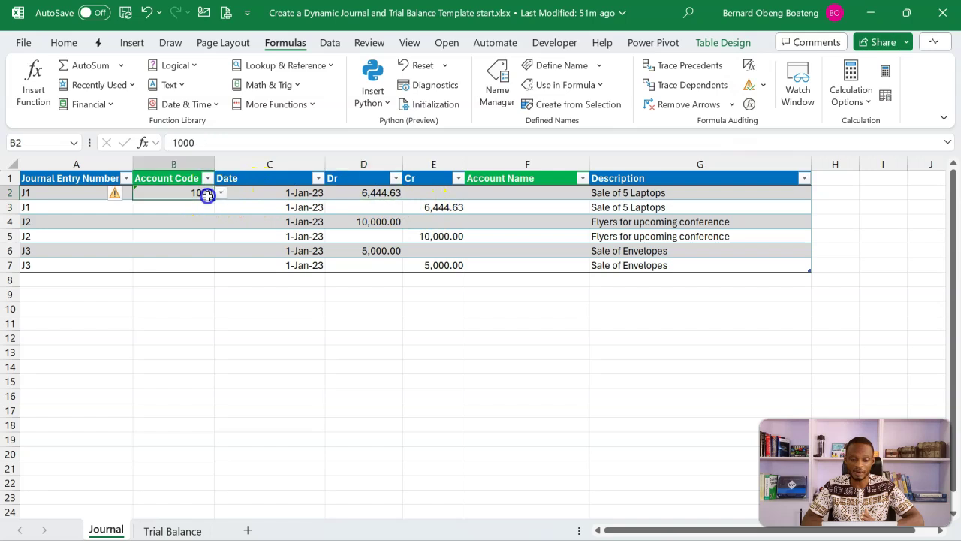
pyautogui.click(221, 193)
pyautogui.moveTo(225, 222); pyautogui.dragTo(229, 315)
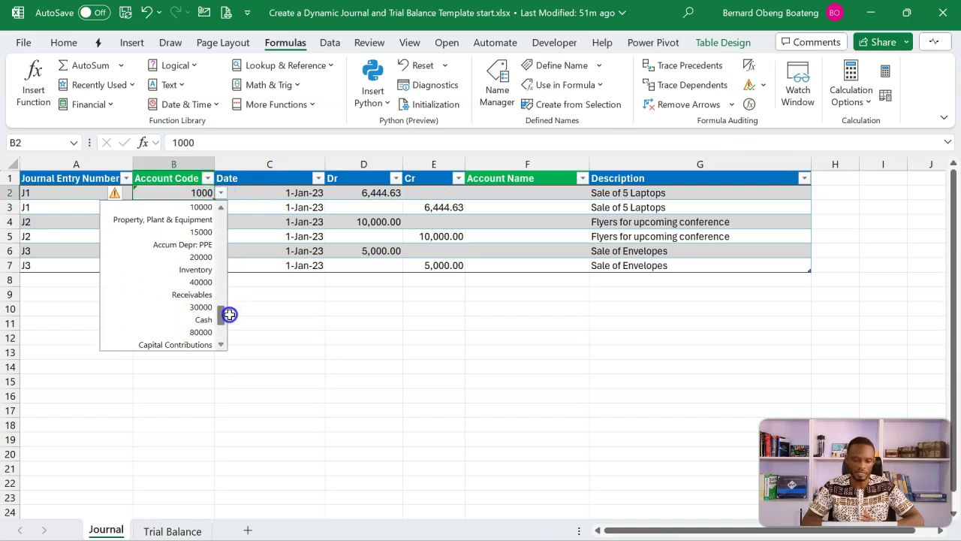
pyautogui.click(200, 307)
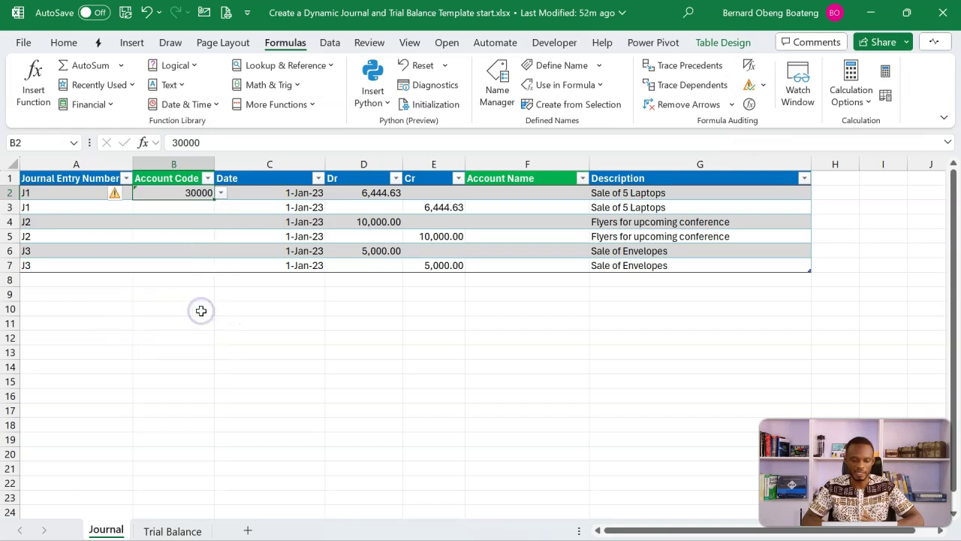
# Set the account code of the J1 credit line in B3 to 1000, the Revenue account, from the dropdown.
pyautogui.click(182, 209)
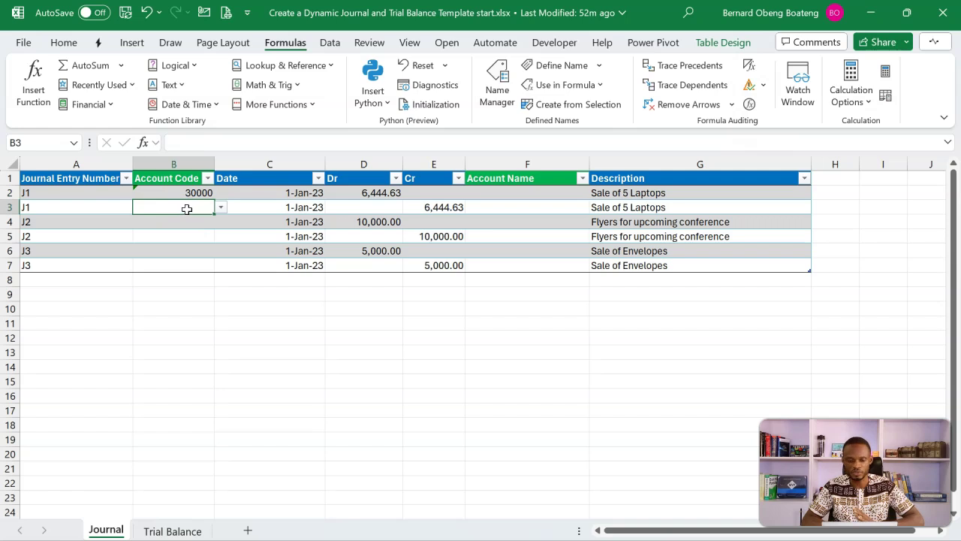
pyautogui.click(217, 208)
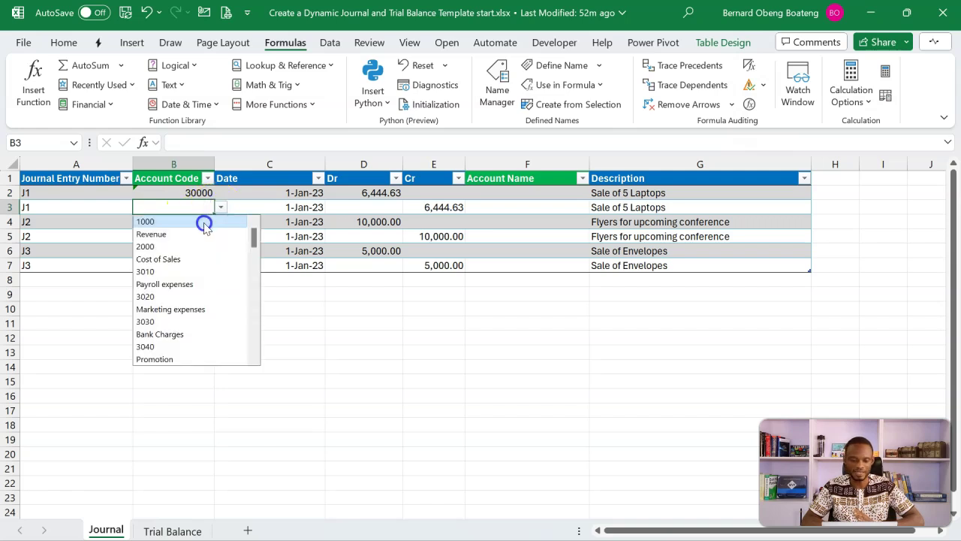
pyautogui.click(204, 223)
pyautogui.click(208, 224)
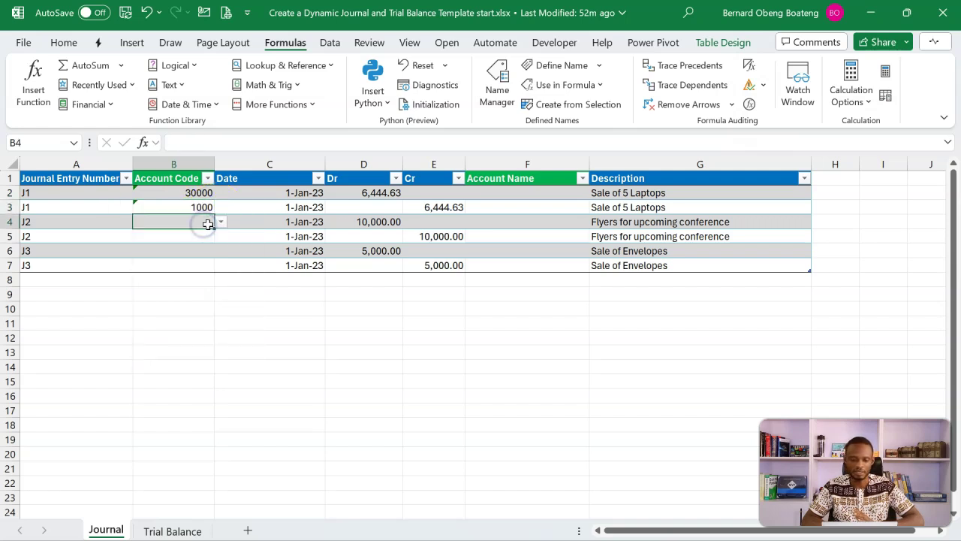
pyautogui.click(637, 223)
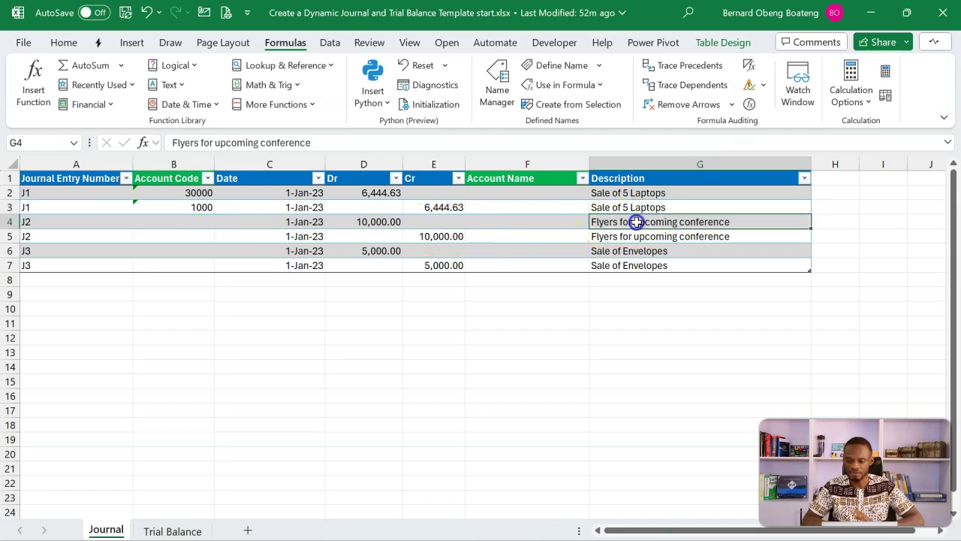
# Set the J2 account codes to 3020 (Marketing expenses) for the debit line in B4 and 30000 for the credit line in B5.
pyautogui.click(198, 224)
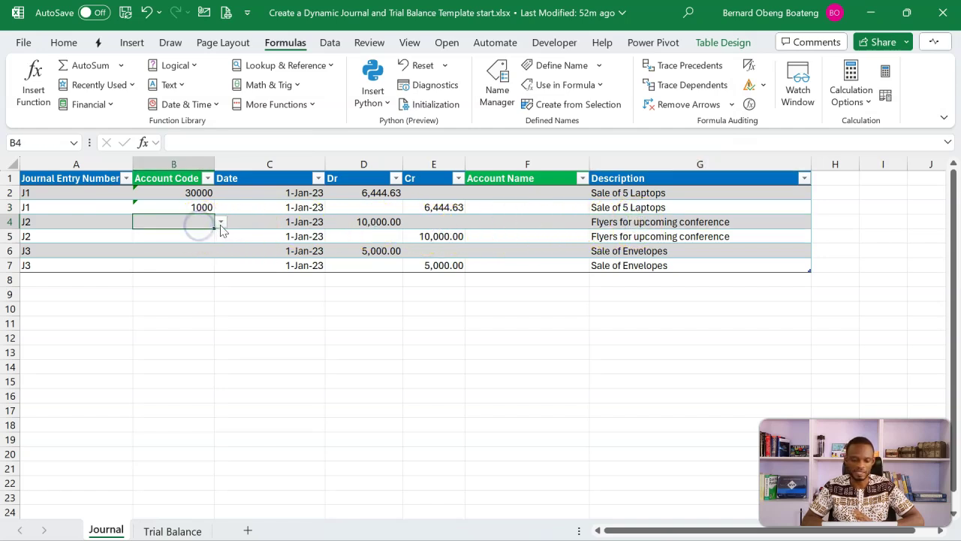
pyautogui.click(221, 223)
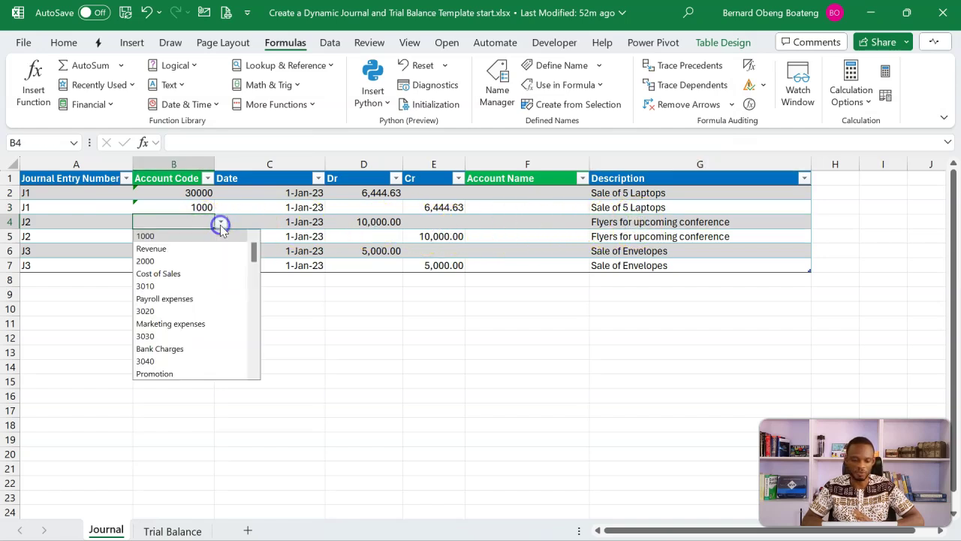
pyautogui.click(175, 314)
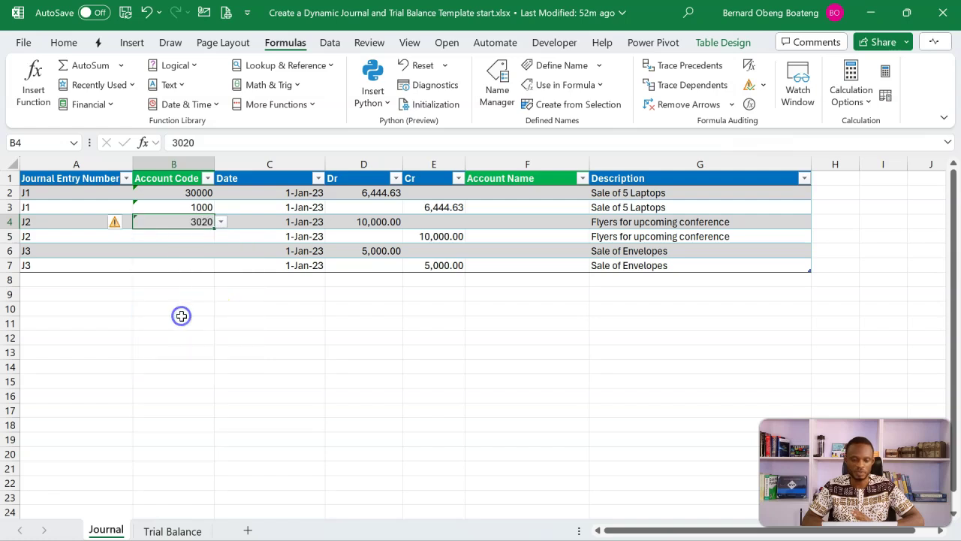
pyautogui.click(193, 241)
pyautogui.click(219, 239)
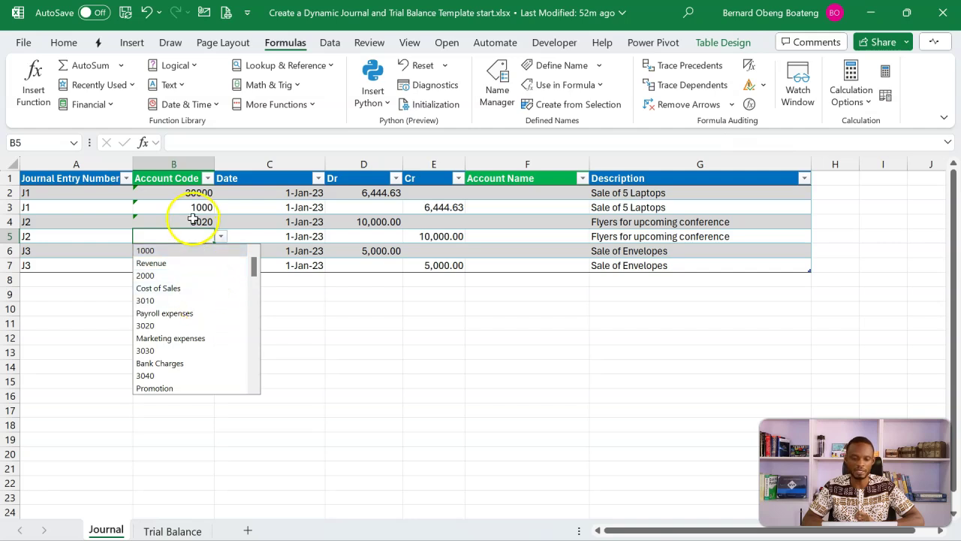
pyautogui.write('30000')
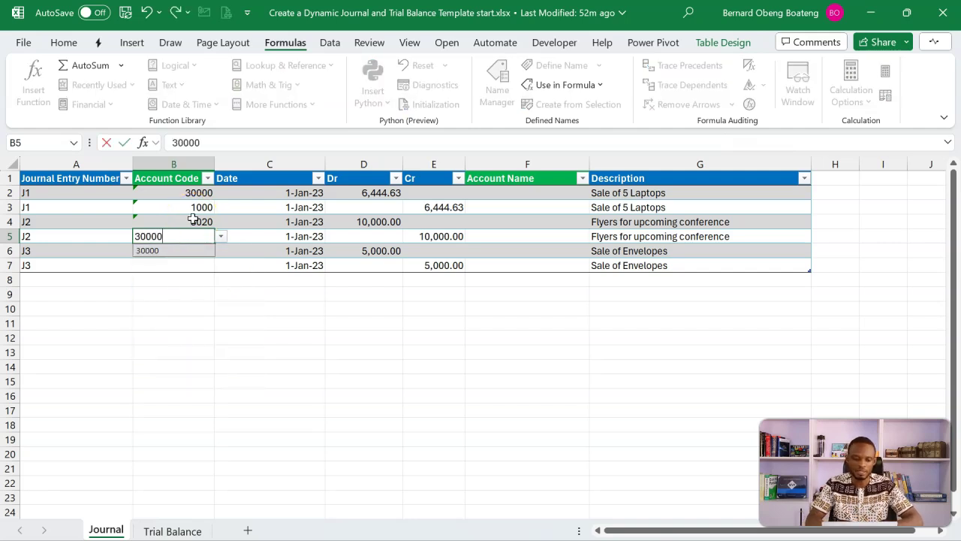
pyautogui.press('Return')
pyautogui.click(199, 236)
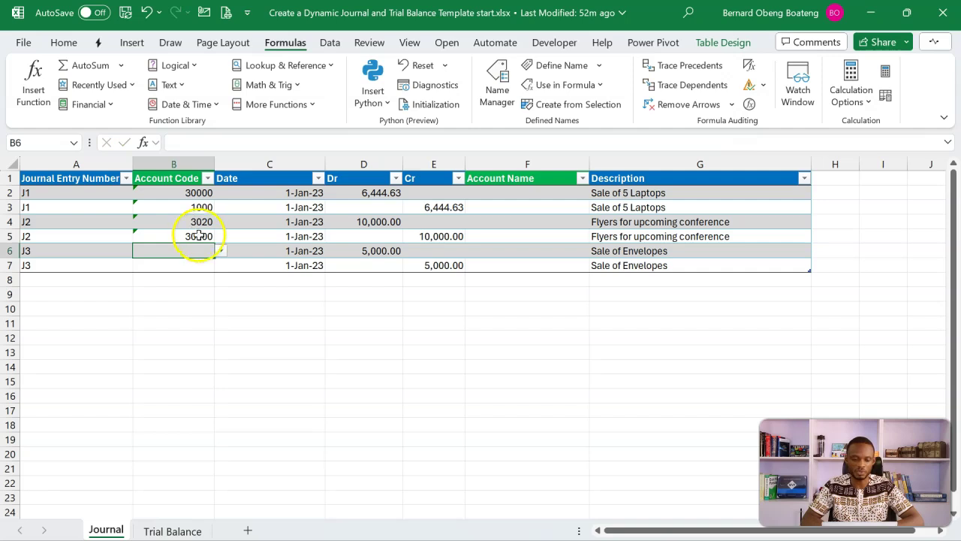
# Set the J3 account codes to 30000 for the debit line in B6 and 1000 (Revenue) for the credit line in B7.
pyautogui.click(220, 253)
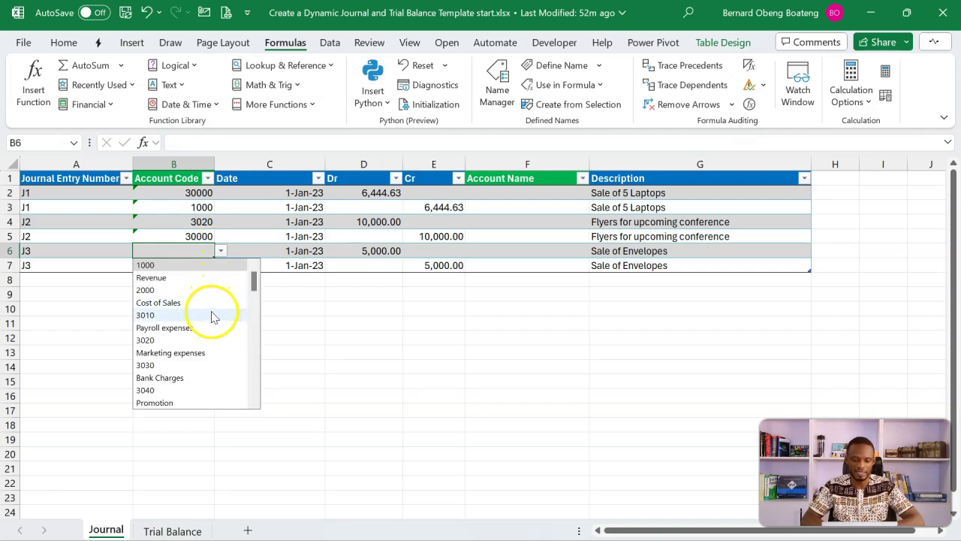
pyautogui.write('3000')
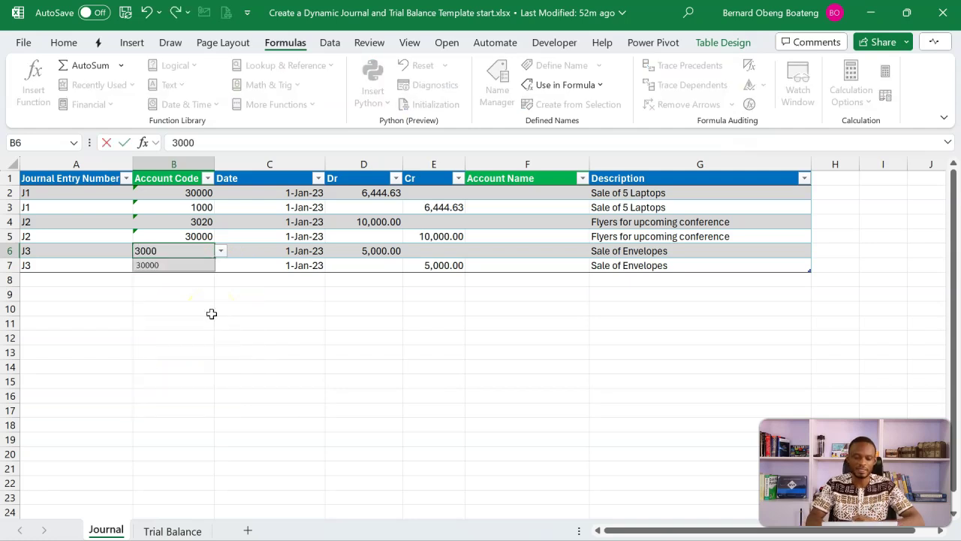
pyautogui.write('0')
pyautogui.press('Return')
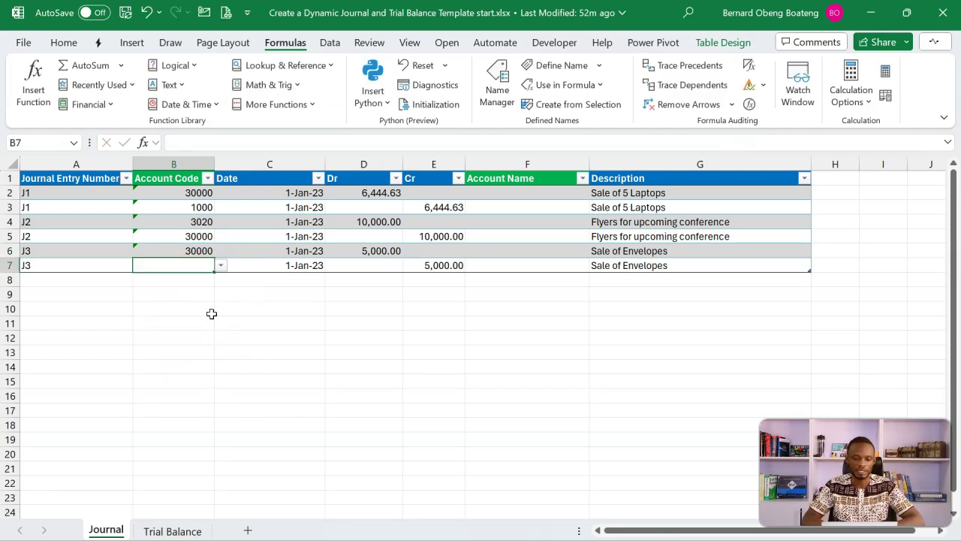
pyautogui.click(222, 265)
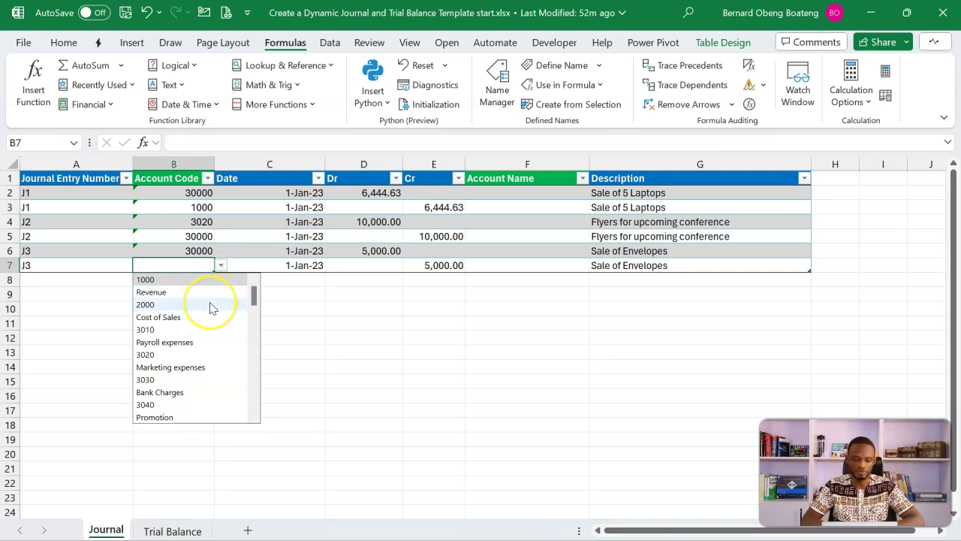
pyautogui.click(214, 280)
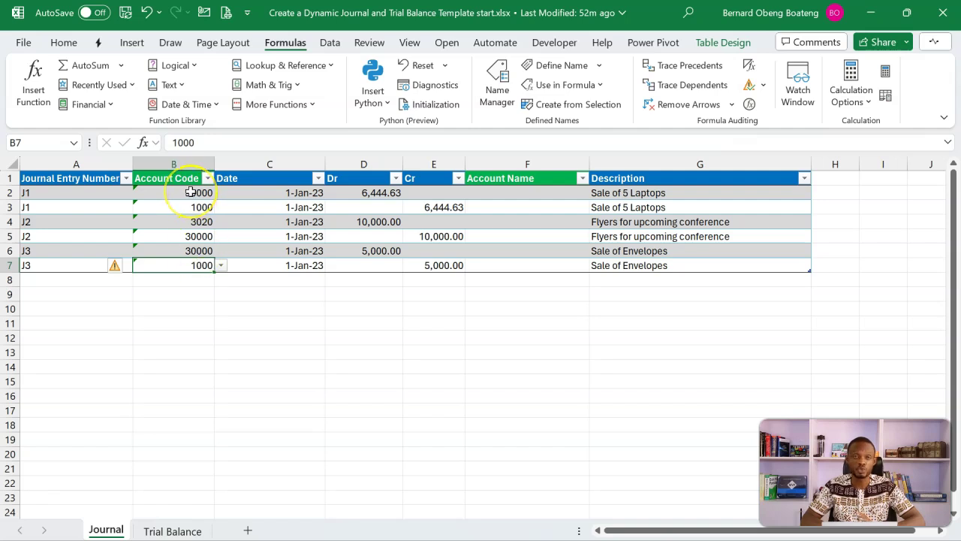
# Begin an INDEX formula in F2 of the Account Name column, with TB[Account Name] as its array.
pyautogui.click(520, 193)
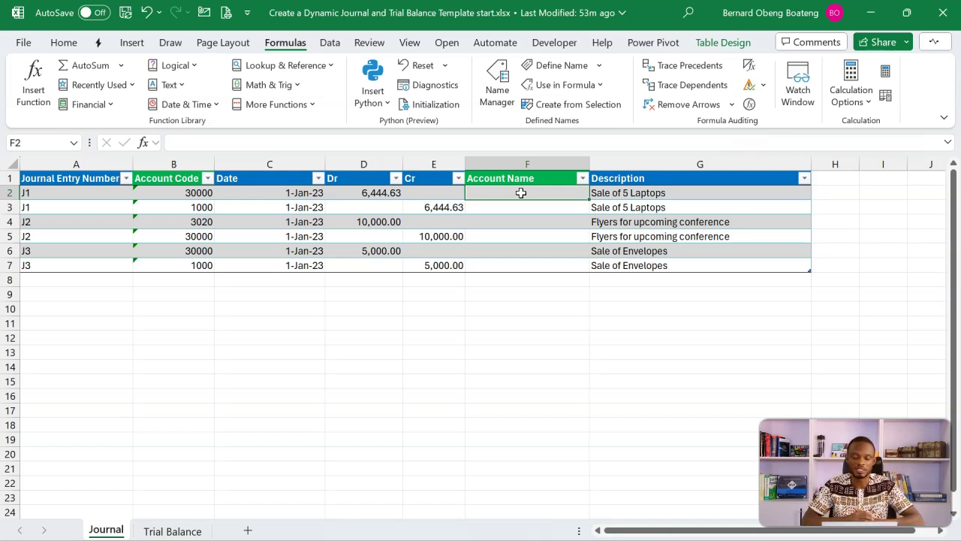
pyautogui.write('=')
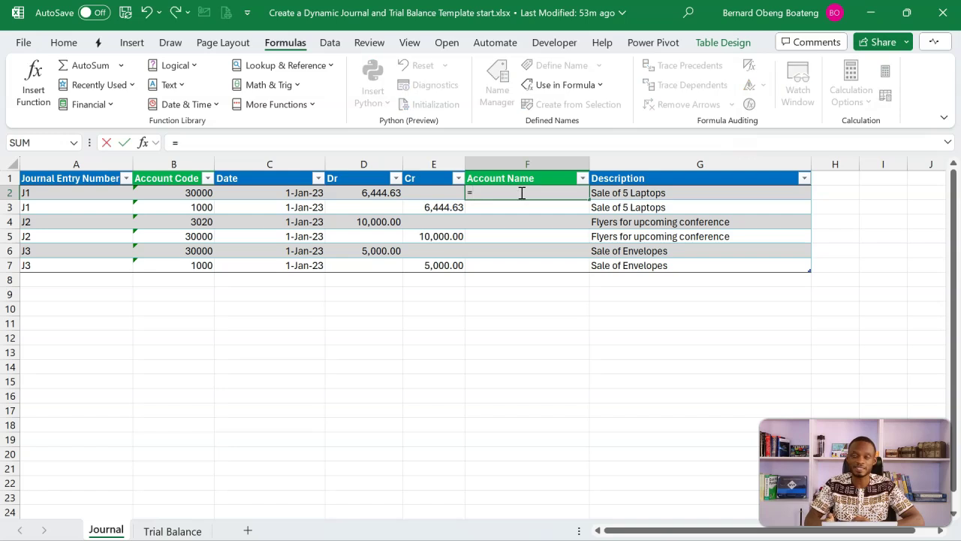
pyautogui.write('ind')
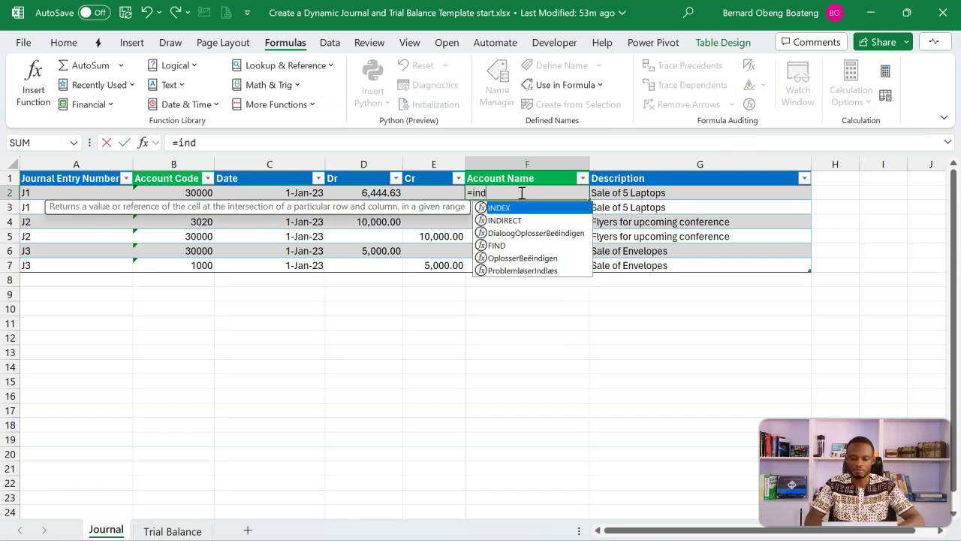
pyautogui.press('Tab')
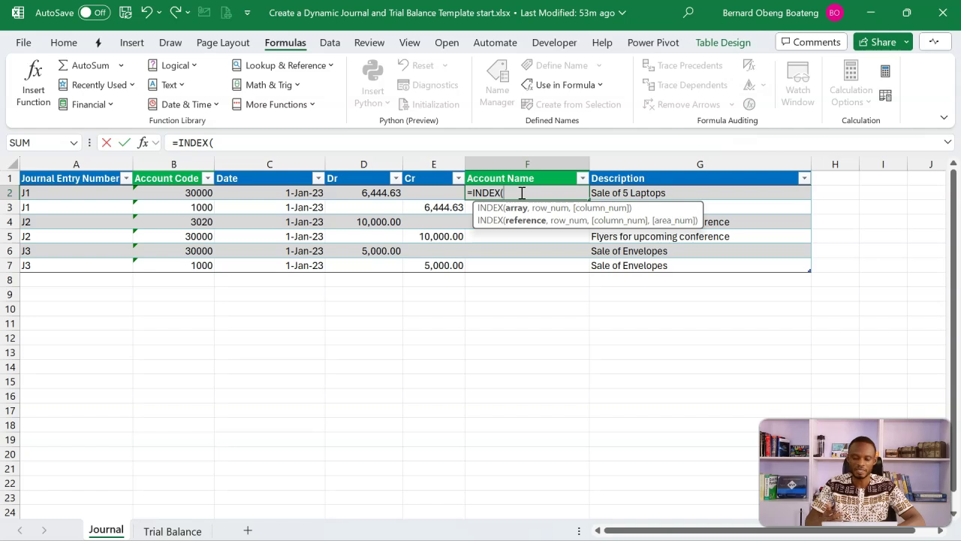
pyautogui.write('TB')
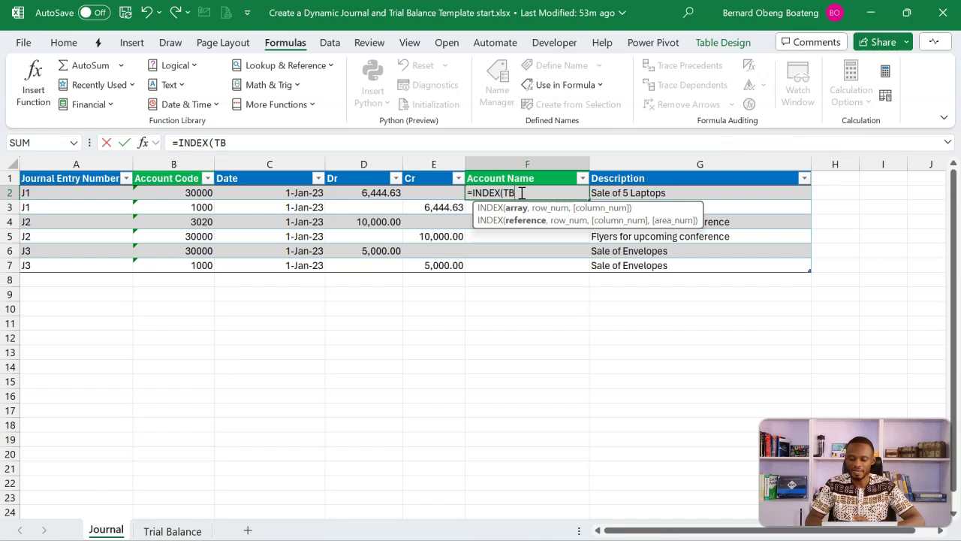
pyautogui.write('[')
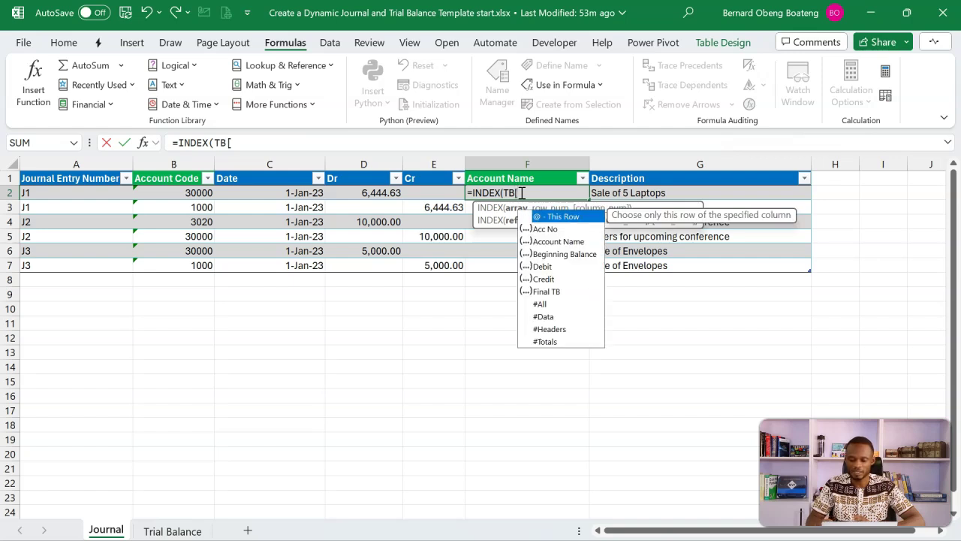
pyautogui.press('Down')
pyautogui.press('Down')
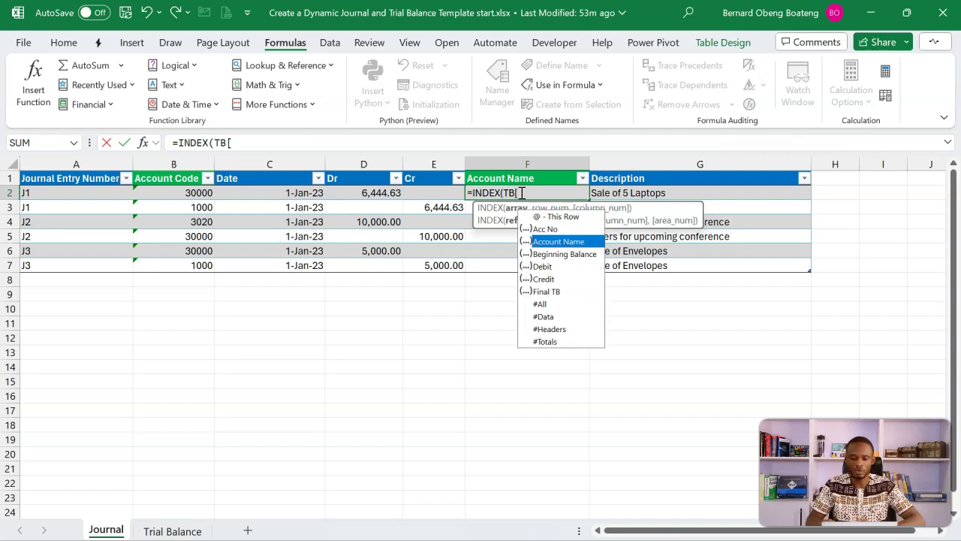
pyautogui.press('Tab')
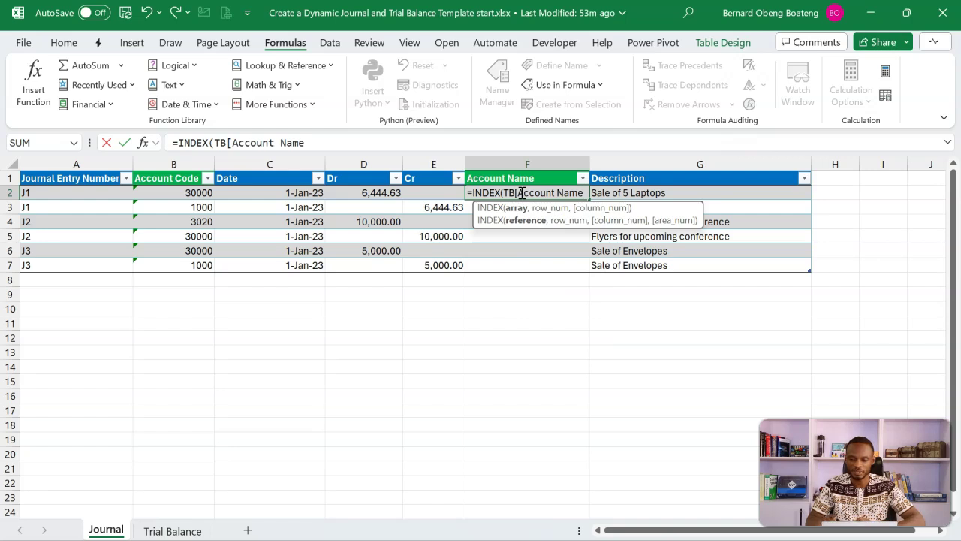
pyautogui.write(']')
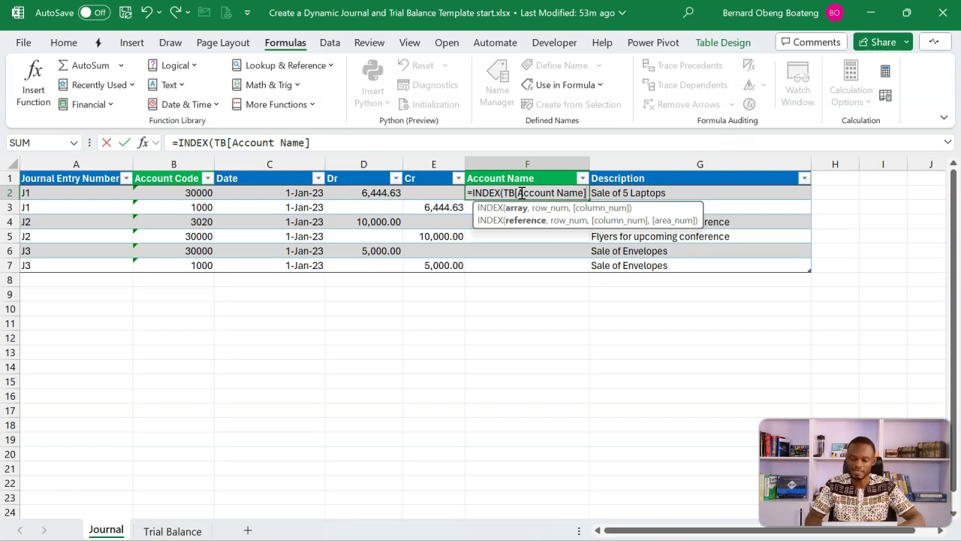
pyautogui.write(',')
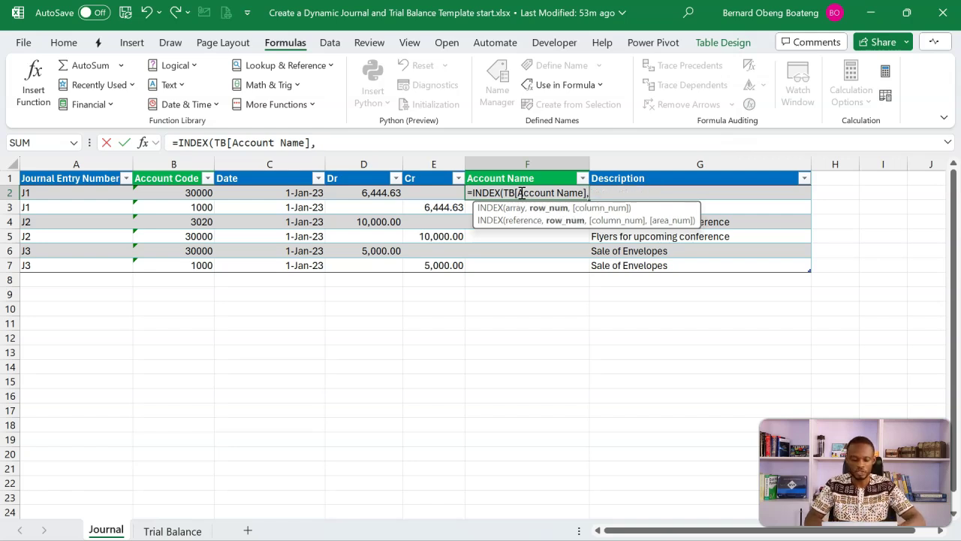
# Nest a MATCH function as the INDEX row number, using this row's [@[Account Code]] as the lookup value.
pyautogui.write('ma')
pyautogui.press('Down')
pyautogui.press('Down')
pyautogui.press('Tab')
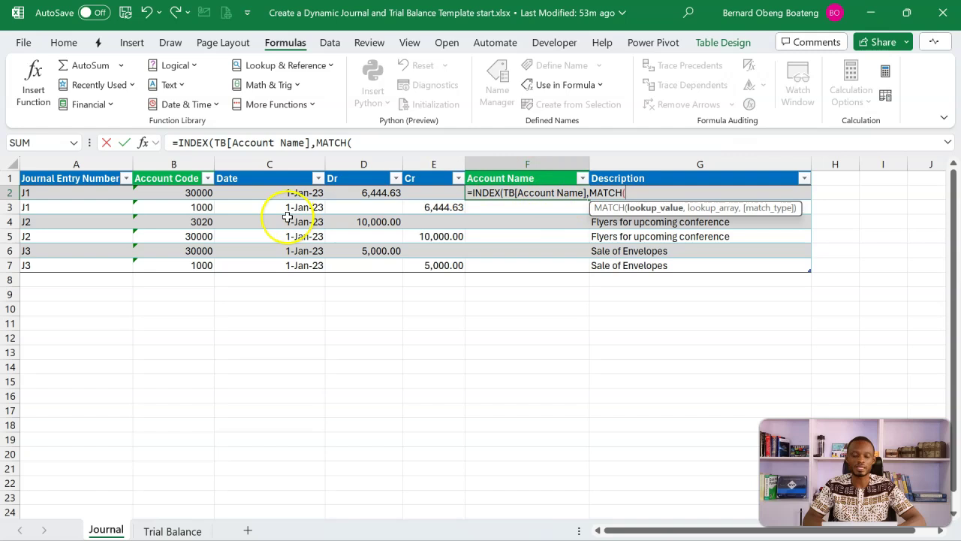
pyautogui.click(194, 193)
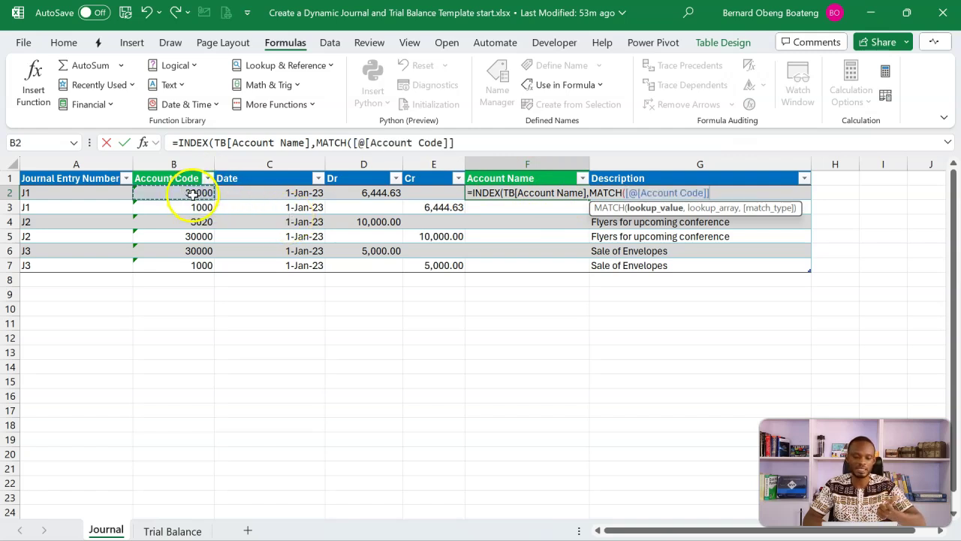
pyautogui.write(',')
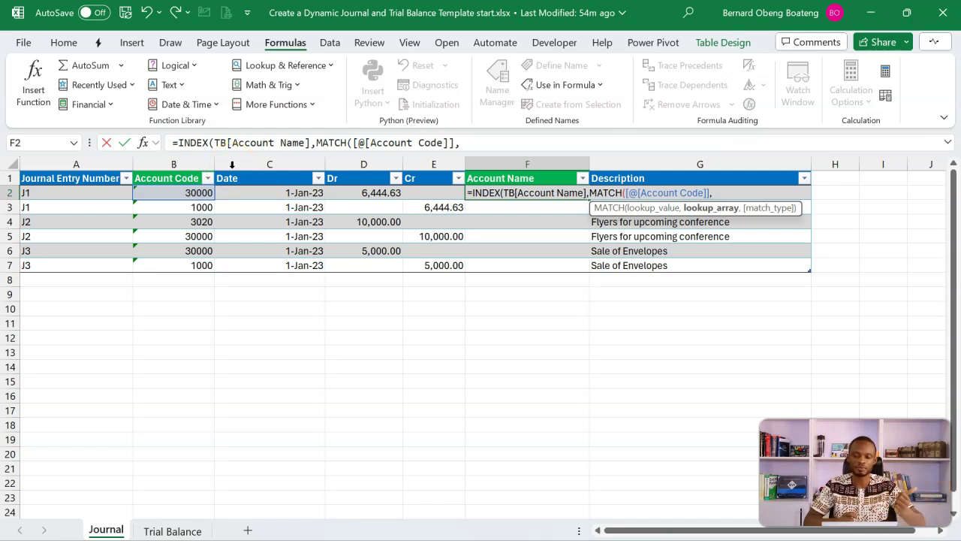
# Complete the MATCH with TB[Acc No] as the lookup array and 0 for exact match, and enter the F2 formula.
pyautogui.write('TB')
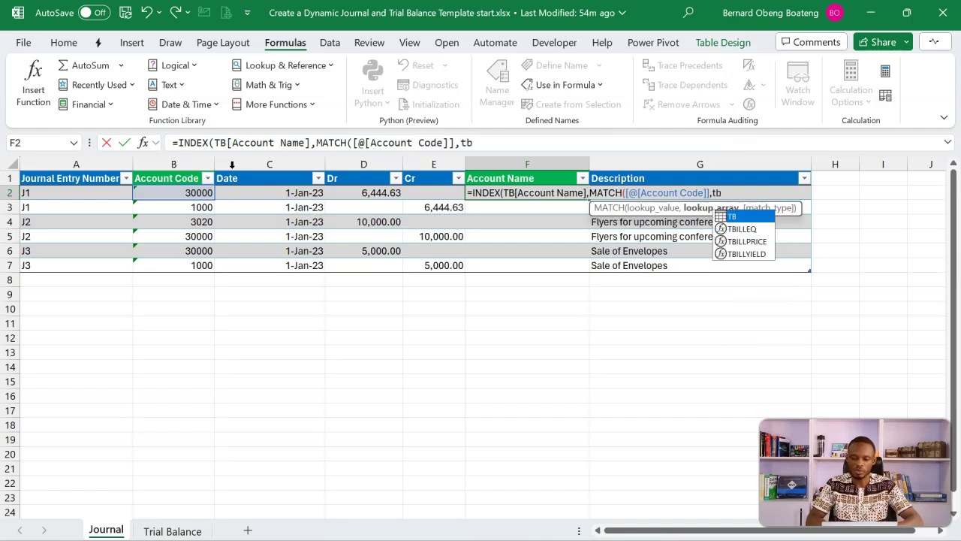
pyautogui.write('[')
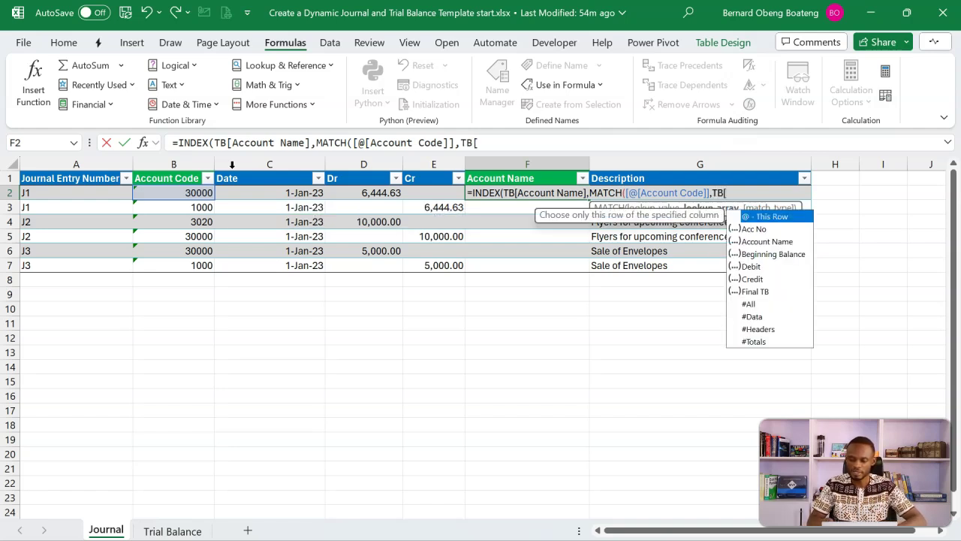
pyautogui.press('Down')
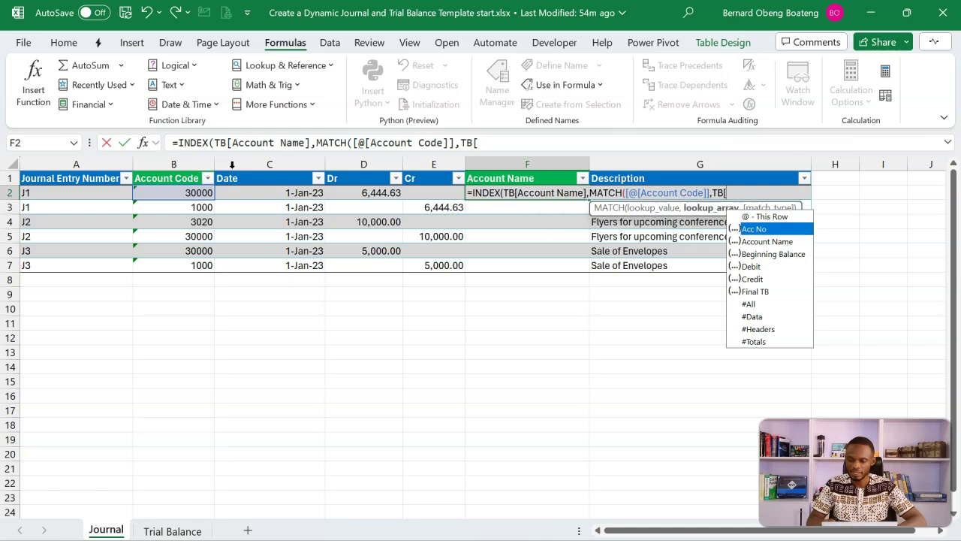
pyautogui.press('Tab')
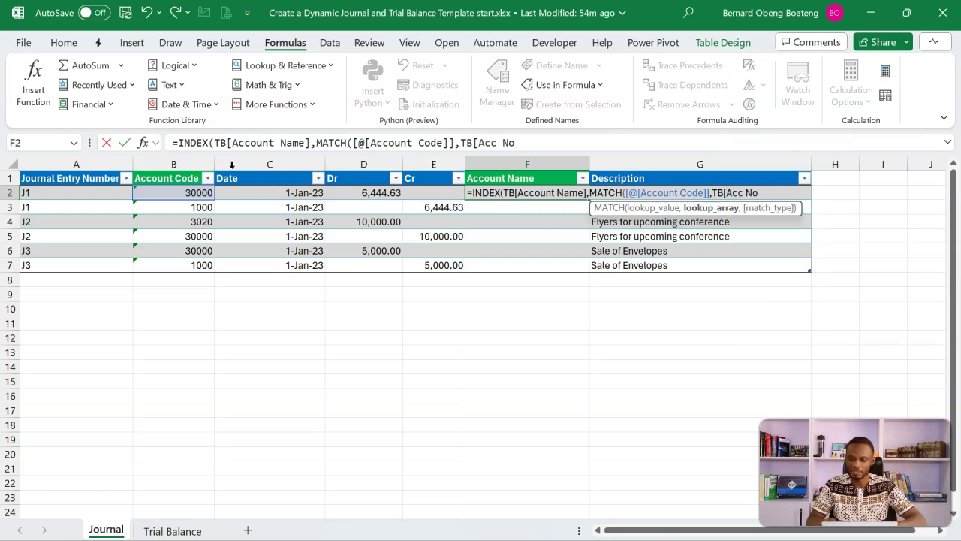
pyautogui.write(']')
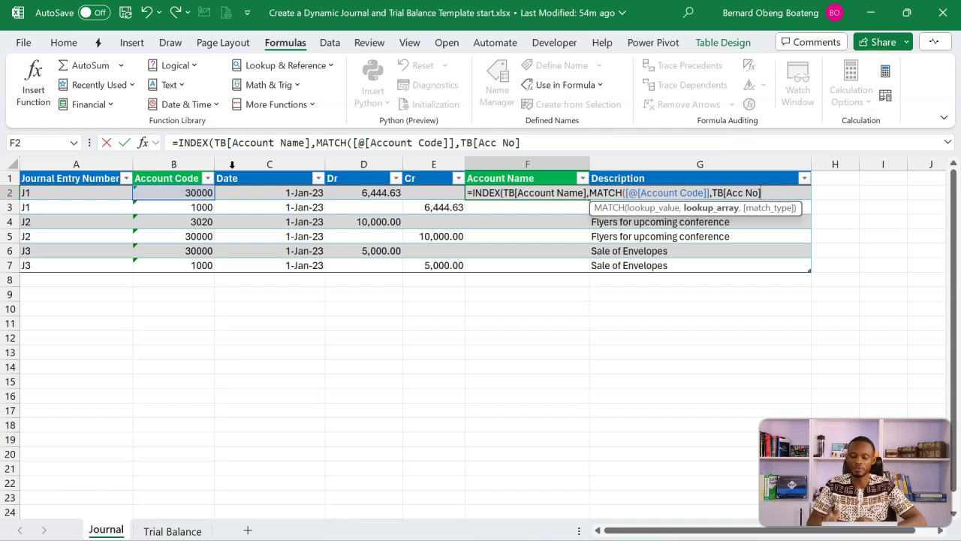
pyautogui.write(',')
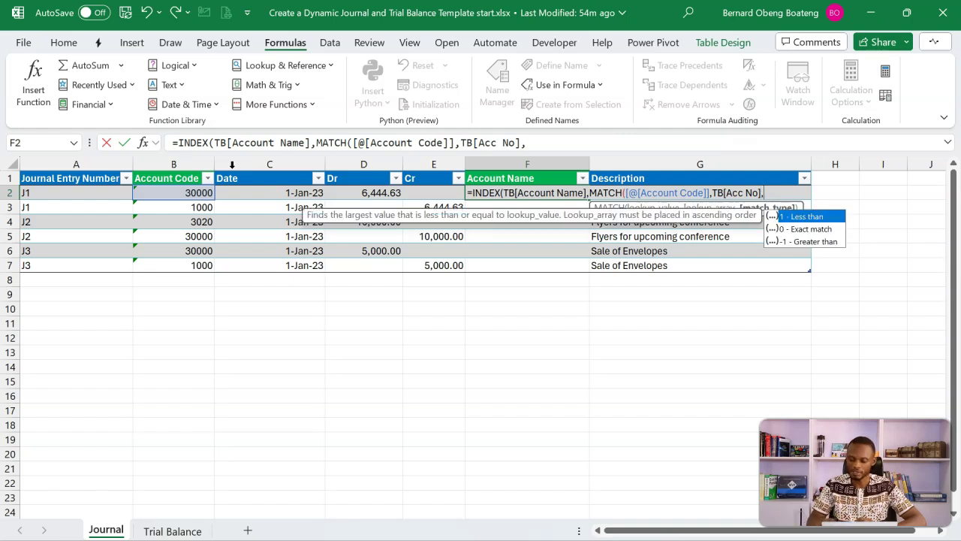
pyautogui.press('Down')
pyautogui.press('Tab')
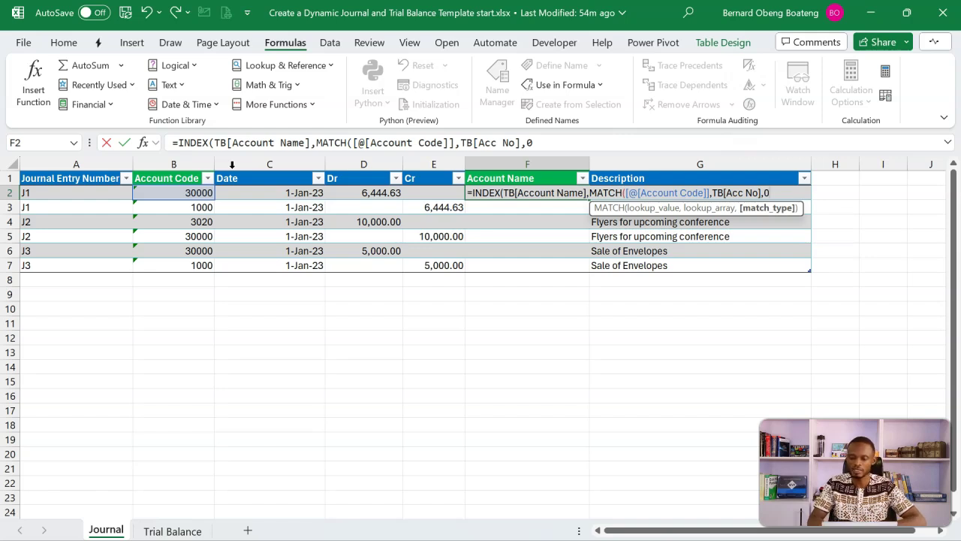
pyautogui.write('))')
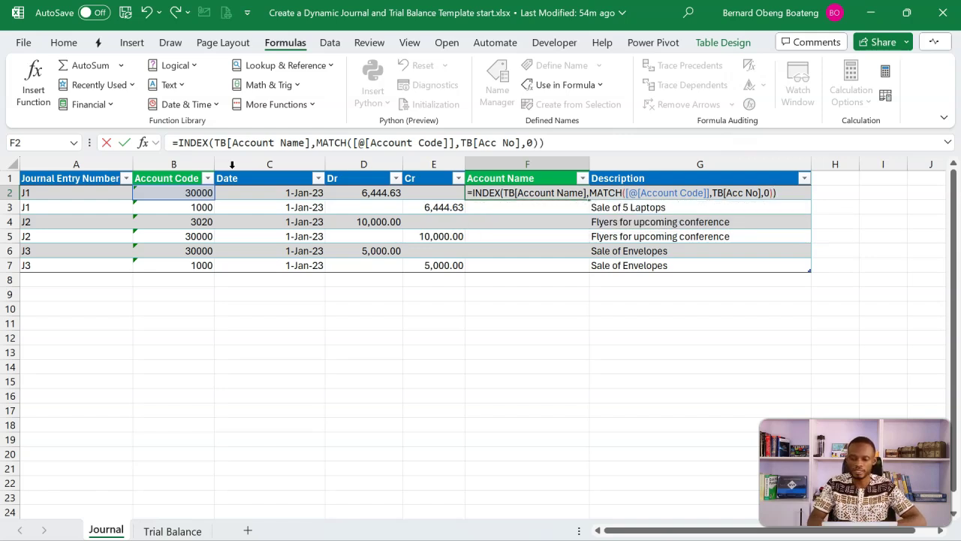
pyautogui.press('Return')
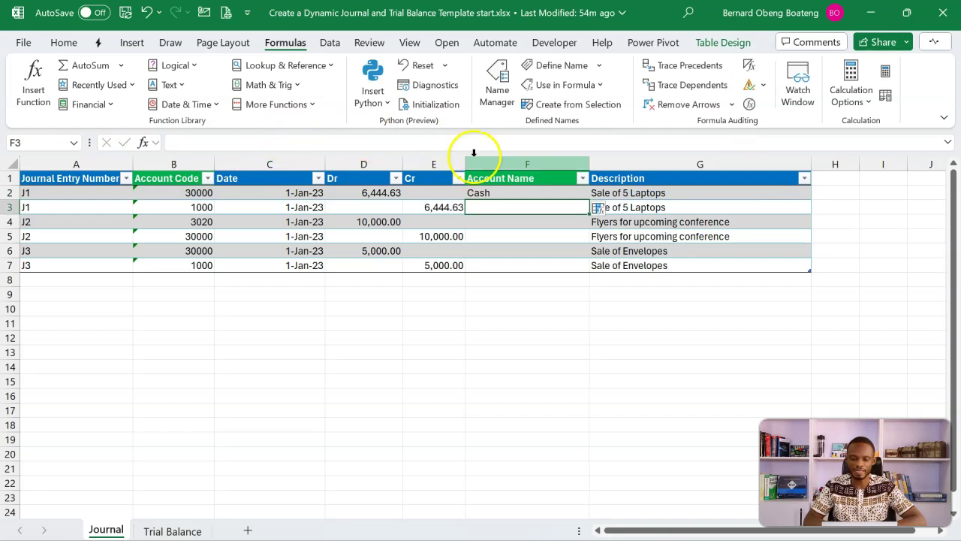
# Overwrite all cells in the Account Name column with the INDEX/MATCH formula from F2.
pyautogui.click(497, 193)
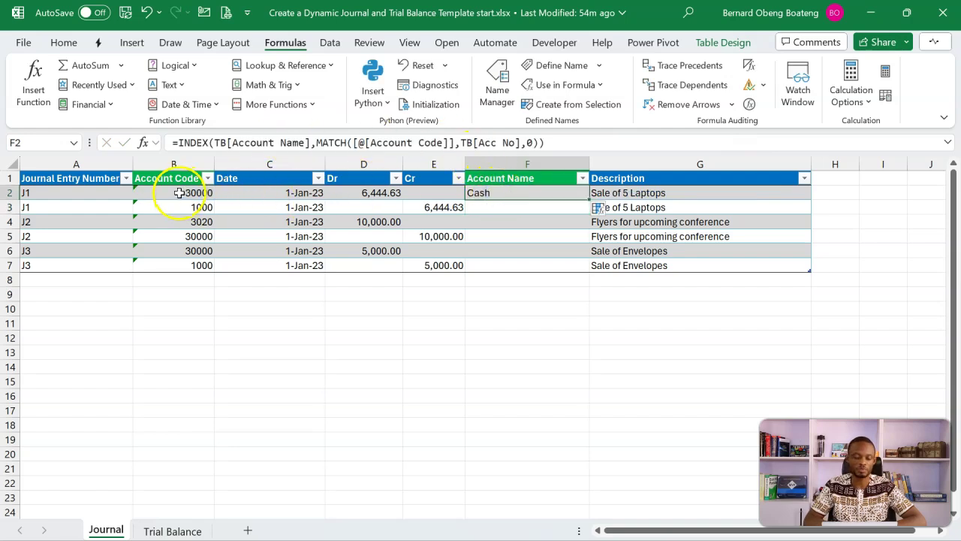
pyautogui.click(597, 207)
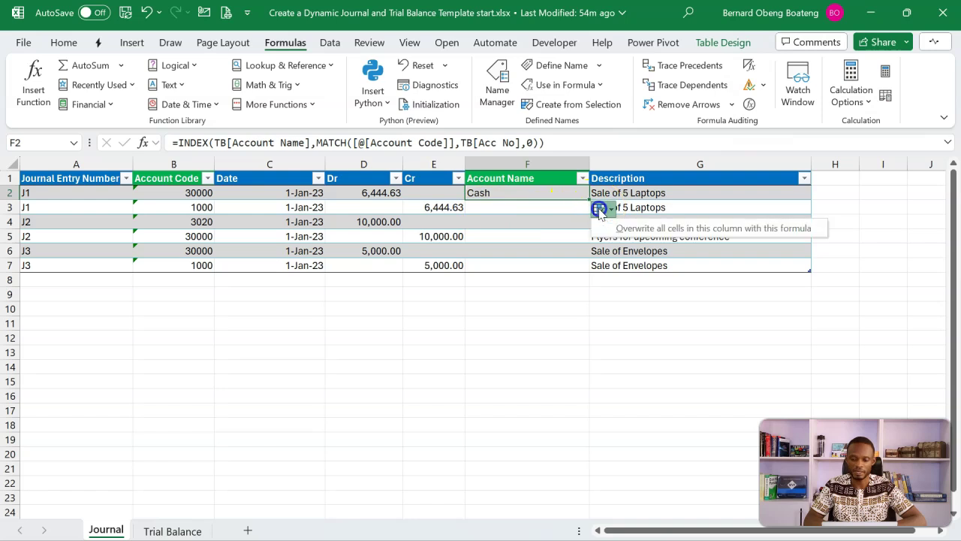
pyautogui.click(605, 225)
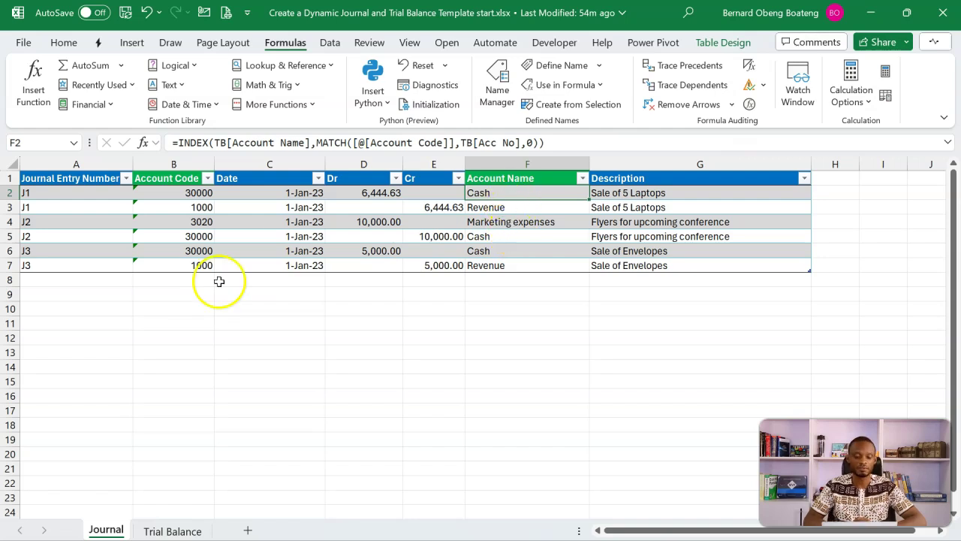
# Extend the journal table by copying J3 down into A8, and check the new row's Account Code and Account Name cells.
pyautogui.click(112, 281)
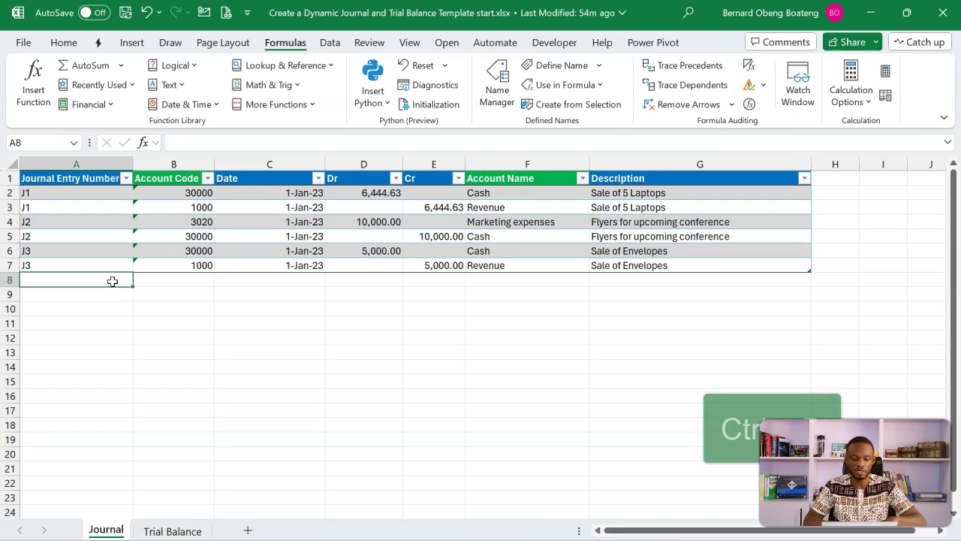
pyautogui.hotkey('ctrl', 'd')
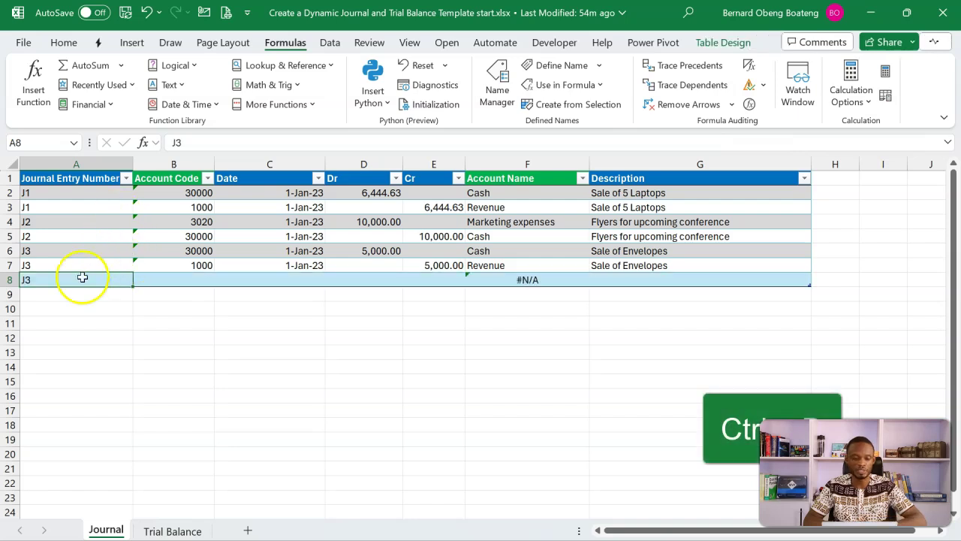
pyautogui.click(489, 279)
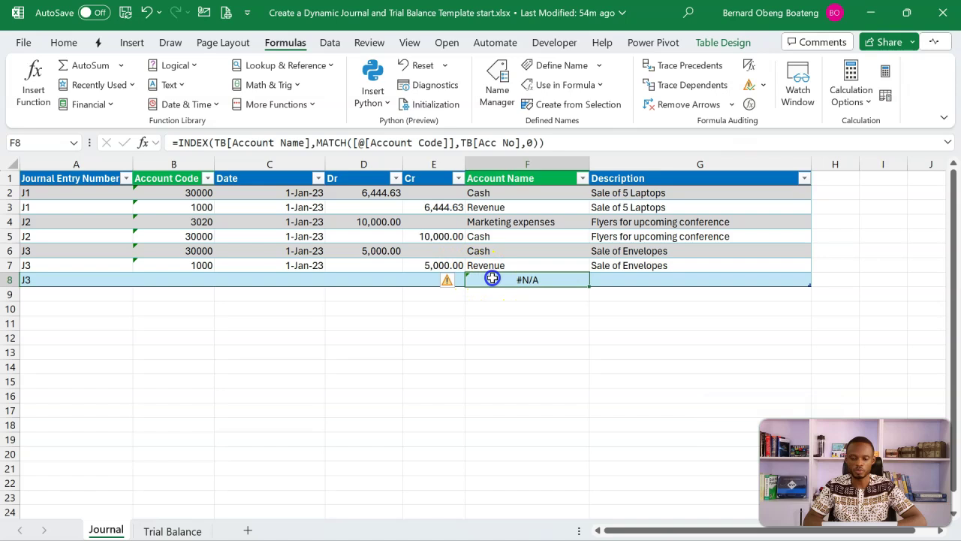
pyautogui.click(203, 279)
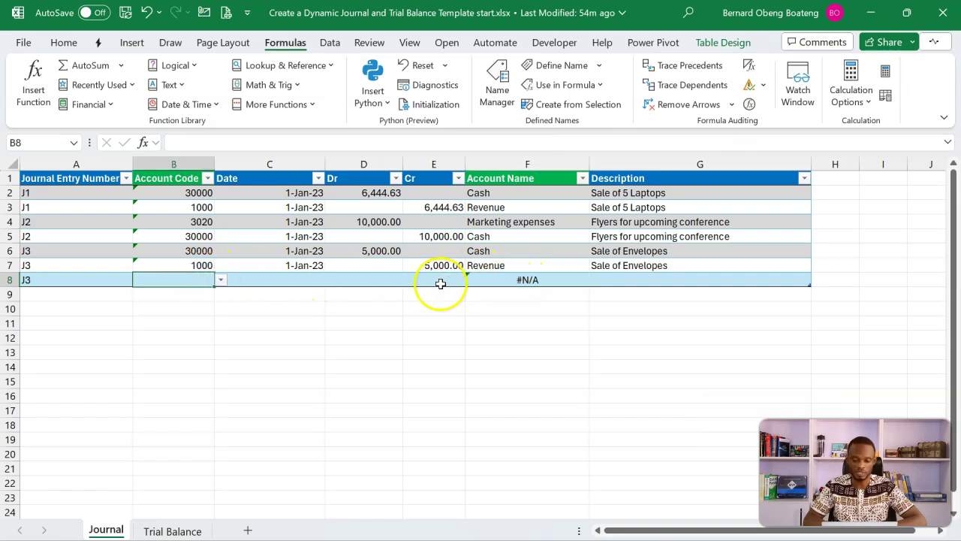
pyautogui.click(494, 280)
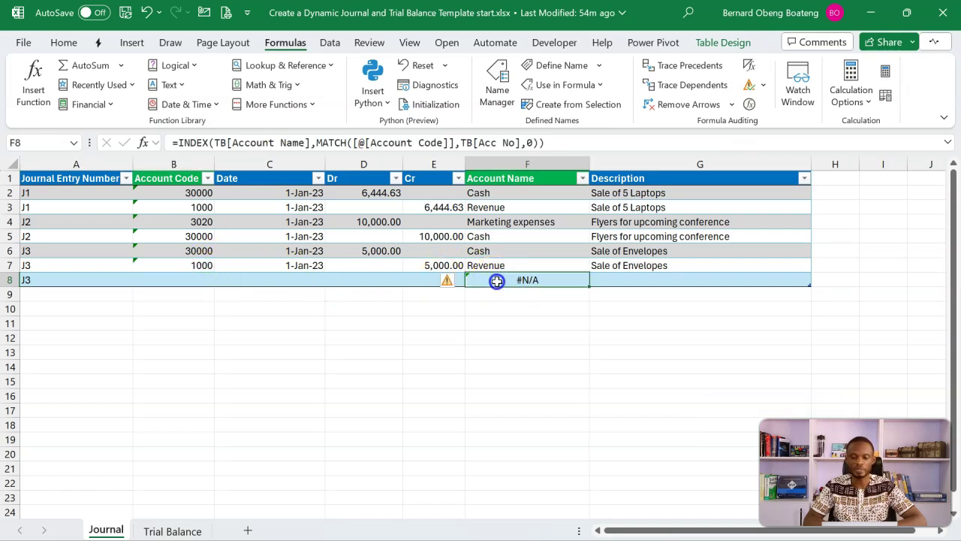
# Wrap the F2 formula in IFERROR with "" as the value if error, and apply it to the whole Account Name column.
pyautogui.click(496, 193)
pyautogui.click(174, 142)
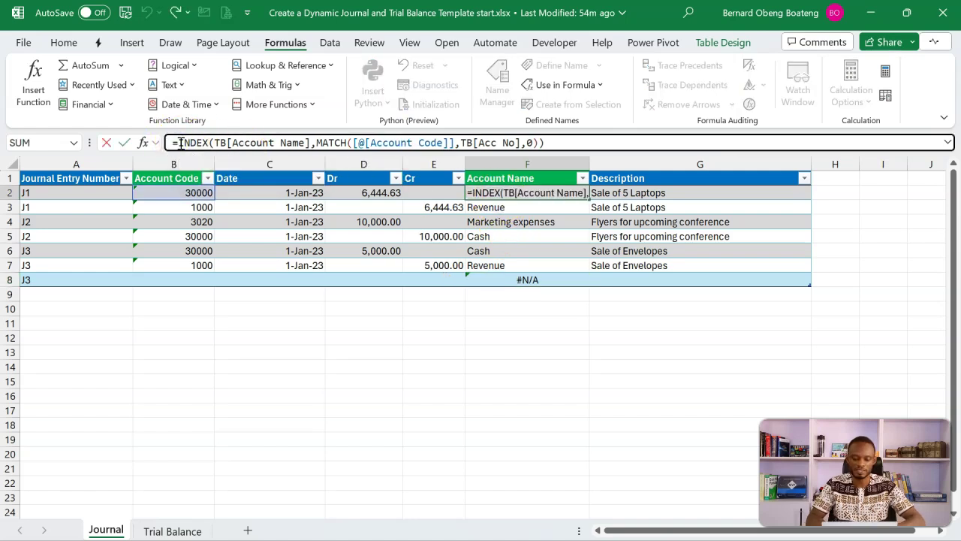
pyautogui.write('IF')
pyautogui.press('Down')
pyautogui.press('Tab')
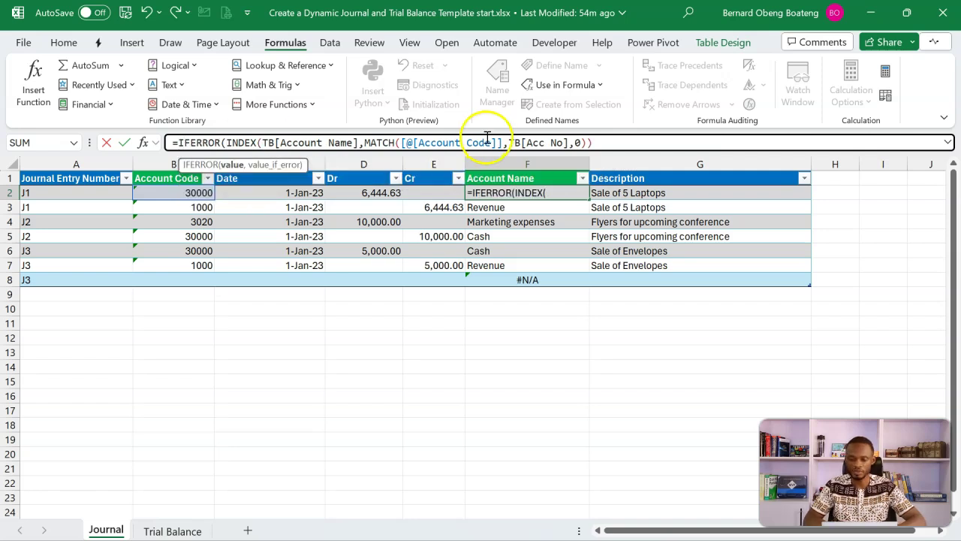
pyautogui.click(610, 138)
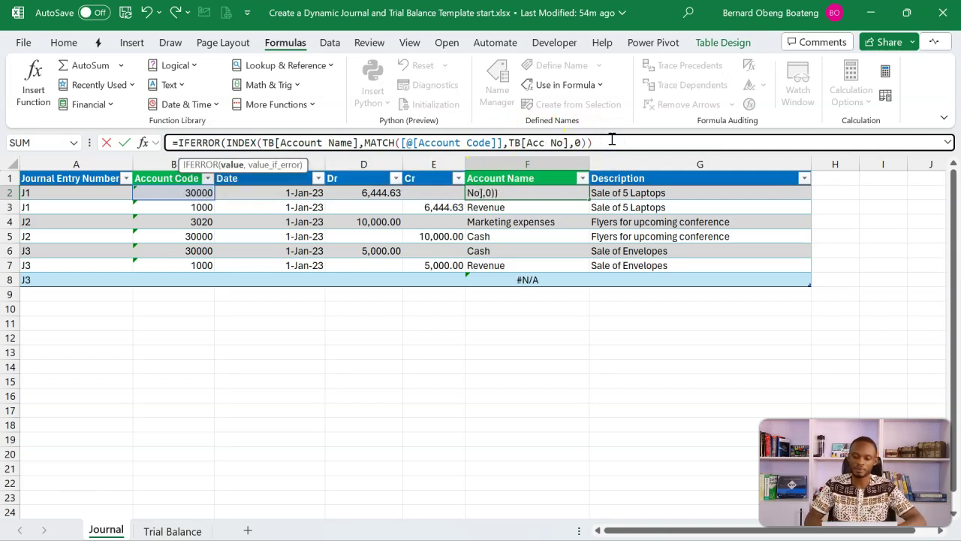
pyautogui.write(',""')
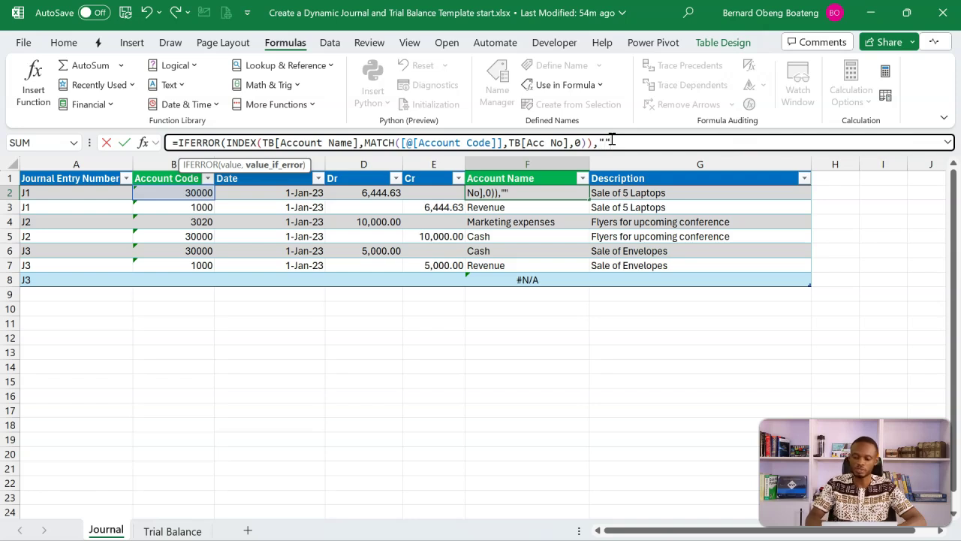
pyautogui.write(')')
pyautogui.press('Return')
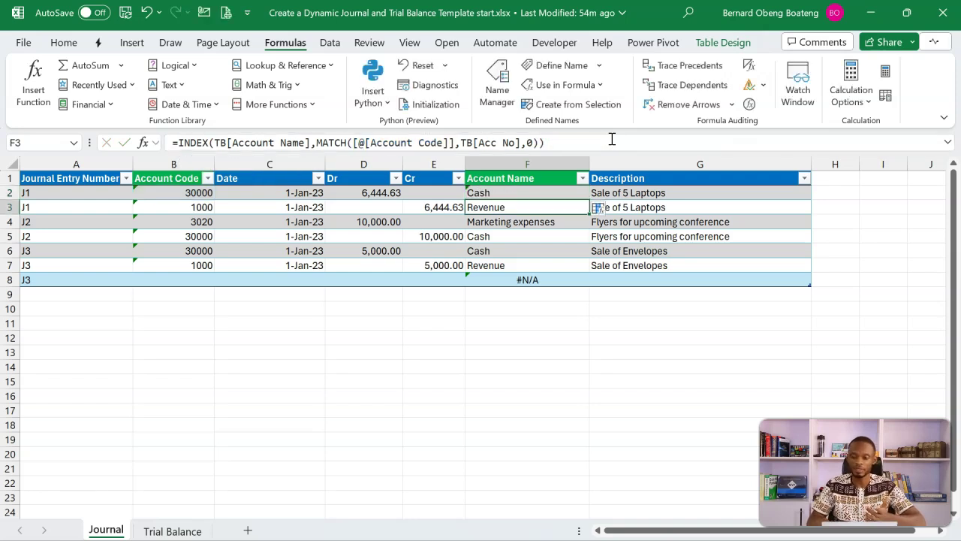
pyautogui.click(597, 209)
pyautogui.click(548, 283)
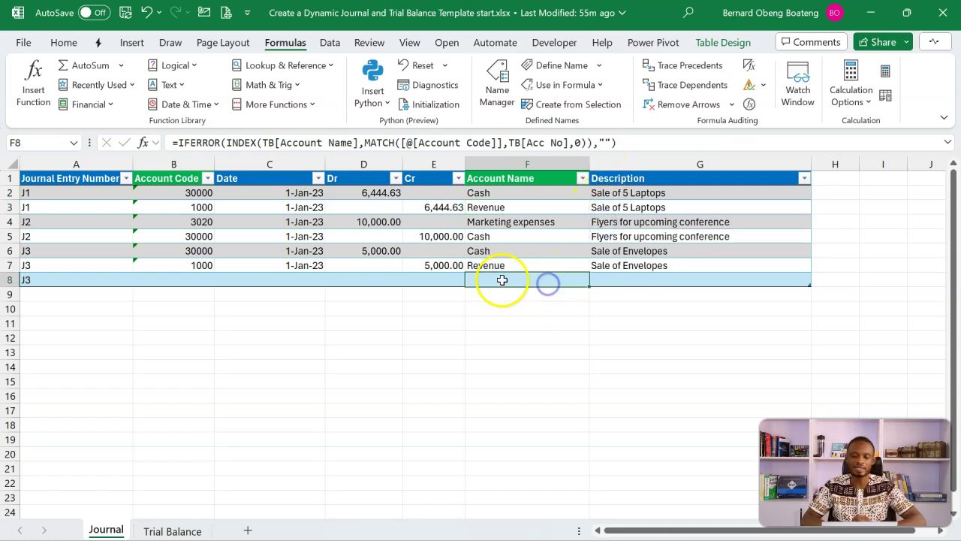
# Test the account name lookup by entering account code 30000 in B8, and clear the code again.
pyautogui.click(186, 282)
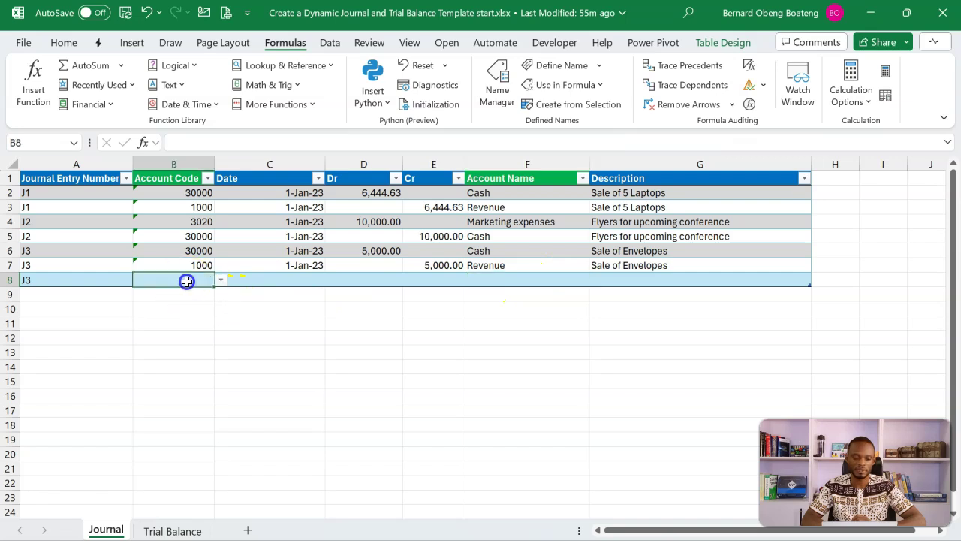
pyautogui.click(219, 280)
pyautogui.write('30000')
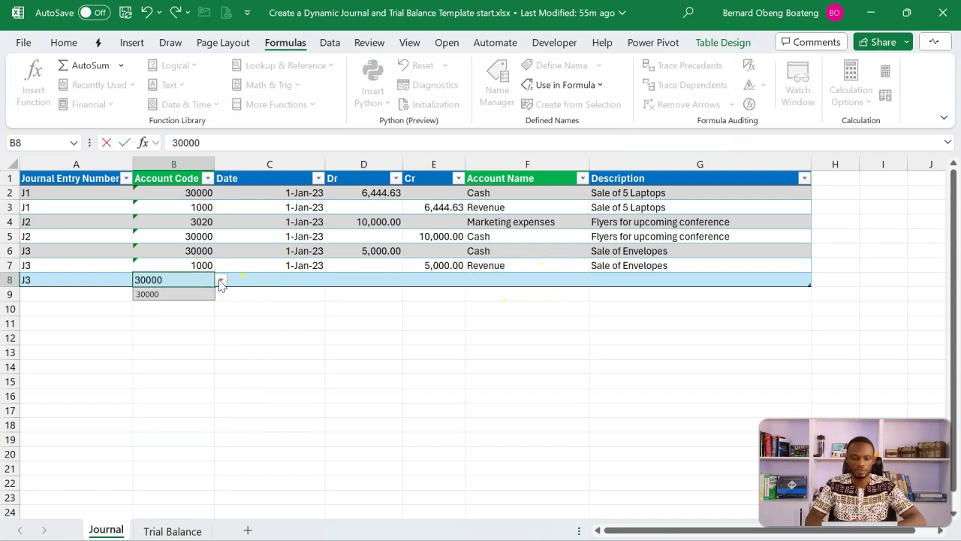
pyautogui.press('Return')
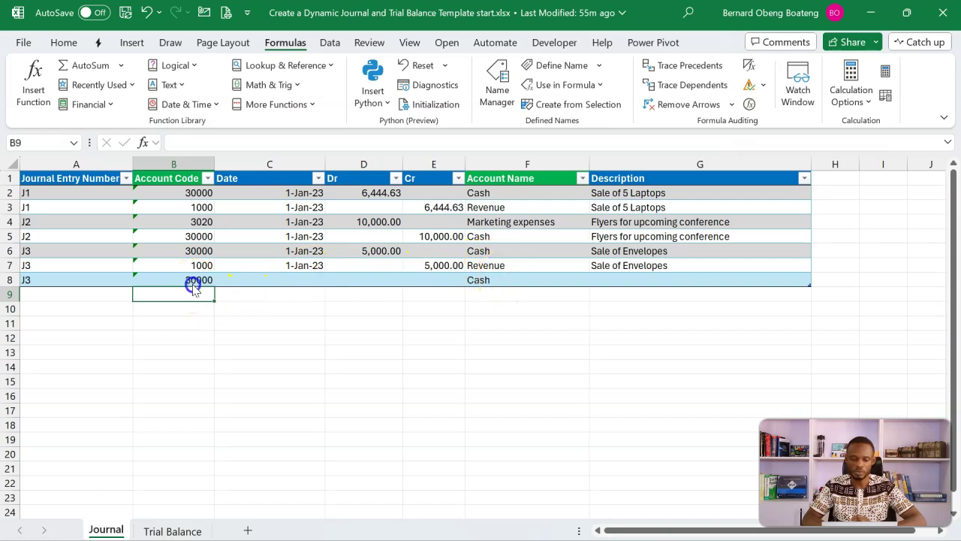
pyautogui.click(197, 282)
pyautogui.press('Delete')
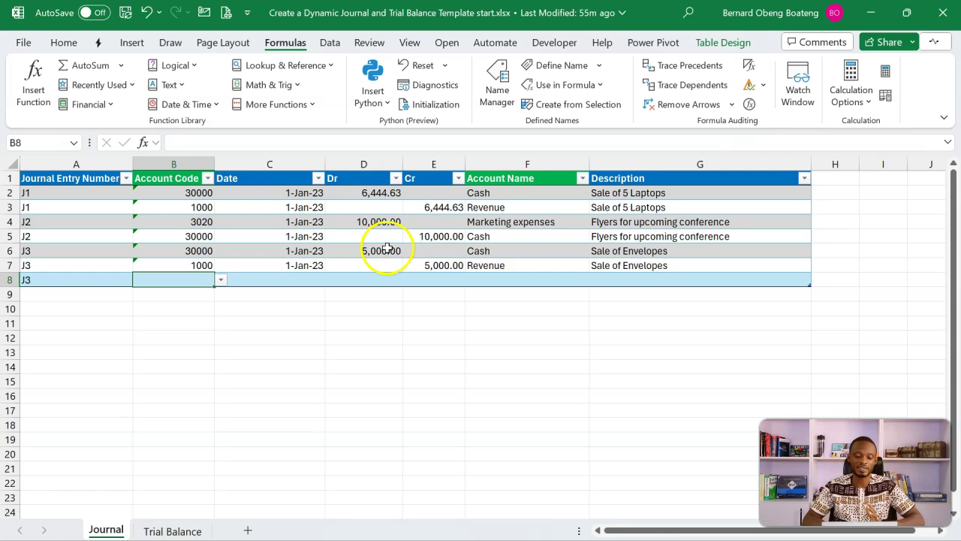
# Examine the Debit and Credit columns on the Trial Balance sheet, plus the Revenue row's beginning balance and Final TB formula.
pyautogui.click(171, 530)
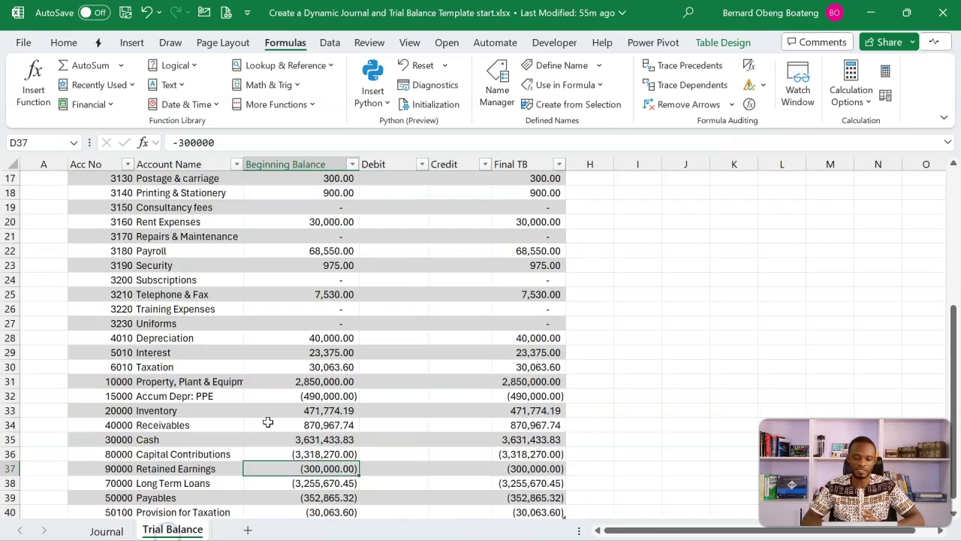
pyautogui.scroll(5, 367, 297)
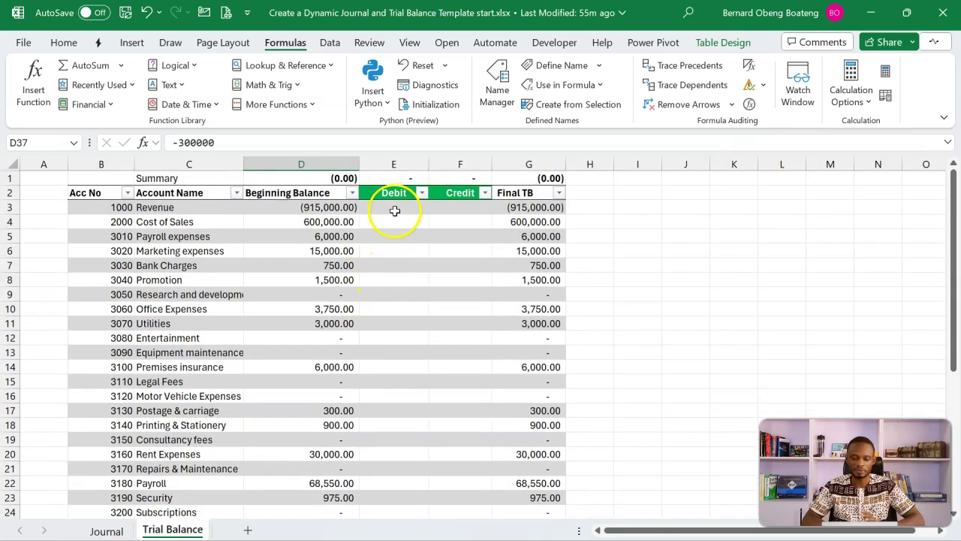
pyautogui.click(394, 209)
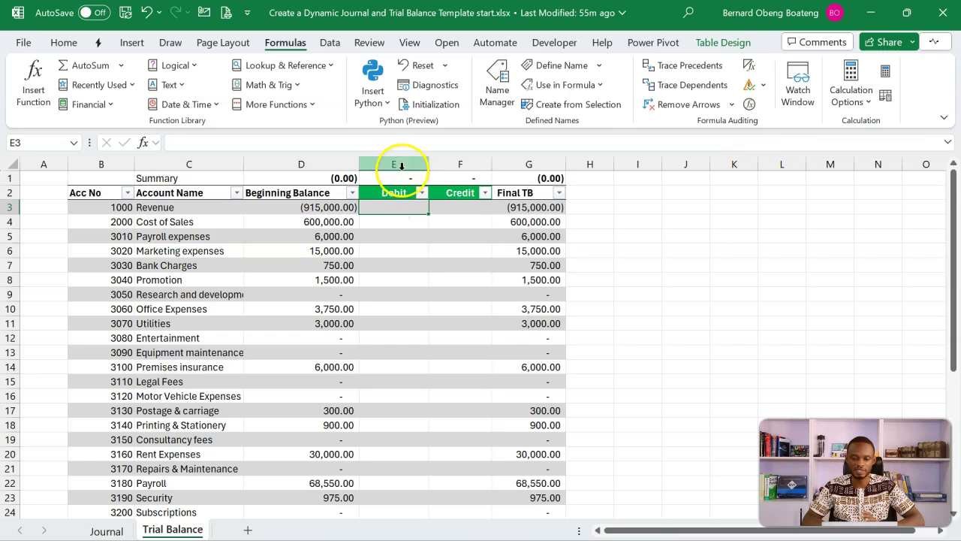
pyautogui.moveTo(404, 164); pyautogui.dragTo(446, 165)
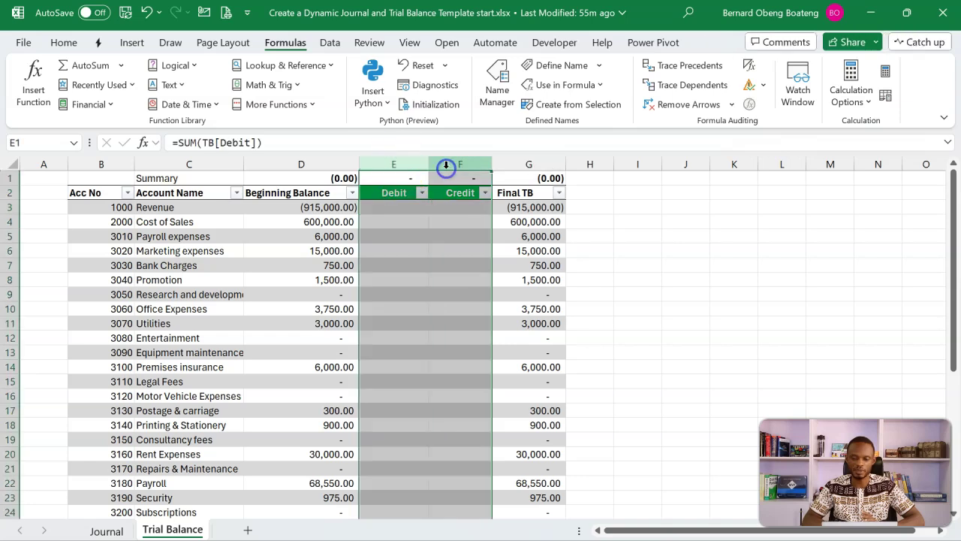
pyautogui.click(403, 209)
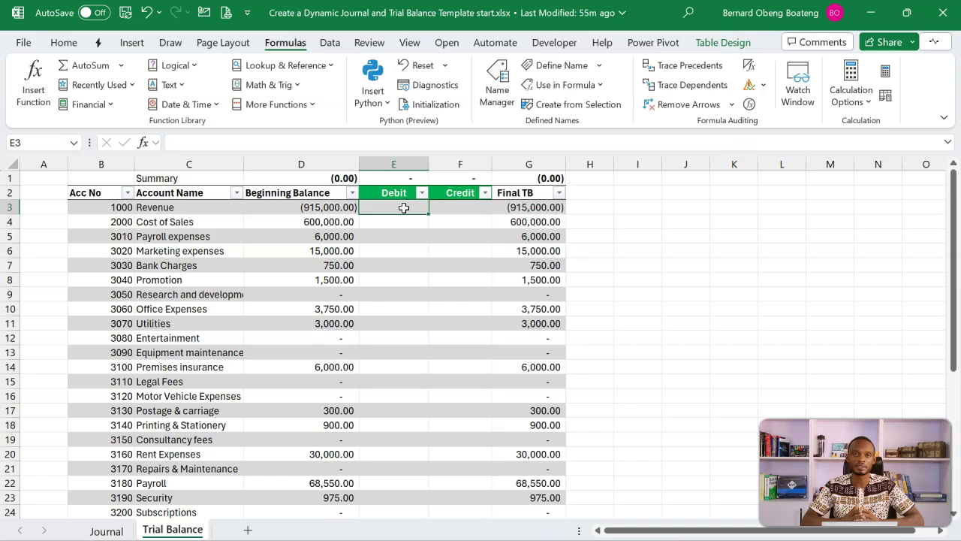
pyautogui.click(199, 208)
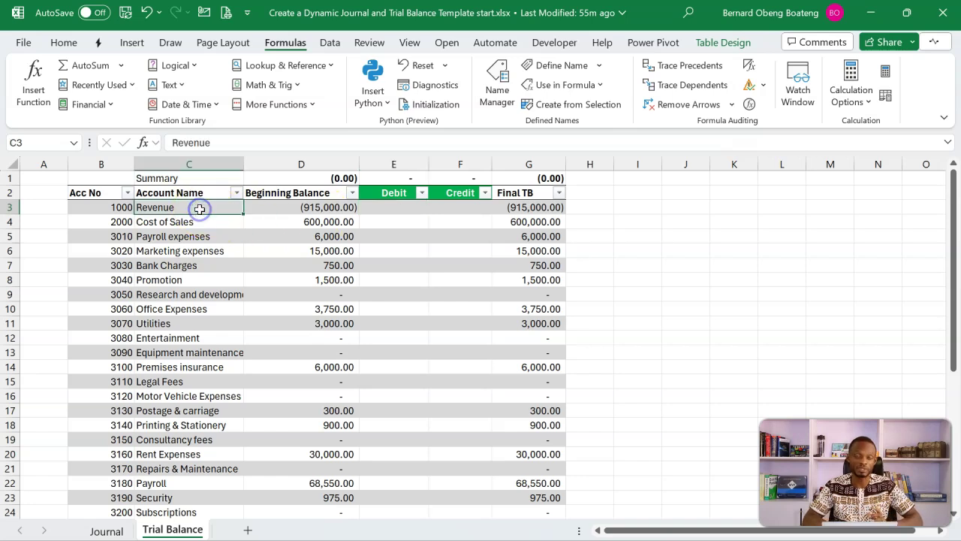
pyautogui.click(443, 213)
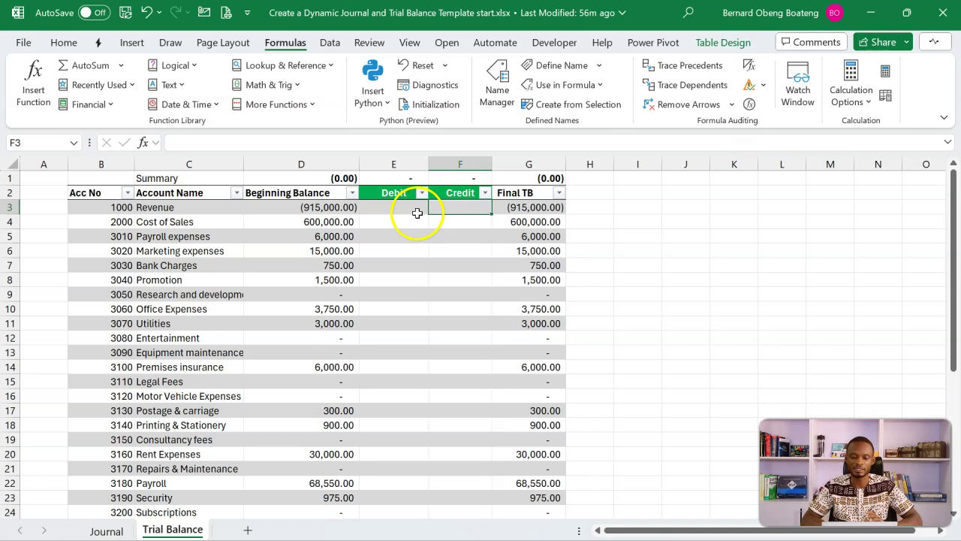
pyautogui.click(335, 210)
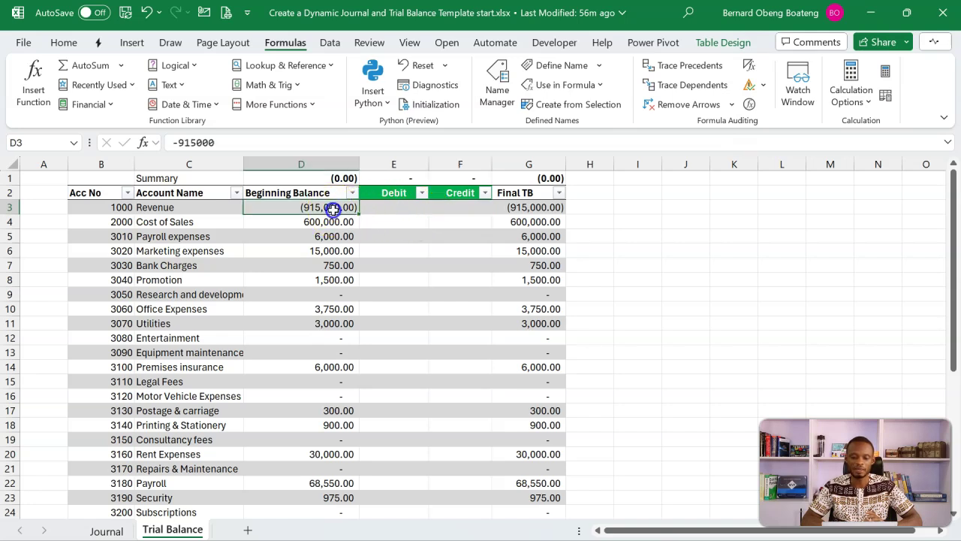
pyautogui.click(526, 204)
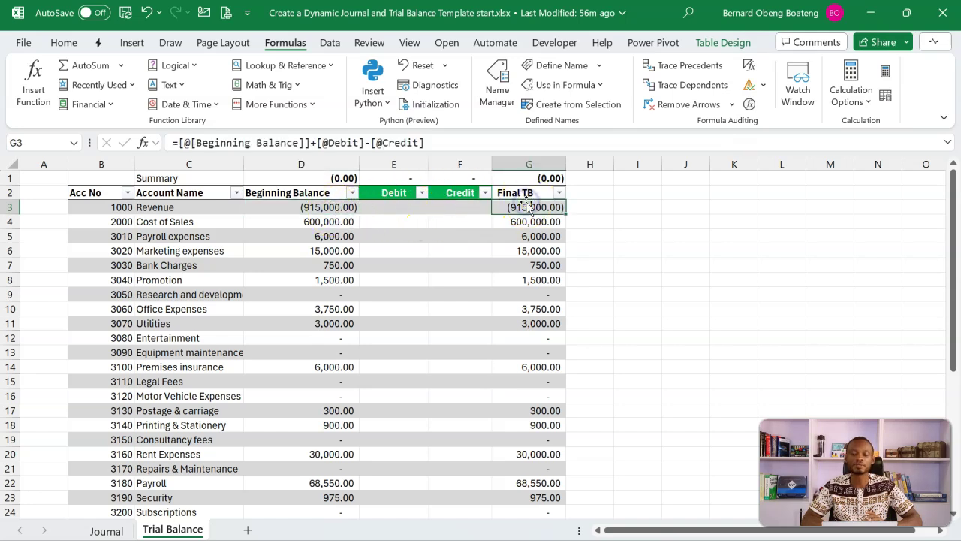
# Begin a SUMIFS formula in E3, the Revenue row of the trial balance's Debit column.
pyautogui.click(385, 208)
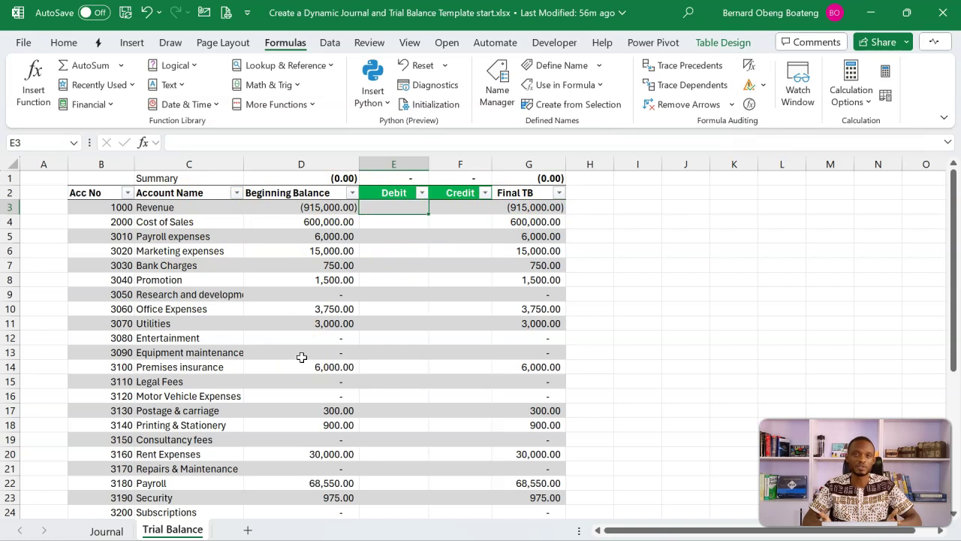
pyautogui.write('=sum')
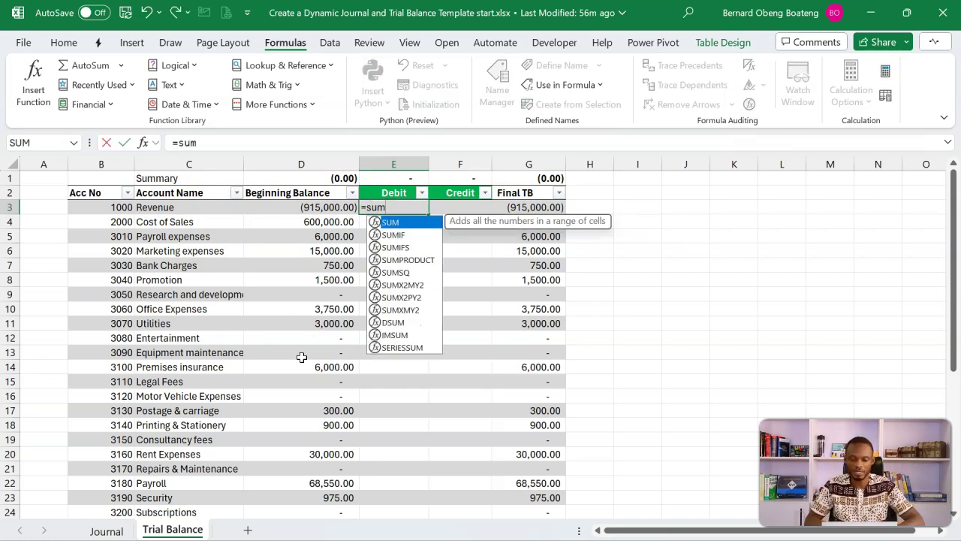
pyautogui.press('Down')
pyautogui.press('Down')
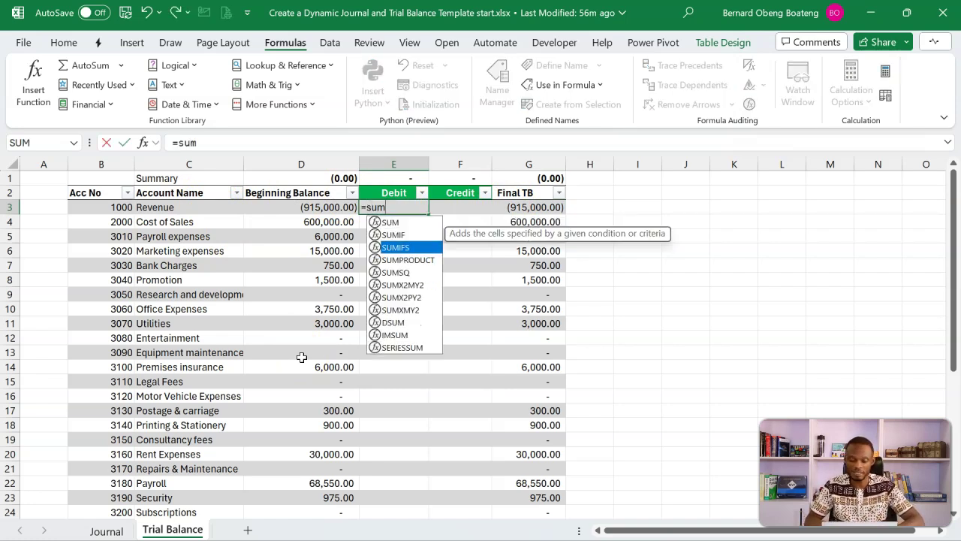
pyautogui.press('Tab')
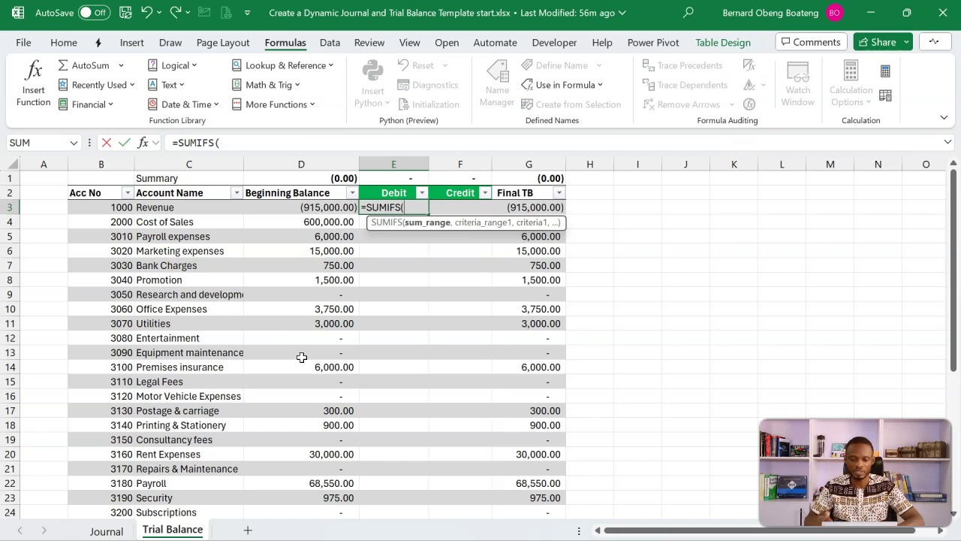
# Set the sum range of the SUMIFS formula in E3 to Journal[Dr].
pyautogui.write('jou')
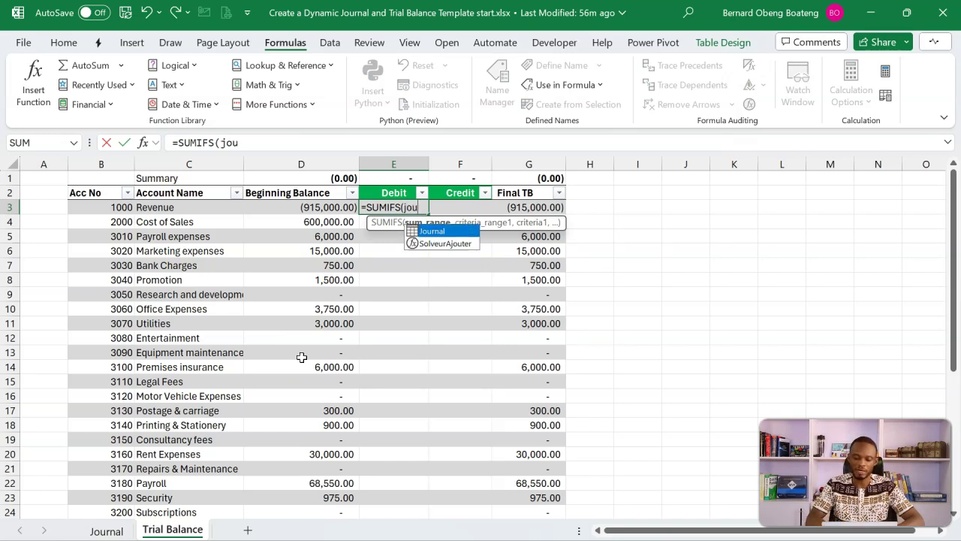
pyautogui.press('Tab')
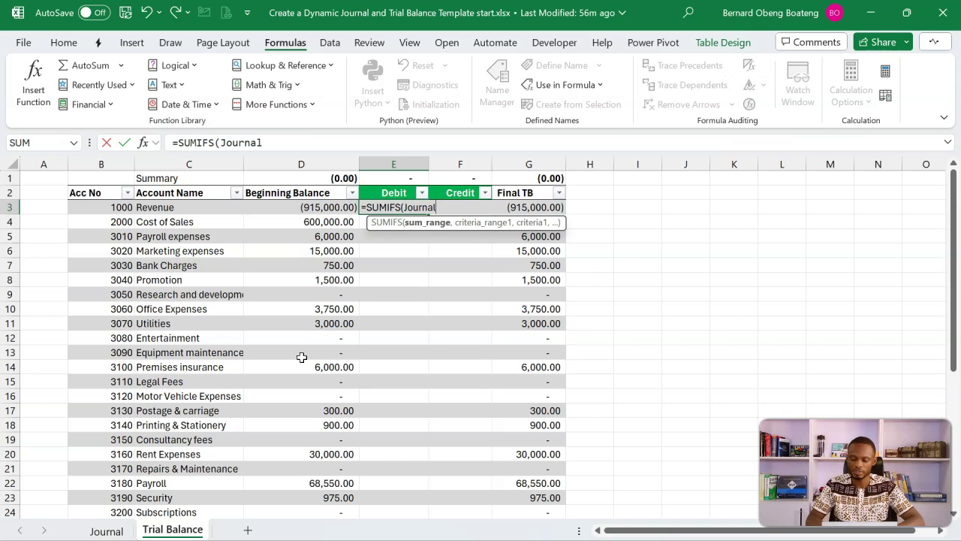
pyautogui.write('[')
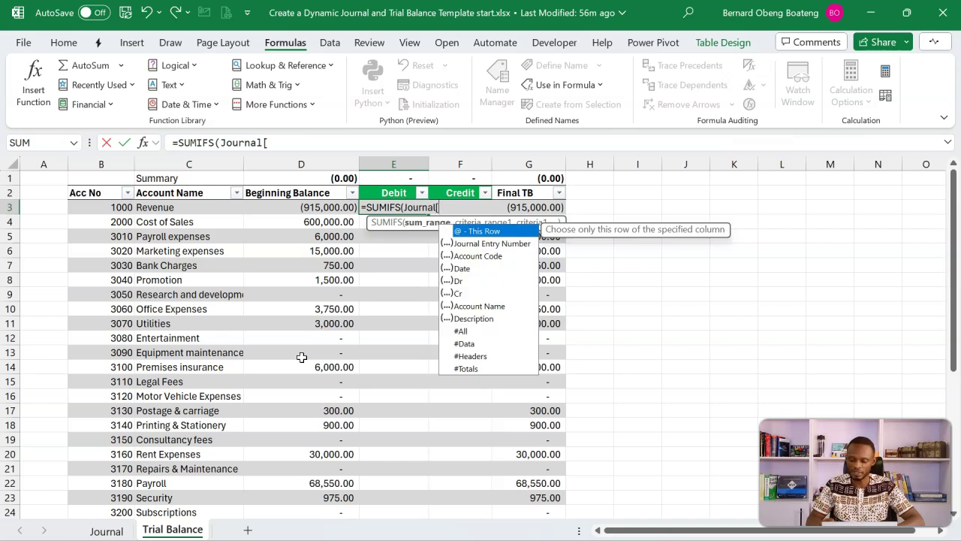
pyautogui.press('Down')
pyautogui.press('Down')
pyautogui.press('Down')
pyautogui.press('Down')
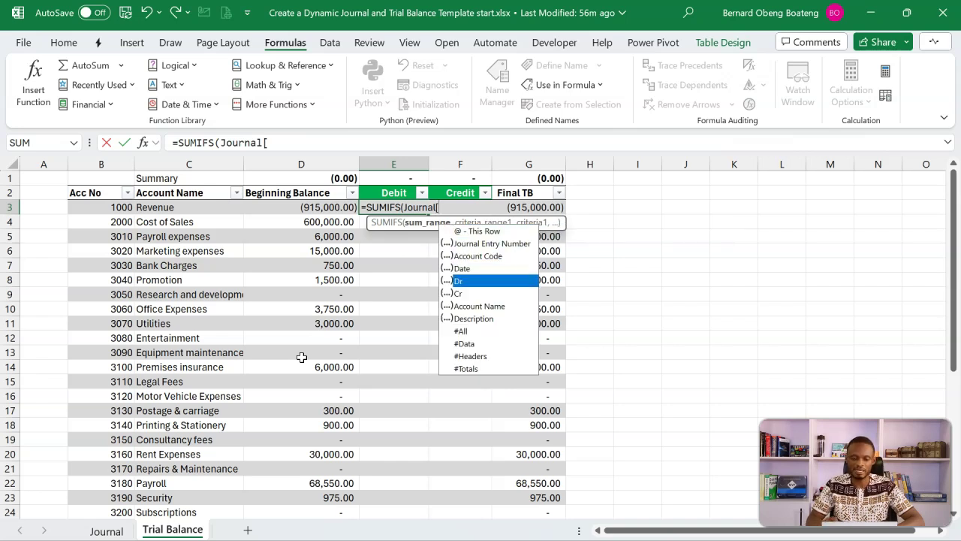
pyautogui.press('Tab')
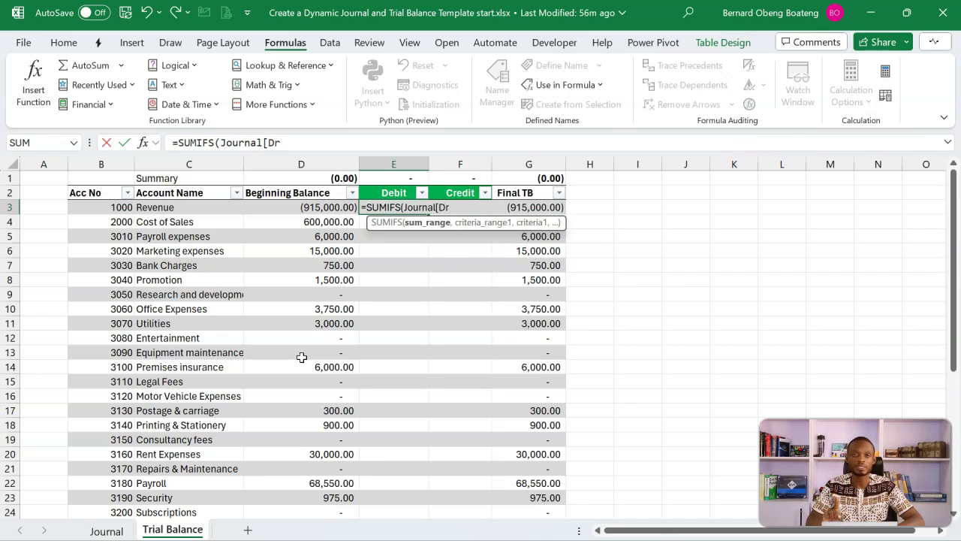
pyautogui.write(']')
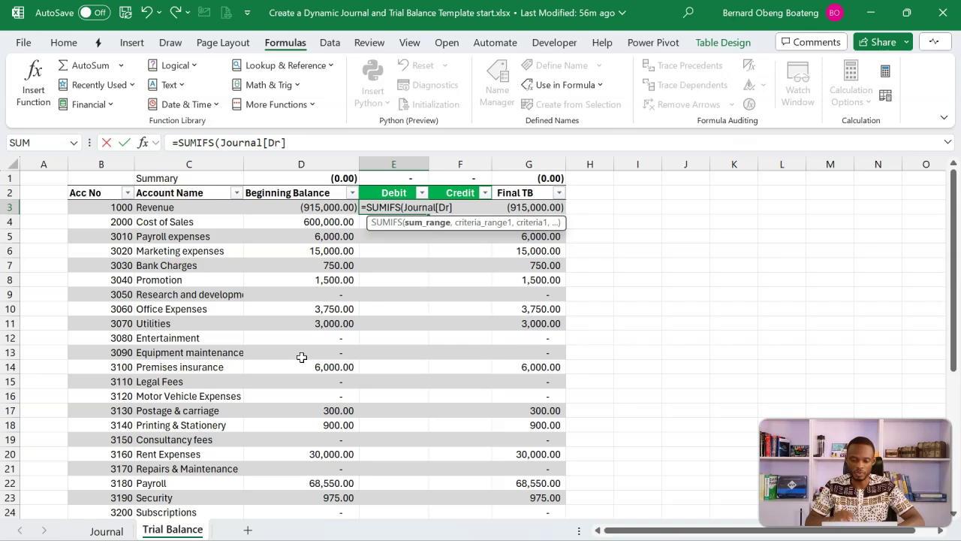
pyautogui.write(',')
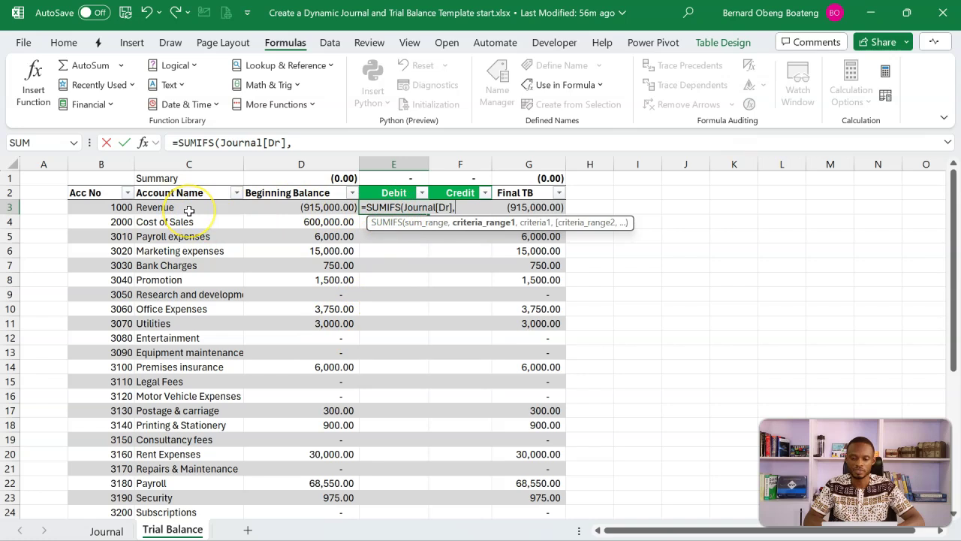
# Set the first criteria range of the E3 SUMIFS formula to Journal[Account Name].
pyautogui.write('Journal')
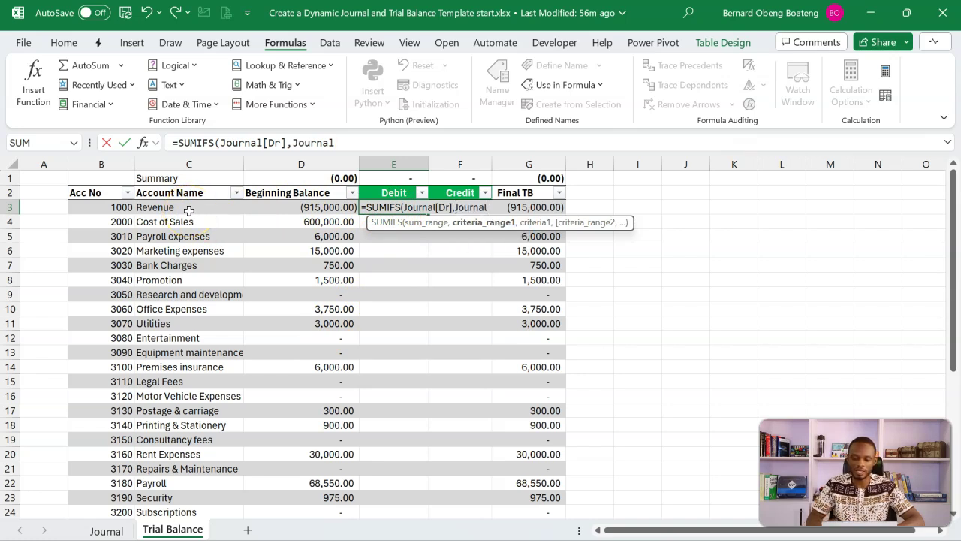
pyautogui.write('[')
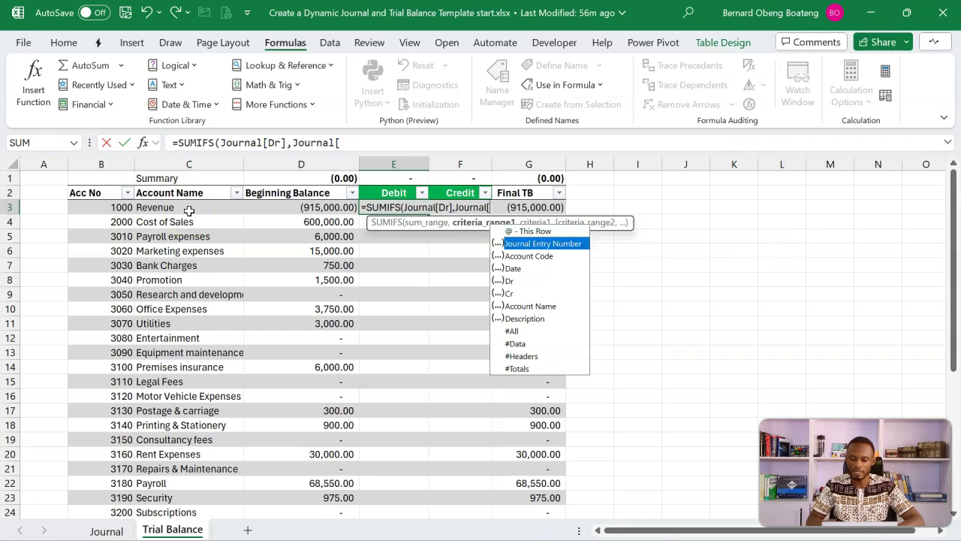
pyautogui.press('Down')
pyautogui.press('Down')
pyautogui.press('Down')
pyautogui.press('Down')
pyautogui.press('Down')
pyautogui.press('Tab')
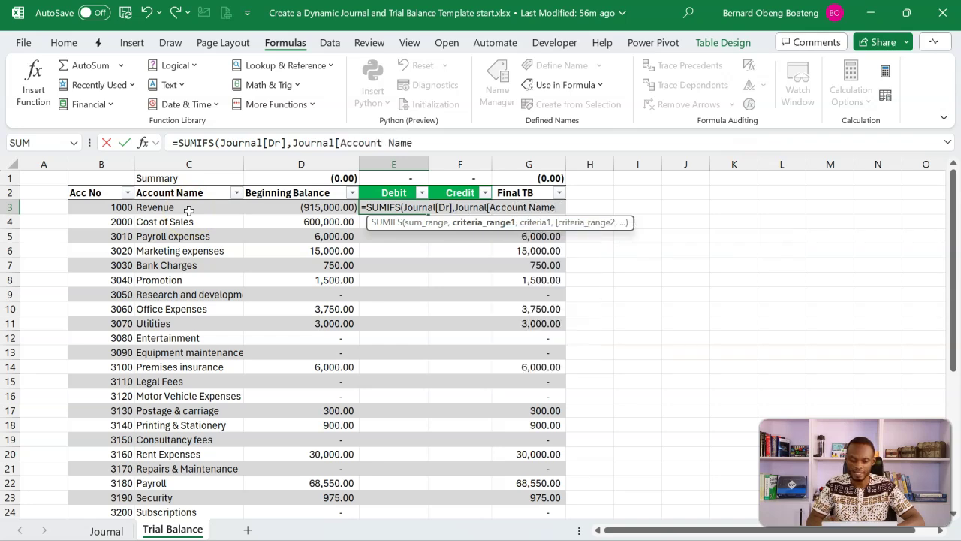
pyautogui.write(']')
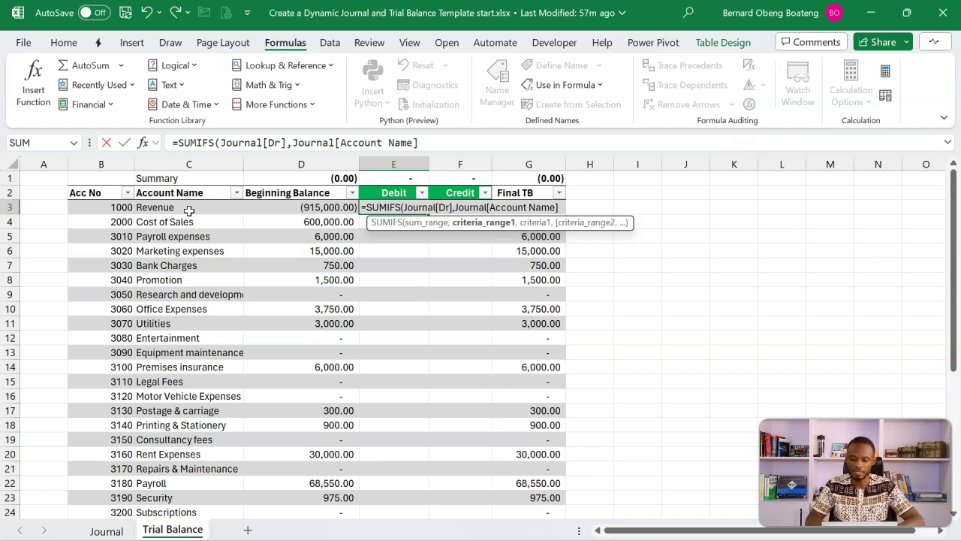
pyautogui.write(',')
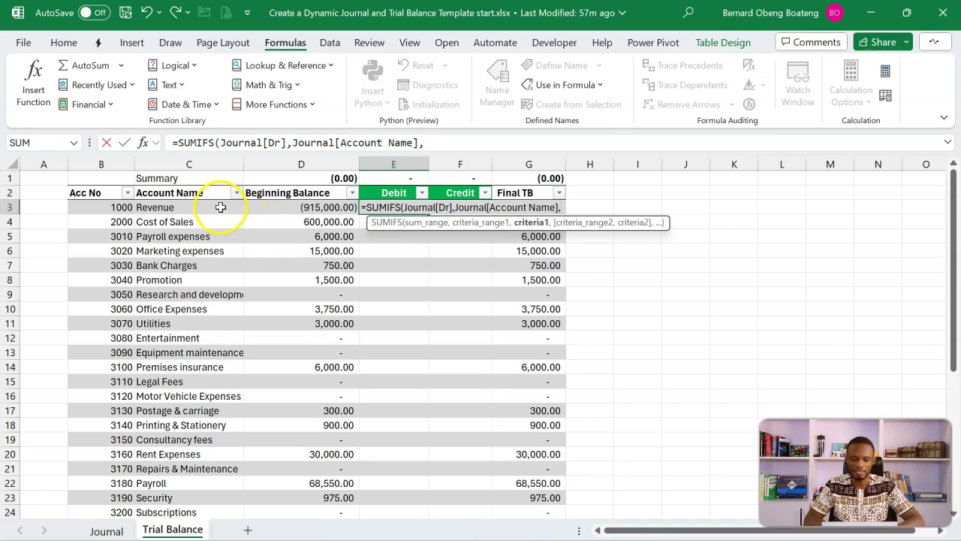
# Complete the E3 SUMIFS with the row's own Account Name as criterion, and apply the formula to the whole Debit column.
pyautogui.click(221, 207)
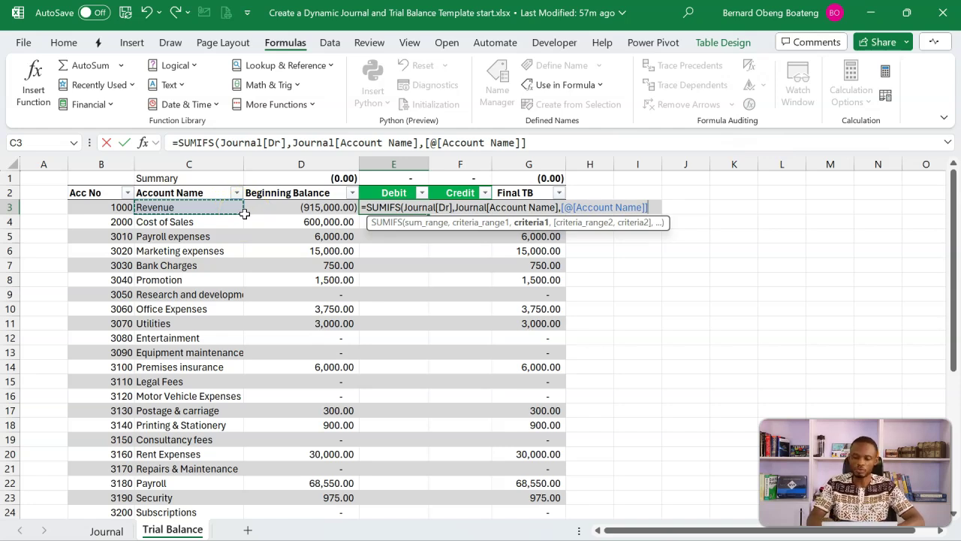
pyautogui.write(')')
pyautogui.press('Return')
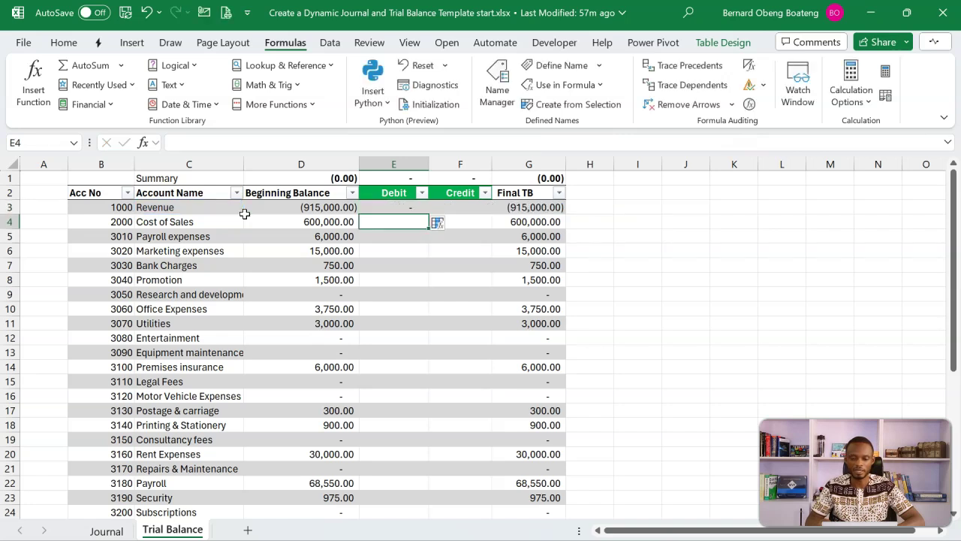
pyautogui.click(439, 236)
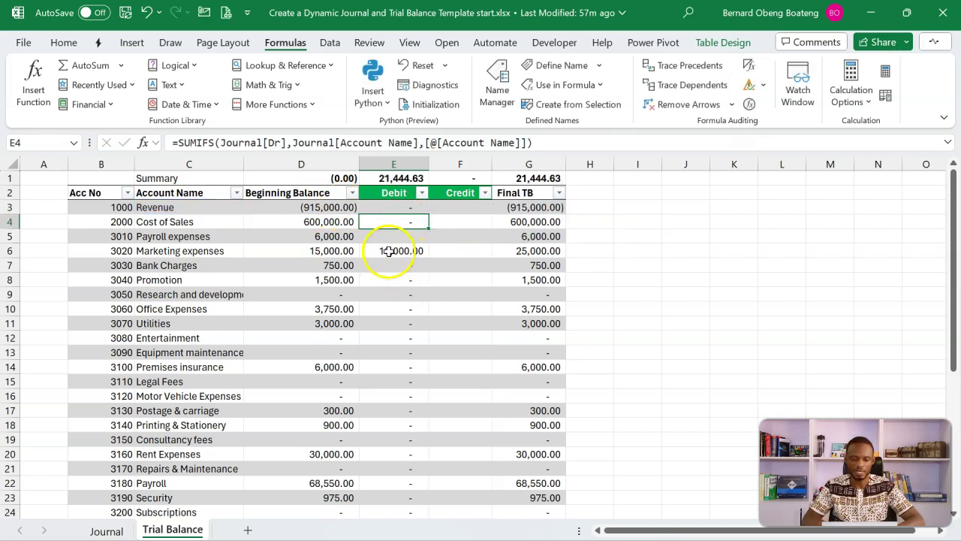
pyautogui.click(405, 251)
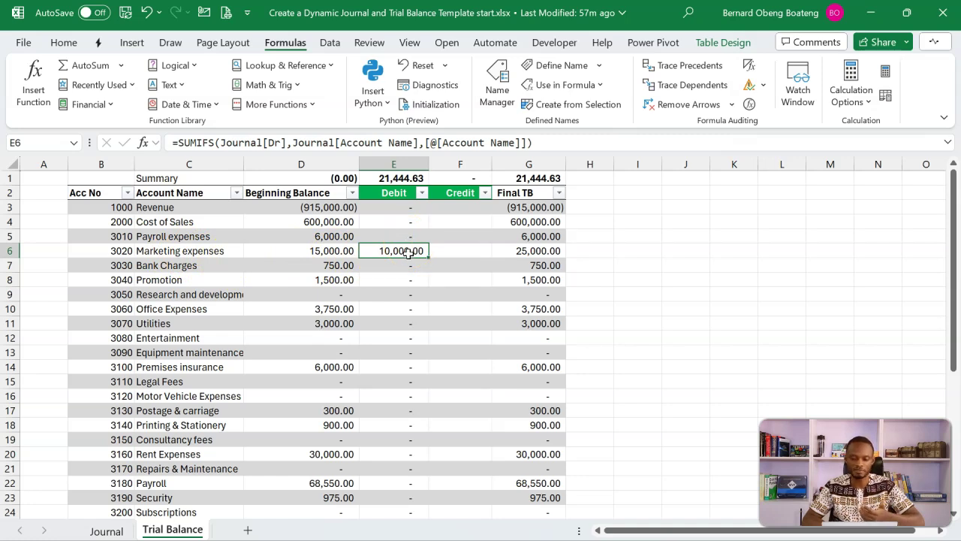
# Copy the SUMIFS formula from E3 into F3, the Revenue row of the Credit column.
pyautogui.click(412, 210)
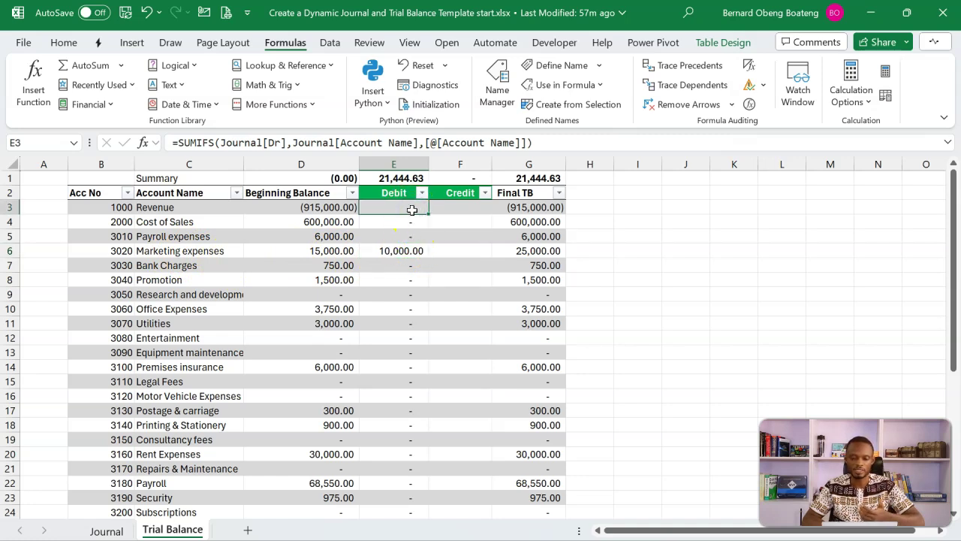
pyautogui.hotkey('ctrl', 'c')
pyautogui.click(442, 209)
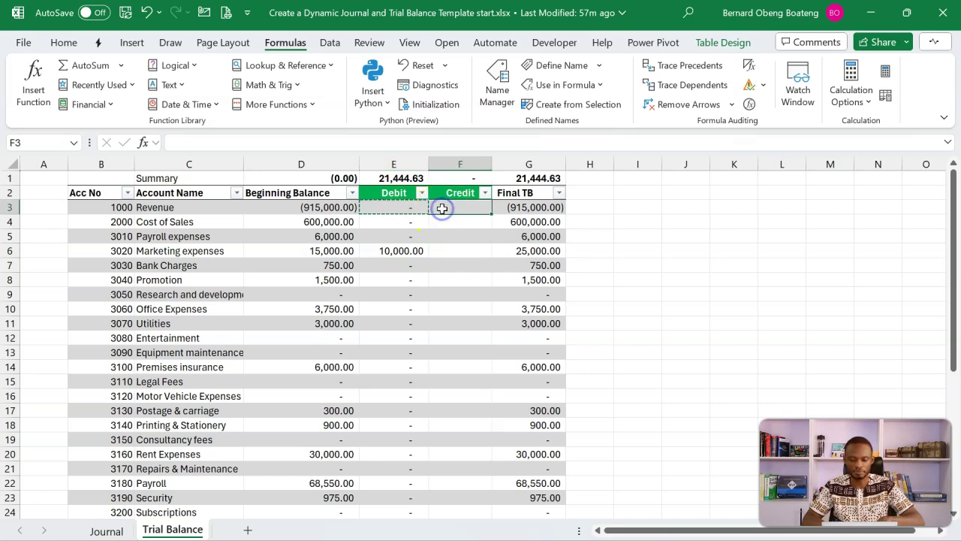
pyautogui.hotkey('ctrl', 'v')
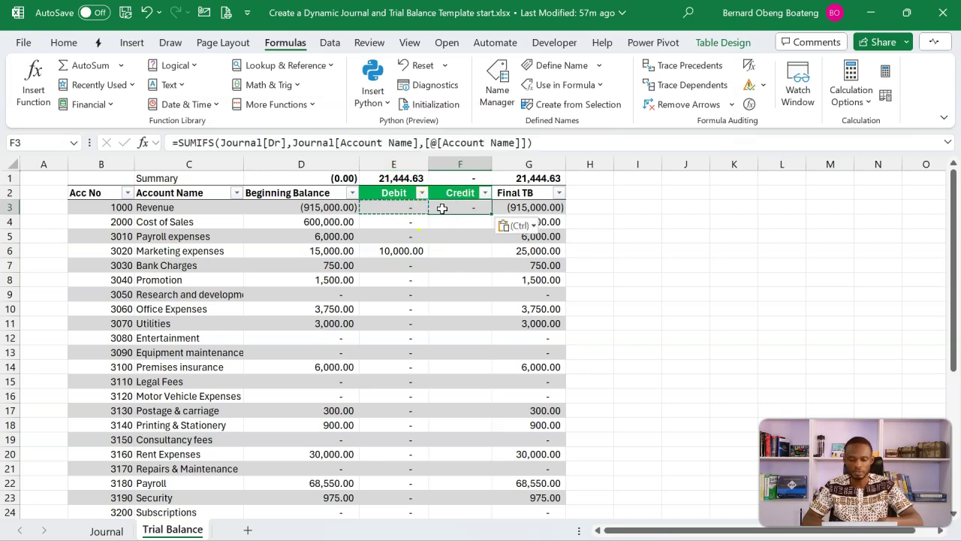
# Change the F3 formula's sum range to Journal[Cr], and apply it to the whole Credit column.
pyautogui.doubleClick(442, 208)
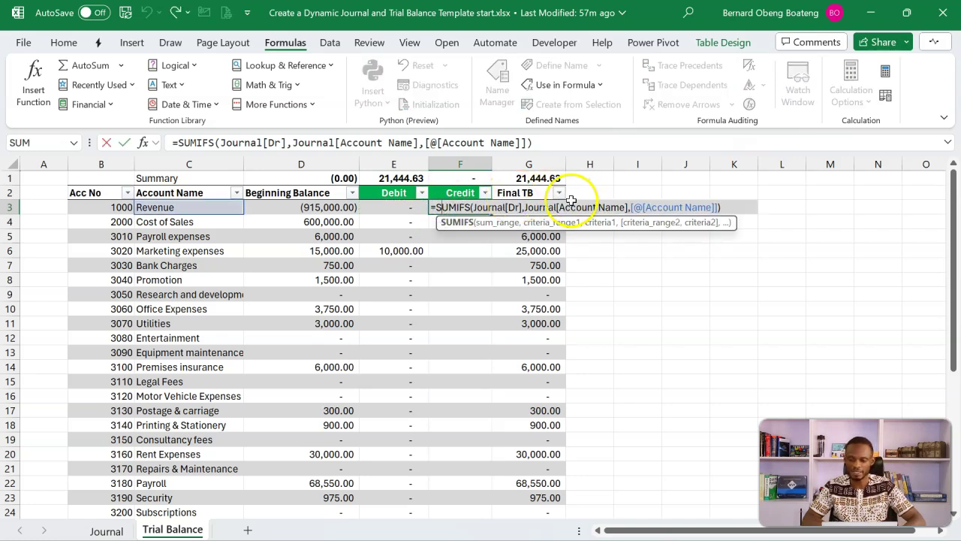
pyautogui.click(515, 207)
pyautogui.press('BackSpace')
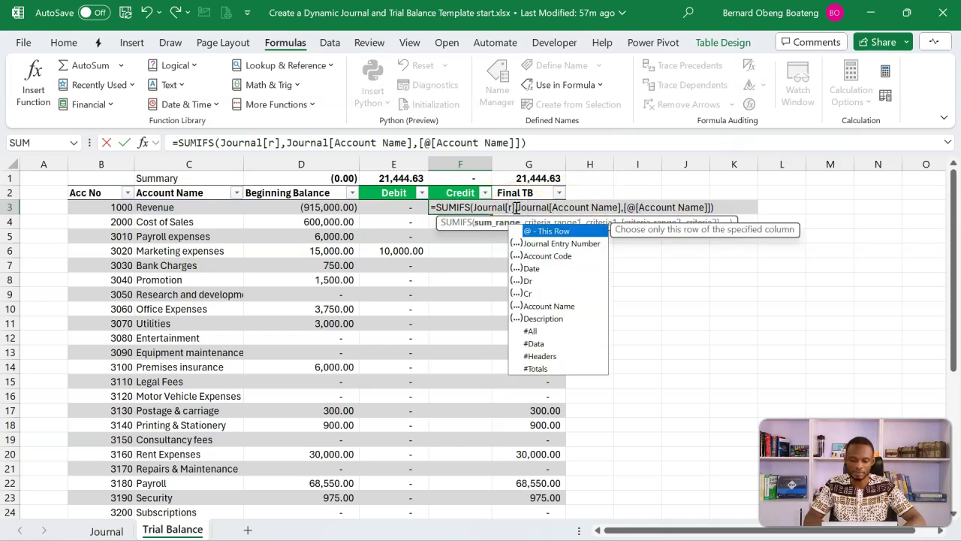
pyautogui.write('C')
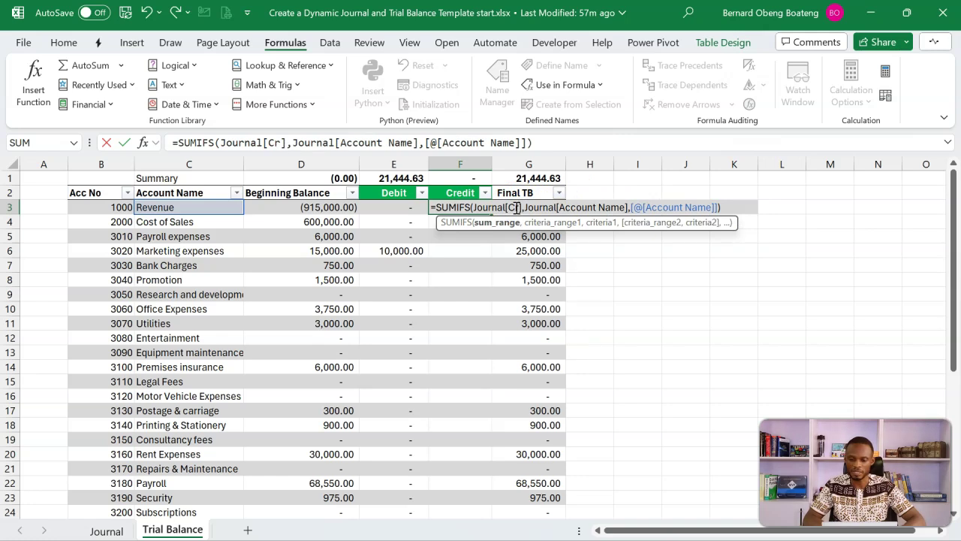
pyautogui.press('Return')
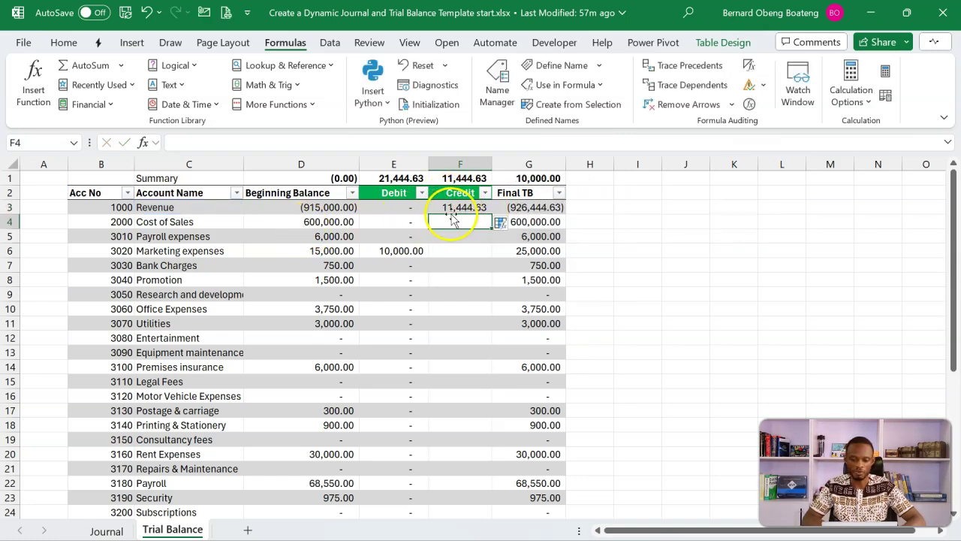
pyautogui.click(500, 225)
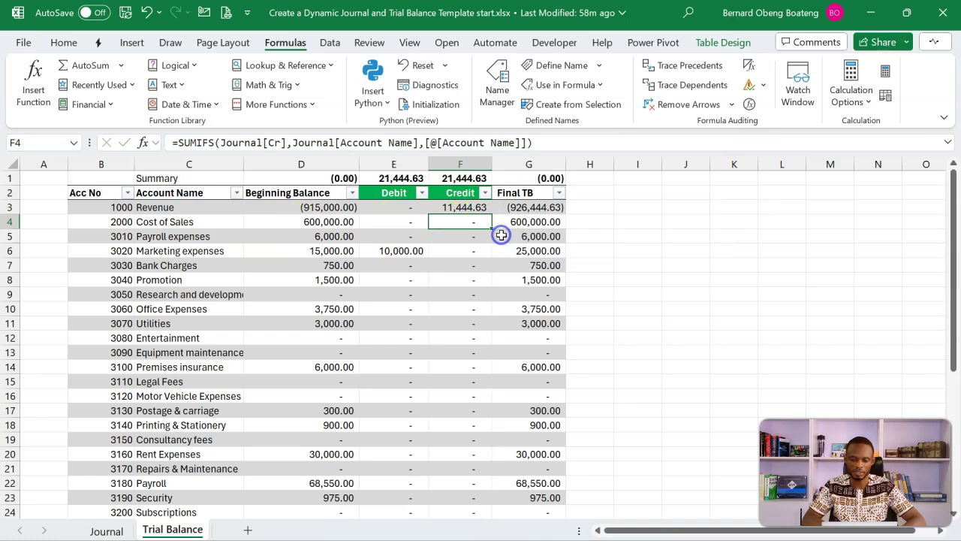
# Examine the Cash row's debit and credit amounts and the Final TB formula in the Revenue row.
pyautogui.scroll(-5, 443, 298)
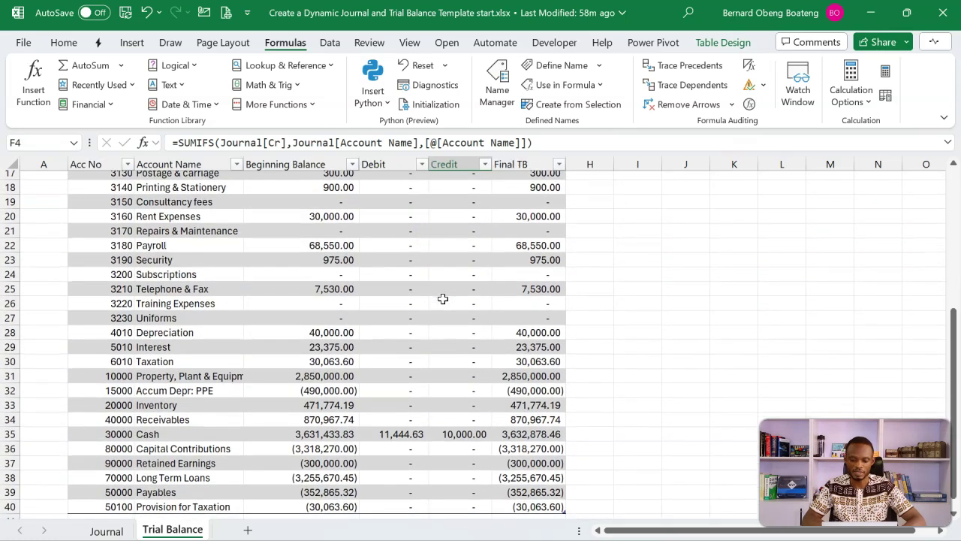
pyautogui.click(403, 434)
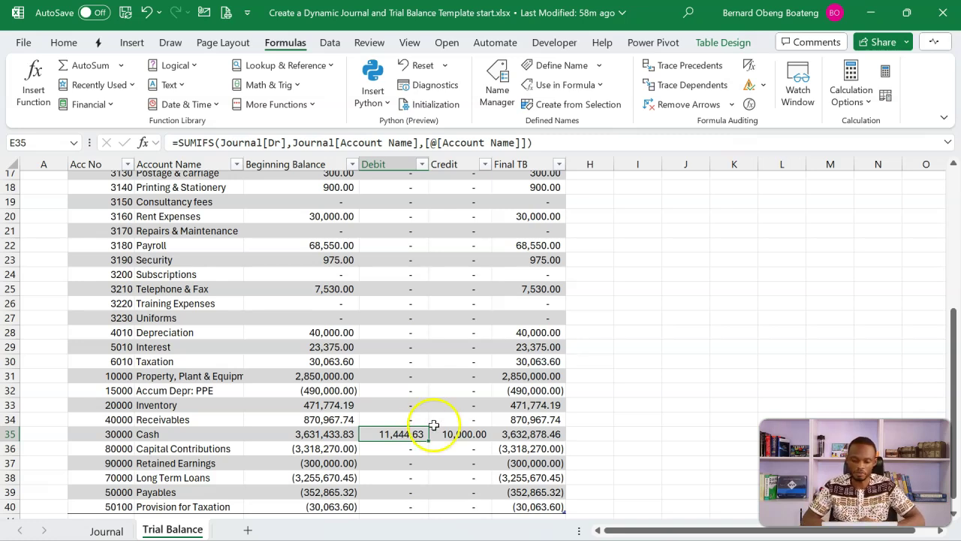
pyautogui.scroll(1, 447, 420)
pyautogui.scroll(5, 447, 419)
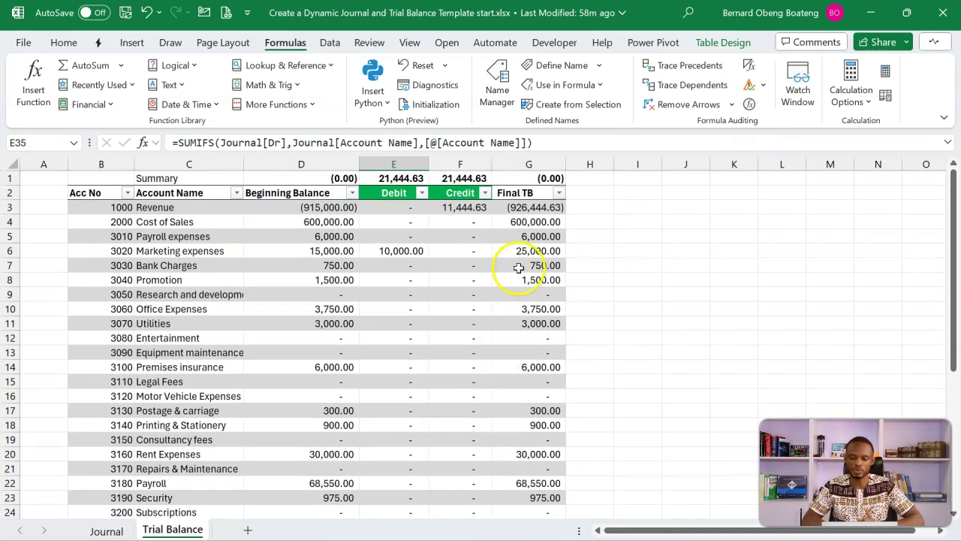
pyautogui.doubleClick(521, 209)
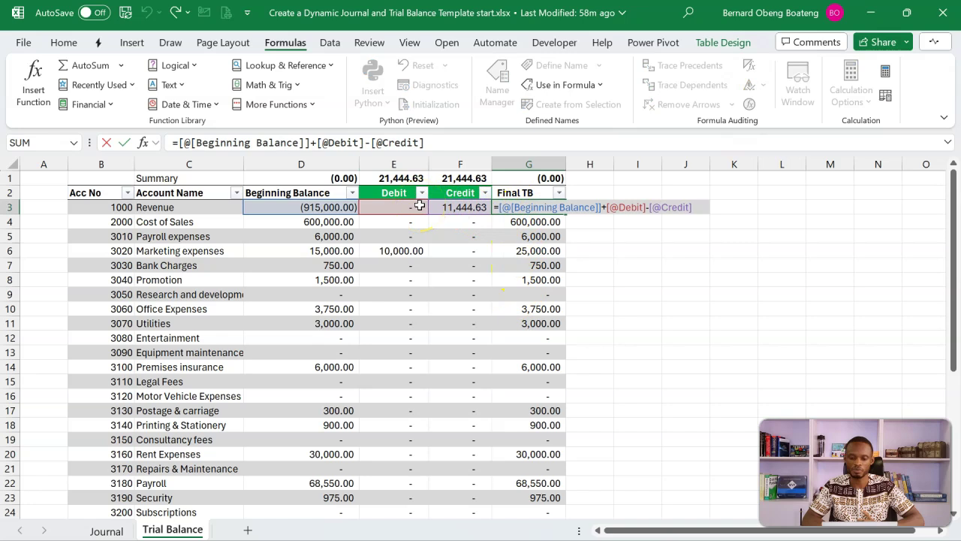
pyautogui.hotkey('ctrl', 'Return')
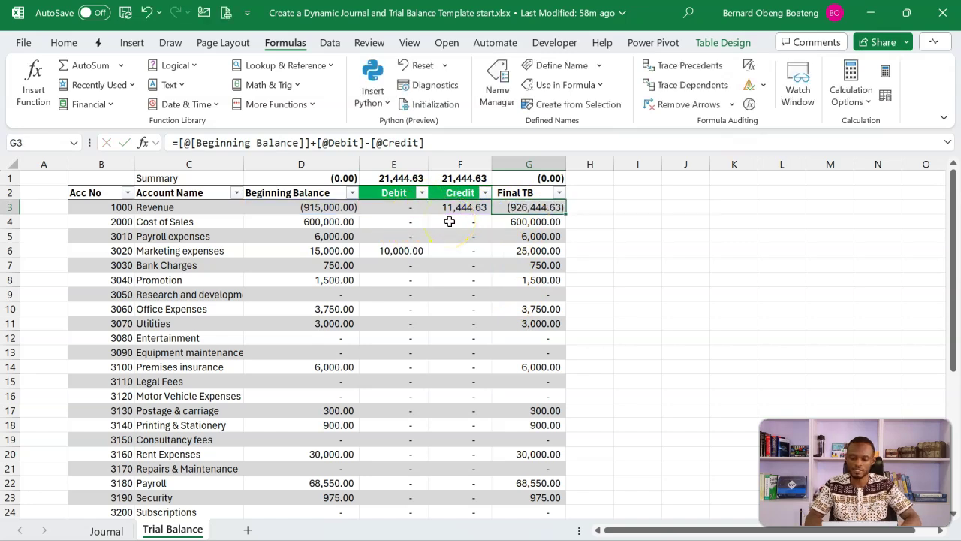
# Re-enter the Final TB formula in G3 as the row's Beginning Balance plus Debit minus Credit.
pyautogui.write('=')
pyautogui.click(354, 208)
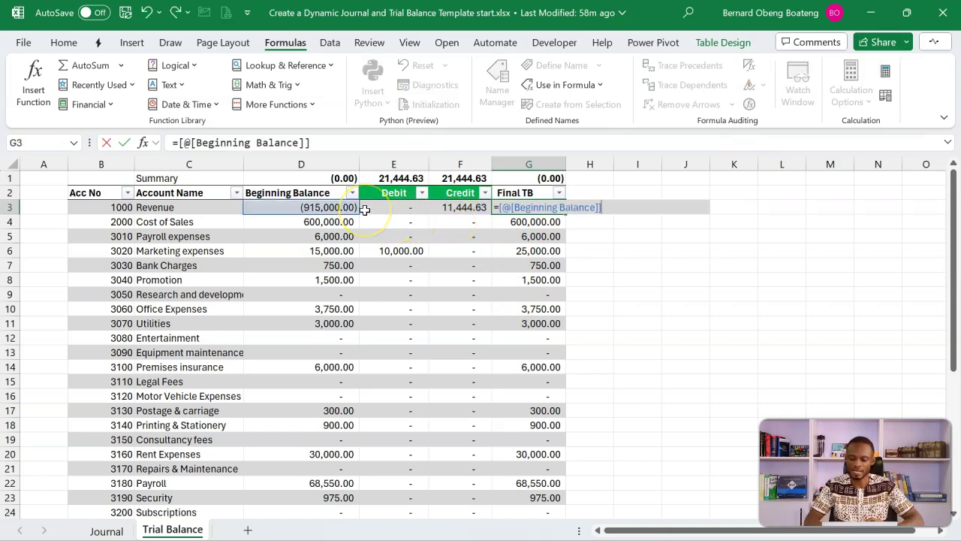
pyautogui.click(381, 208)
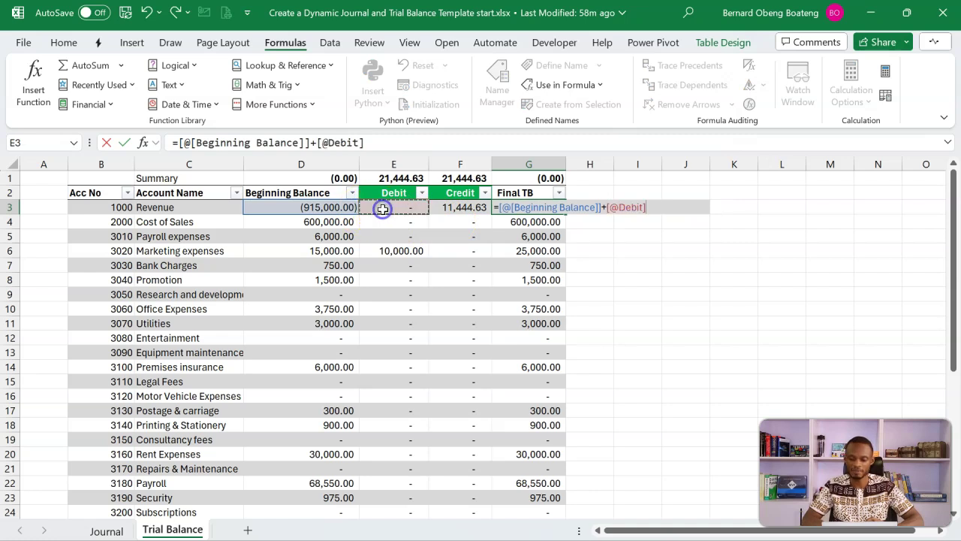
pyautogui.write('-')
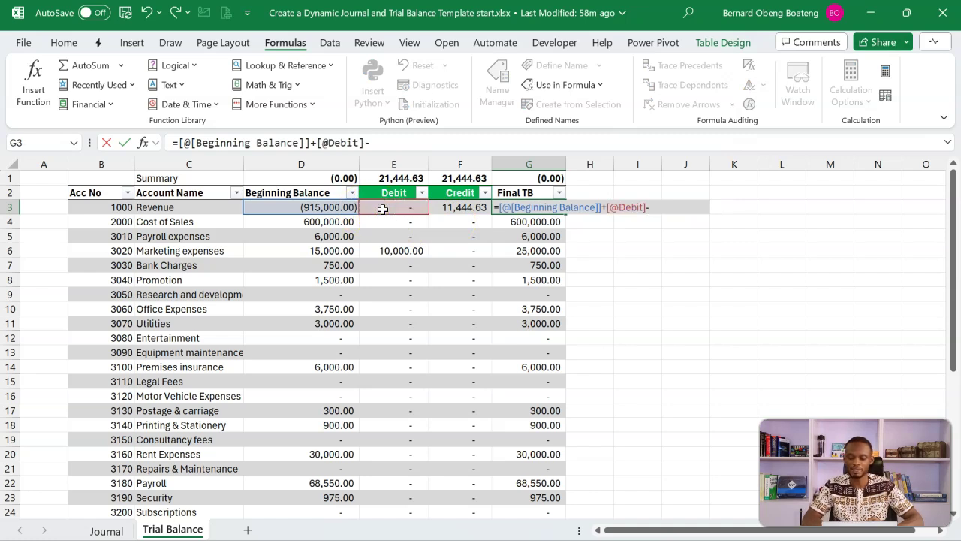
pyautogui.click(448, 208)
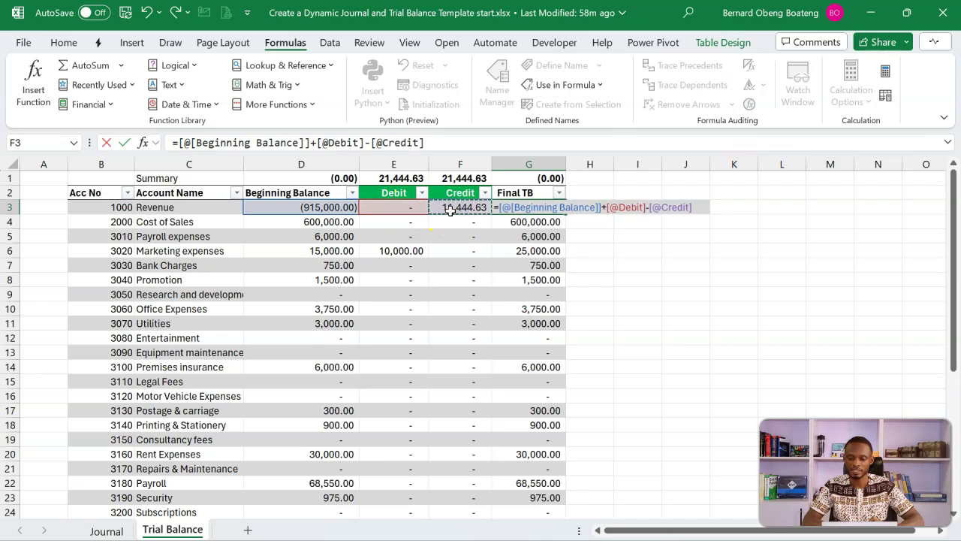
pyautogui.press('Return')
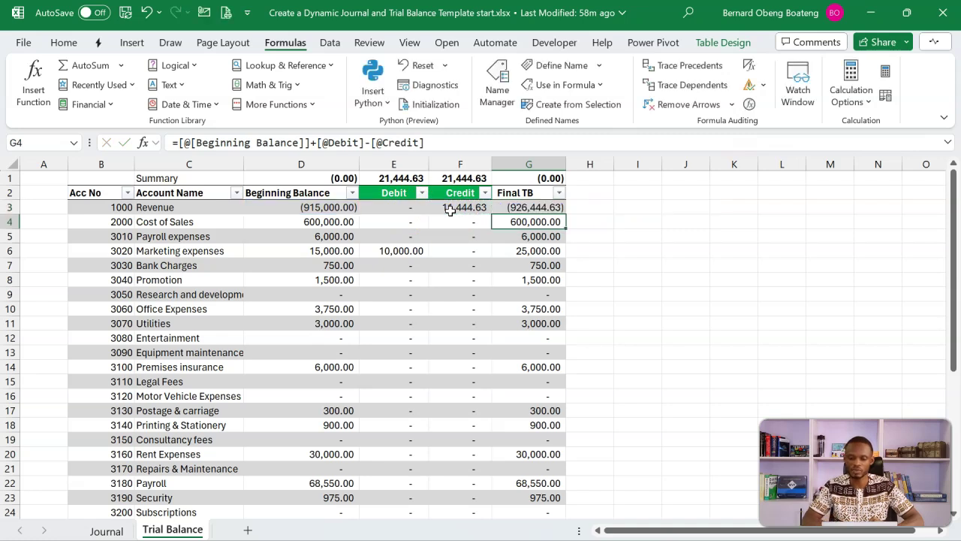
pyautogui.click(505, 208)
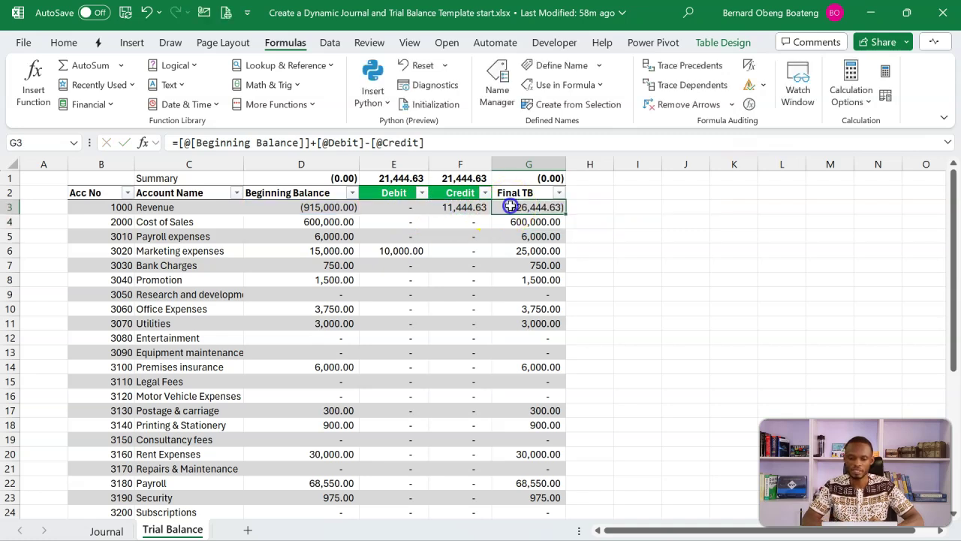
# Fill the G3 Final TB formula down through the last account row of the column.
pyautogui.doubleClick(559, 217)
pyautogui.scroll(-6, 541, 311)
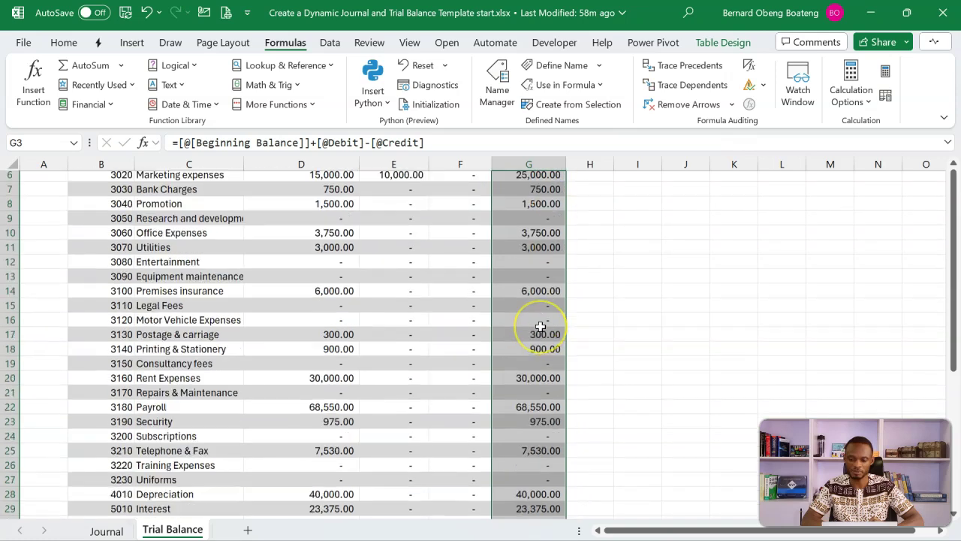
pyautogui.scroll(6, 541, 326)
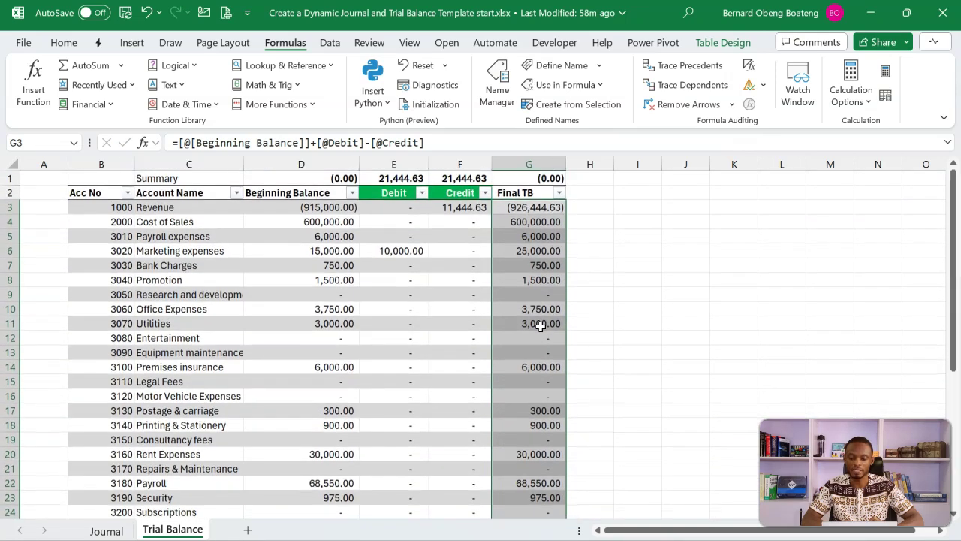
# On the Journal sheet, set row 8's journal entry number to J4 and its account code to 30000.
pyautogui.hotkey('ctrl', 'pageup')
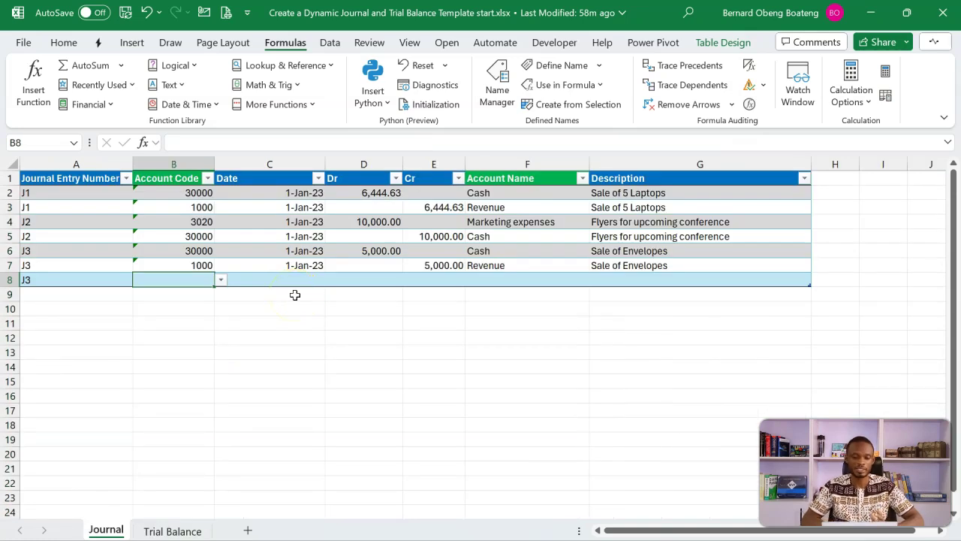
pyautogui.click(67, 281)
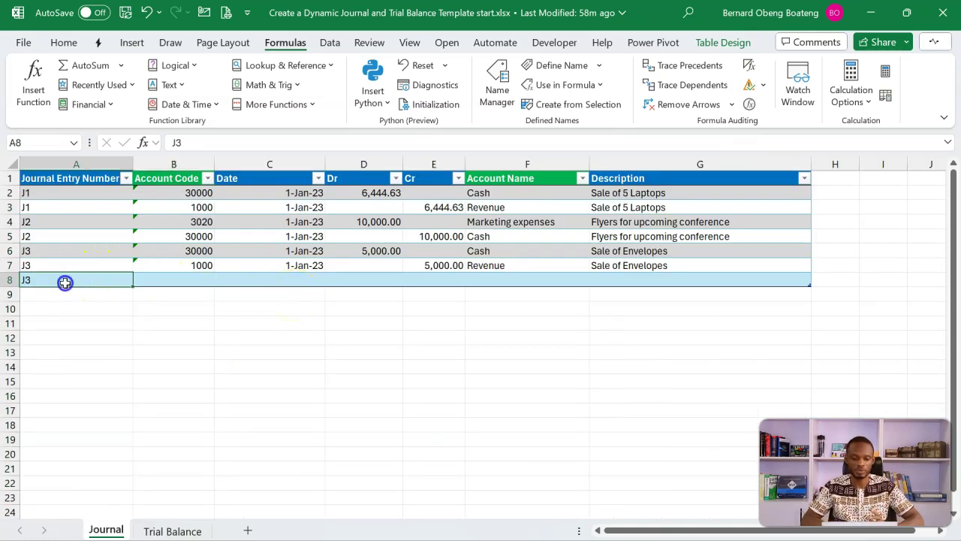
pyautogui.write('J4')
pyautogui.press('Tab')
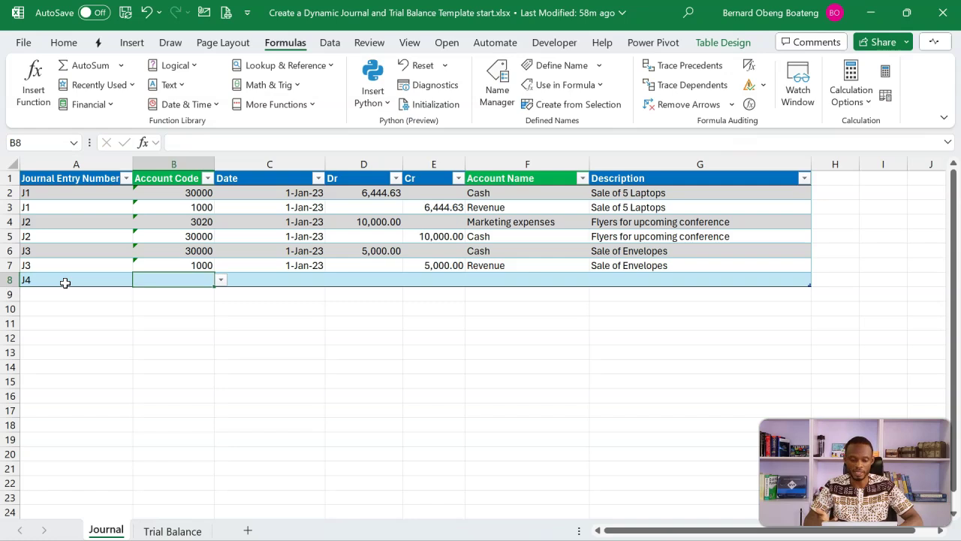
pyautogui.write('30000')
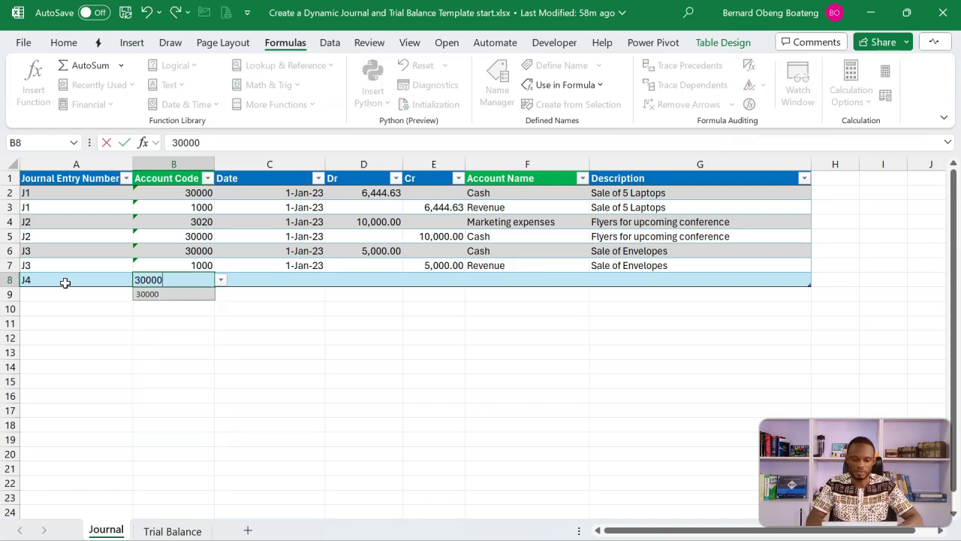
pyautogui.press('Return')
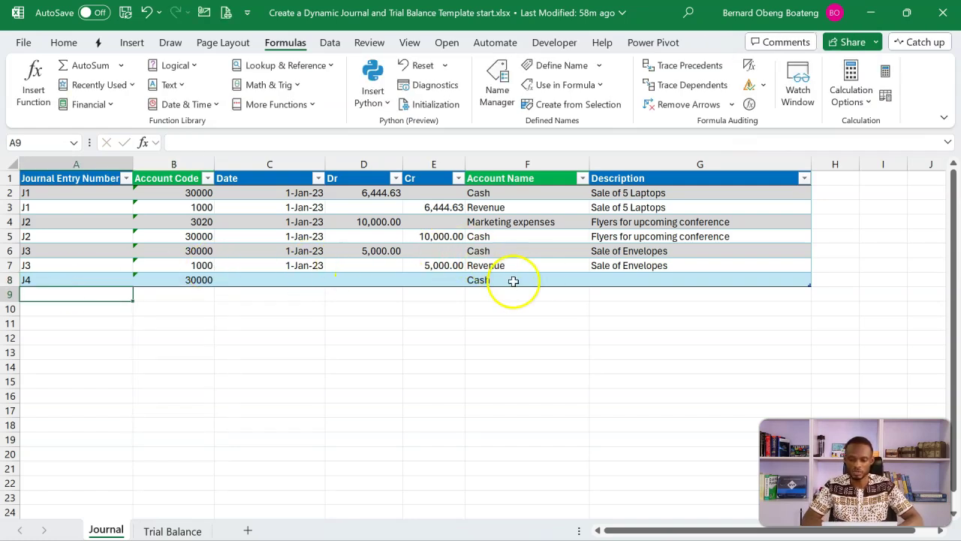
# Copy the 1-Jan-23 date from the row above into journal row 8 and enter a debit of 100000.
pyautogui.click(284, 280)
pyautogui.hotkey('ctrl', 'd')
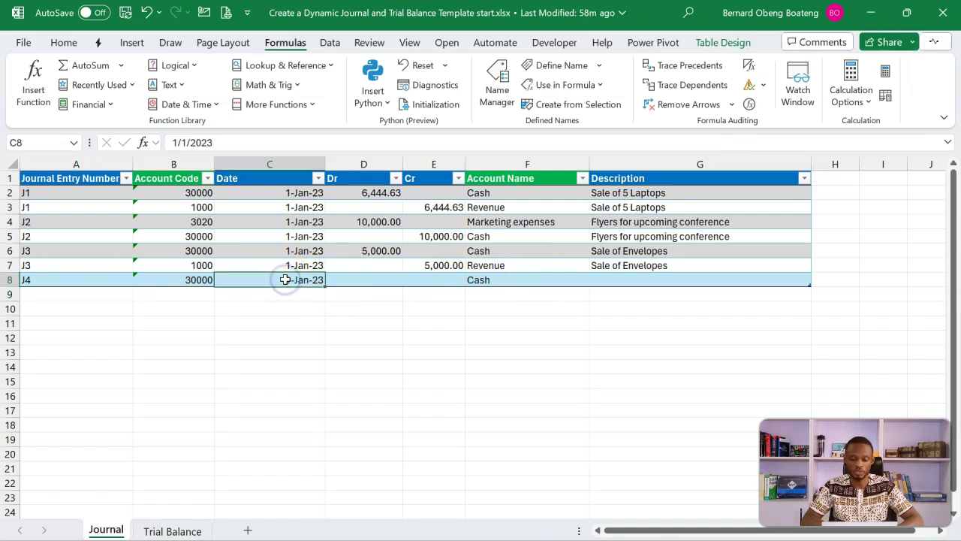
pyautogui.click(350, 277)
pyautogui.doubleClick(350, 277)
pyautogui.write('100000')
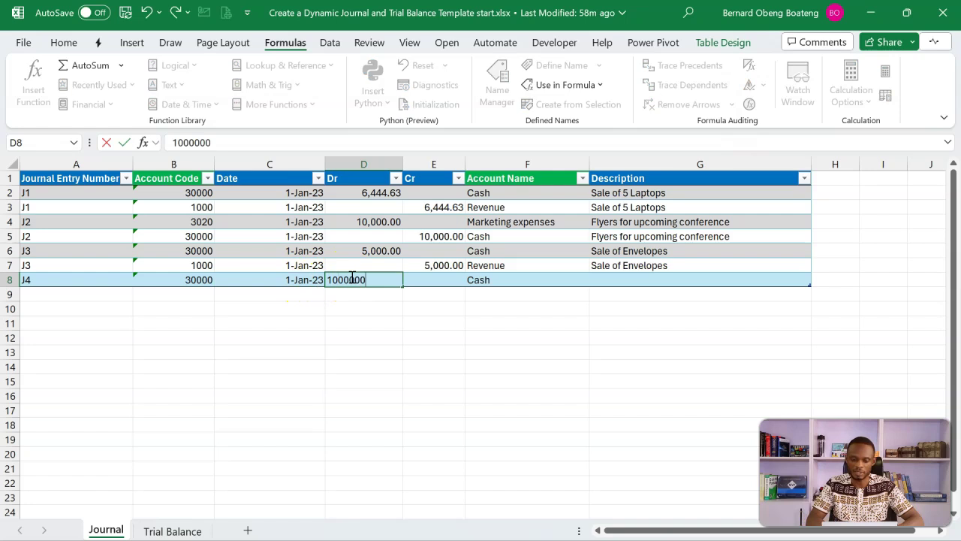
pyautogui.press('Return')
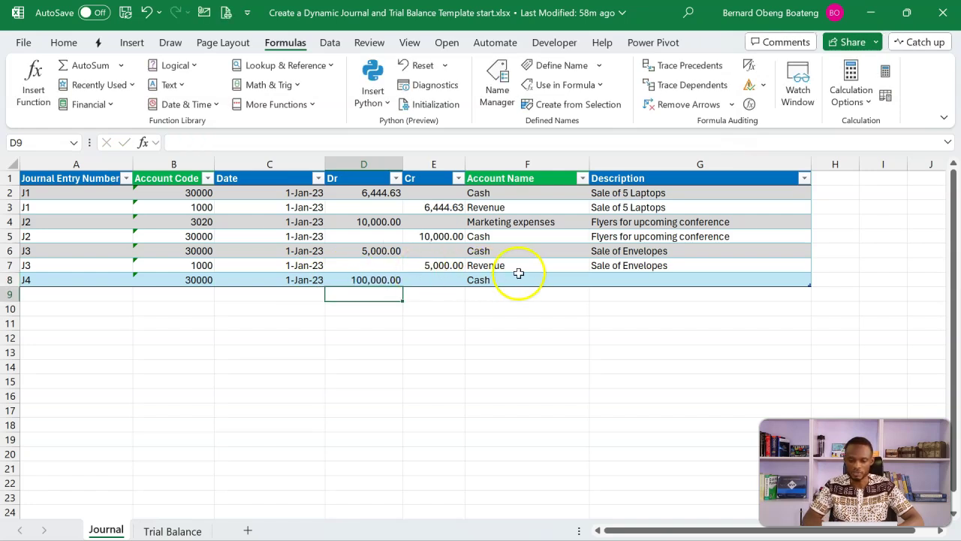
# Enter "Sale of Pencils" as the description of the J4 Cash line in row 8.
pyautogui.click(624, 289)
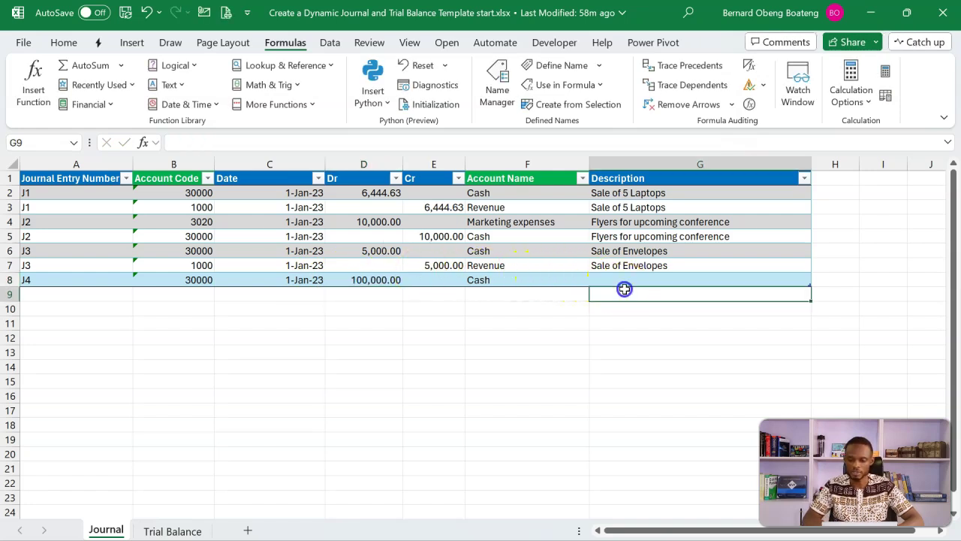
pyautogui.click(369, 295)
pyautogui.click(380, 281)
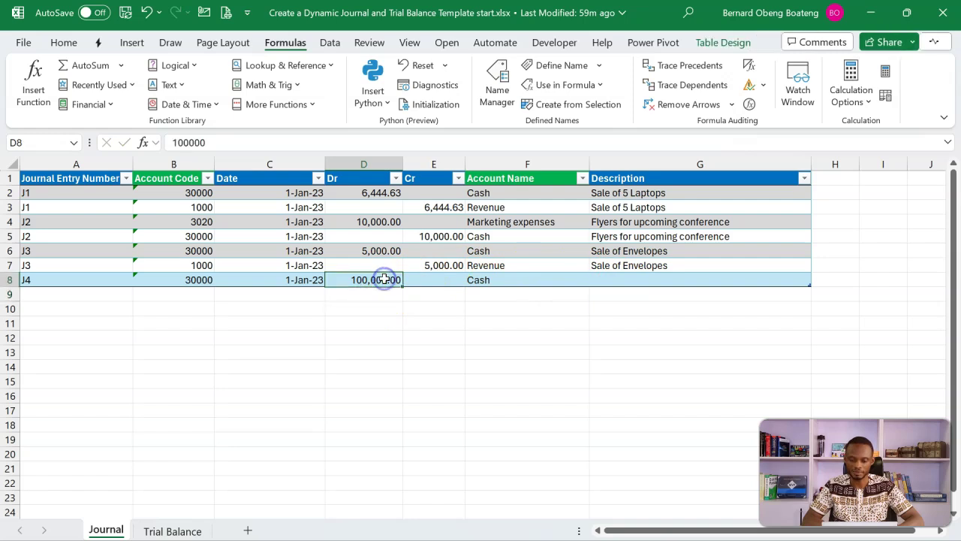
pyautogui.hotkey('ctrl', 'a')
pyautogui.click(641, 280)
pyautogui.write('Sale of')
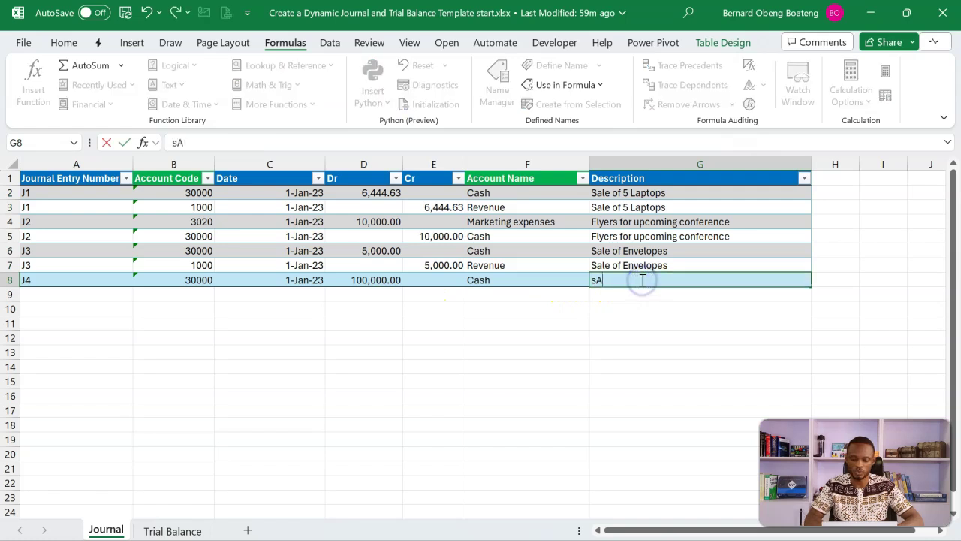
pyautogui.write(' PEn')
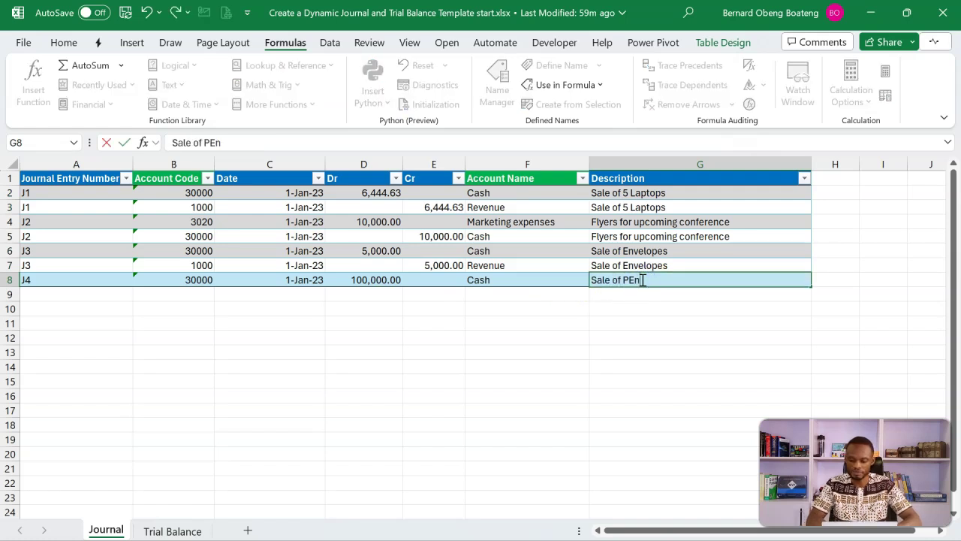
pyautogui.write('cils')
pyautogui.press('Return')
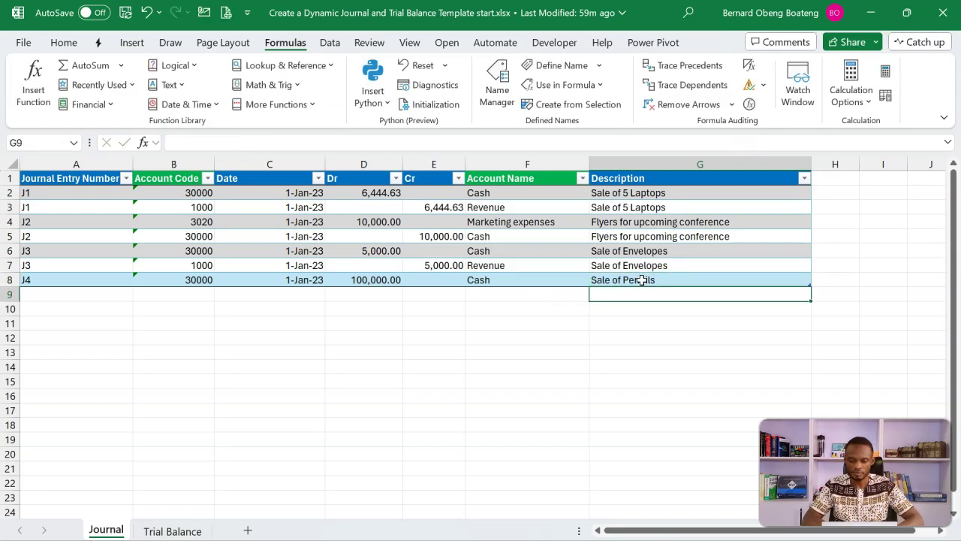
# Add a second J4 line in journal row 9 with account code 1000.
pyautogui.click(114, 292)
pyautogui.write('J4')
pyautogui.click(181, 294)
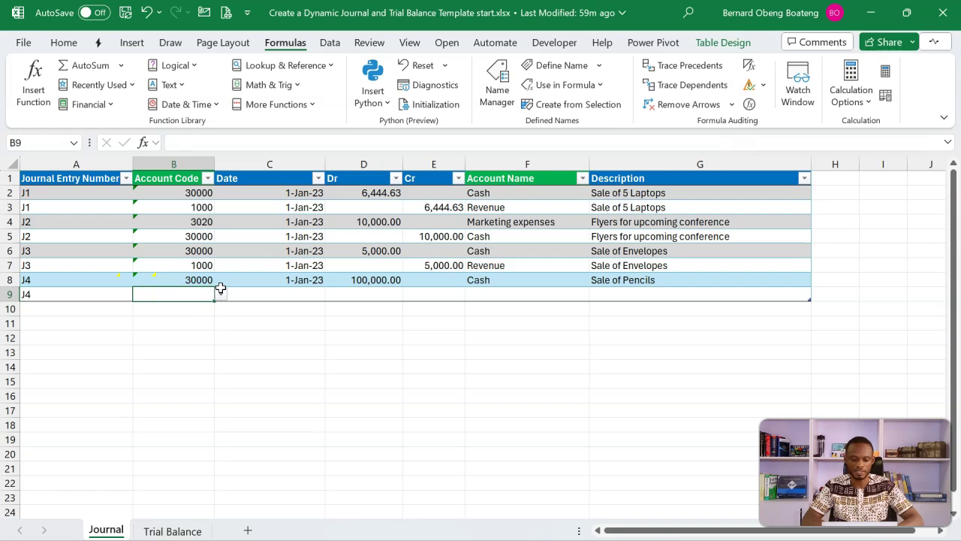
pyautogui.write('1000')
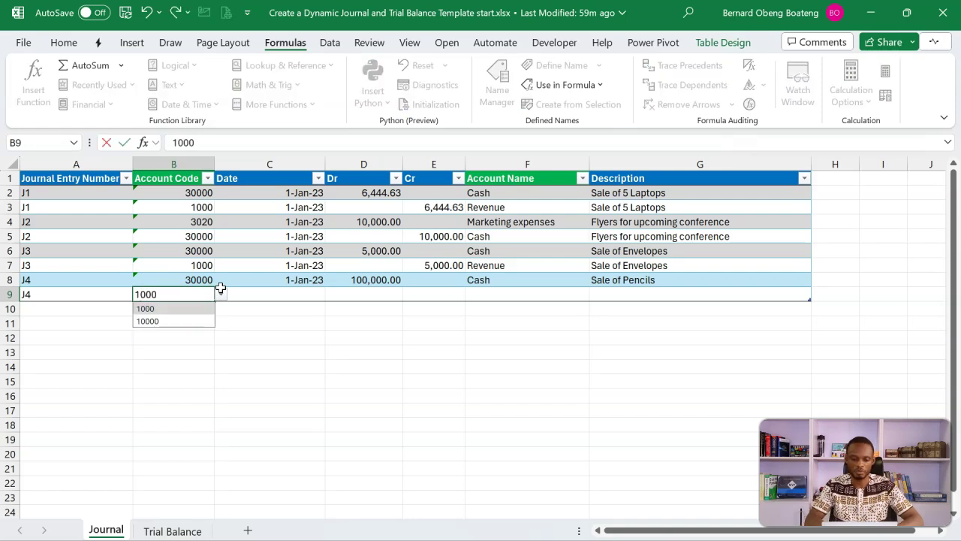
pyautogui.press('Tab')
pyautogui.press('Tab')
pyautogui.press('Tab')
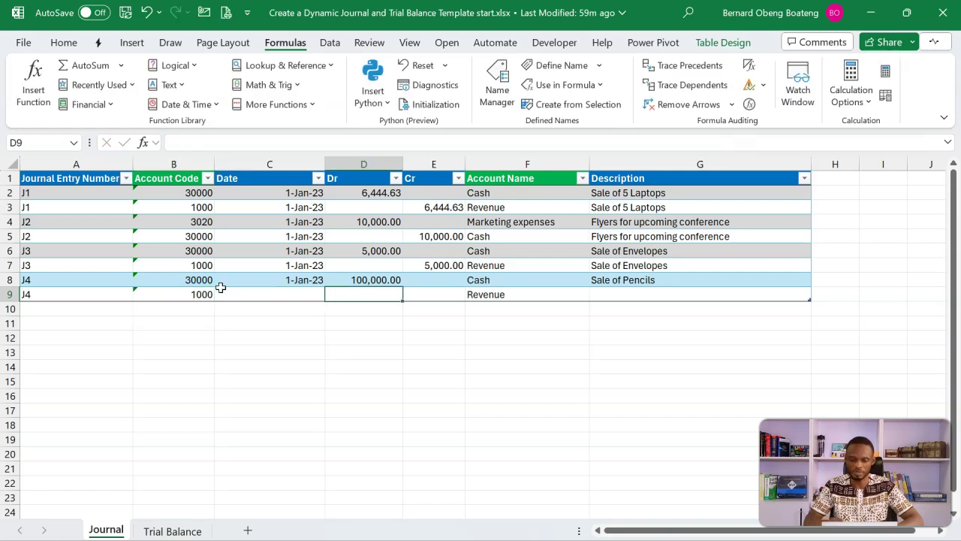
# Enter a credit of 100000 in journal row 9 and copy the description and date from the row above.
pyautogui.write('100000')
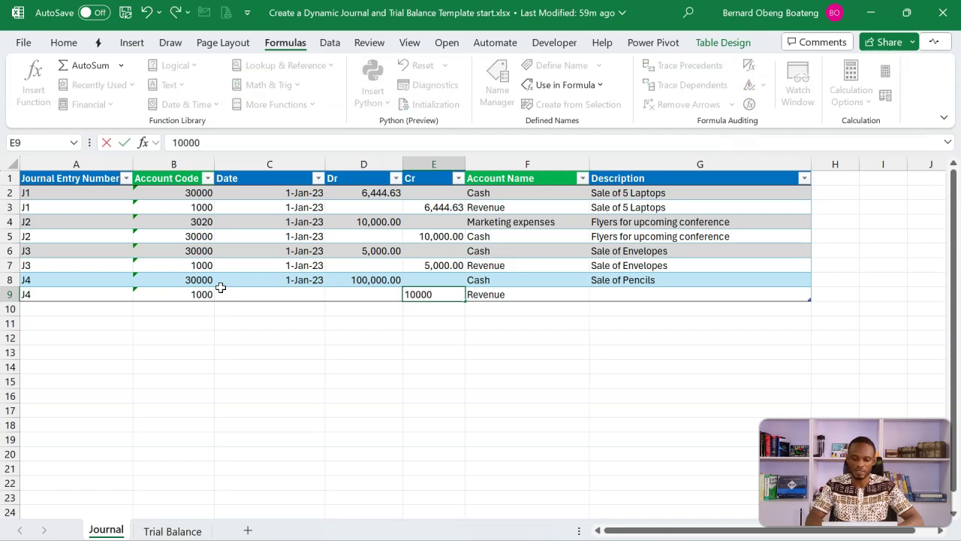
pyautogui.press('Tab')
pyautogui.press('Tab')
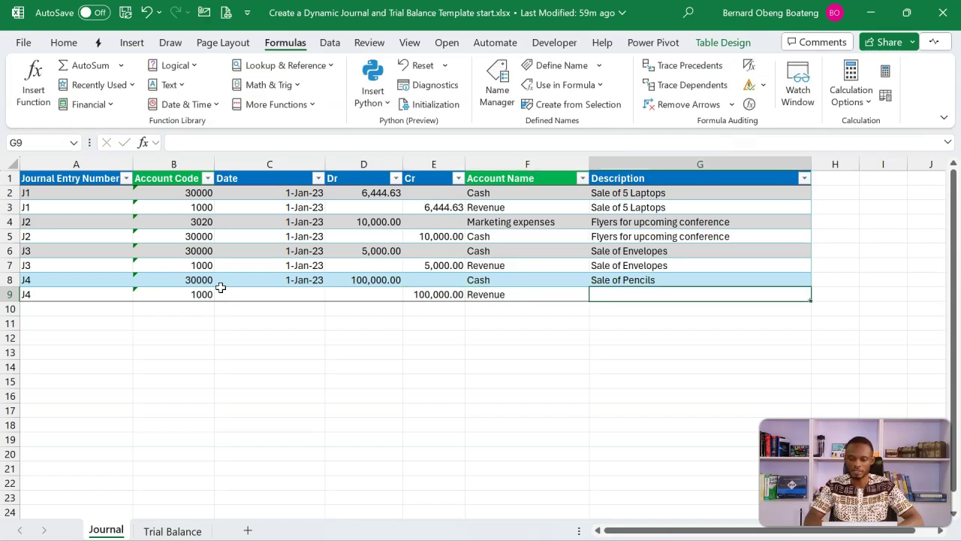
pyautogui.hotkey('ctrl', 'd')
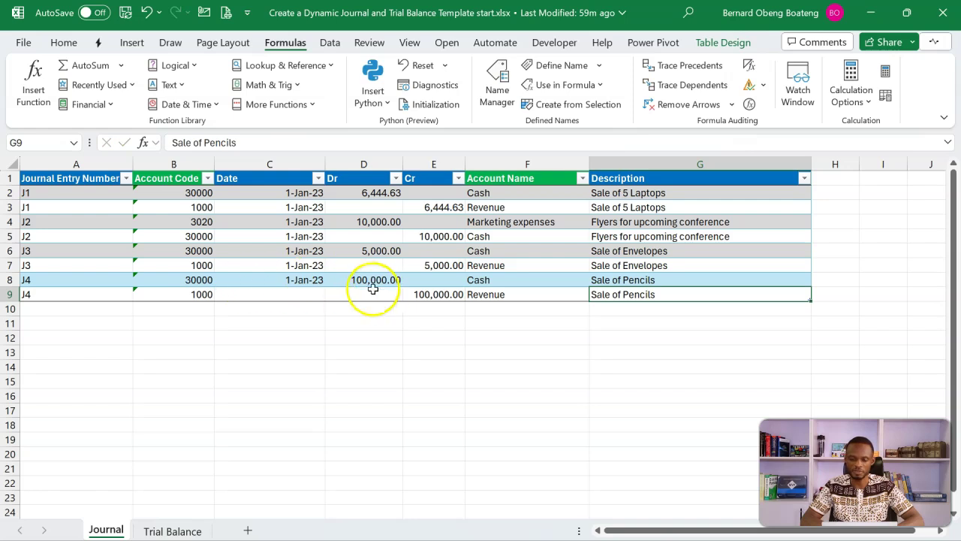
pyautogui.click(316, 293)
pyautogui.hotkey('ctrl', 'd')
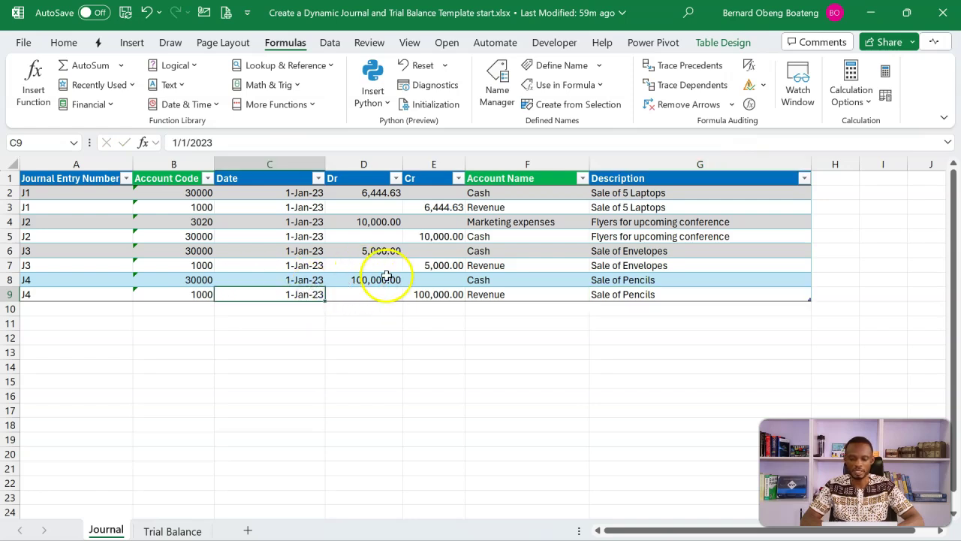
# Check how the two J4 journal lines carry into the Revenue and Cash rows of the Trial Balance sheet.
pyautogui.moveTo(13, 279); pyautogui.dragTo(14, 292)
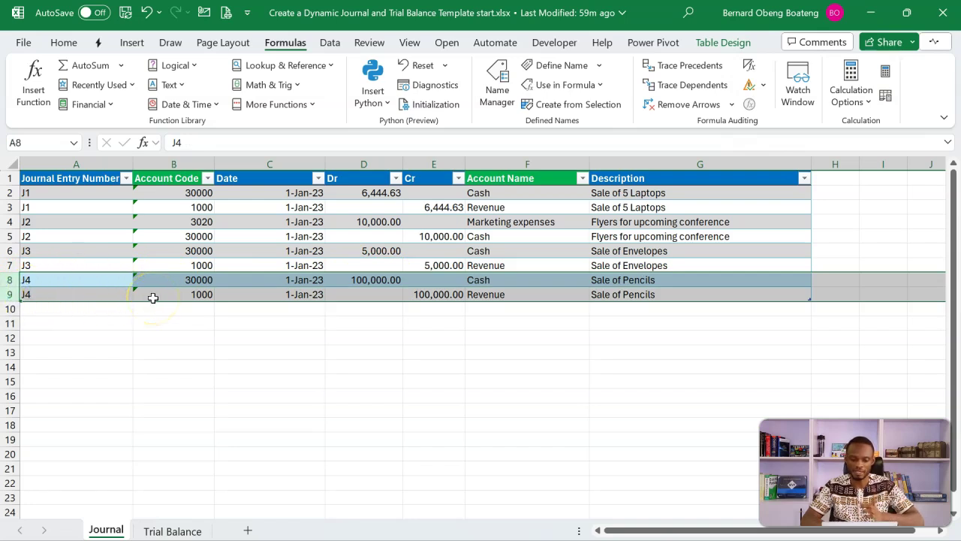
pyautogui.click(156, 530)
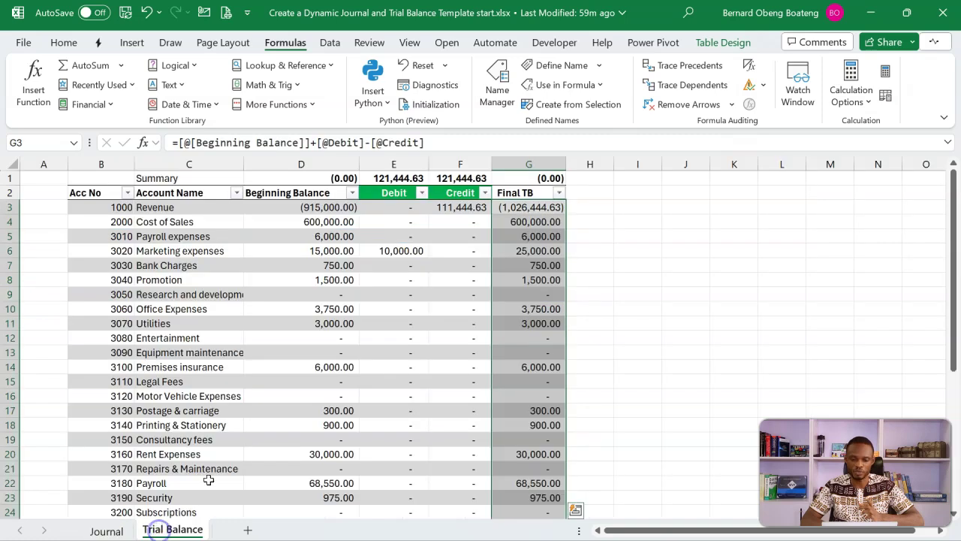
pyautogui.click(458, 209)
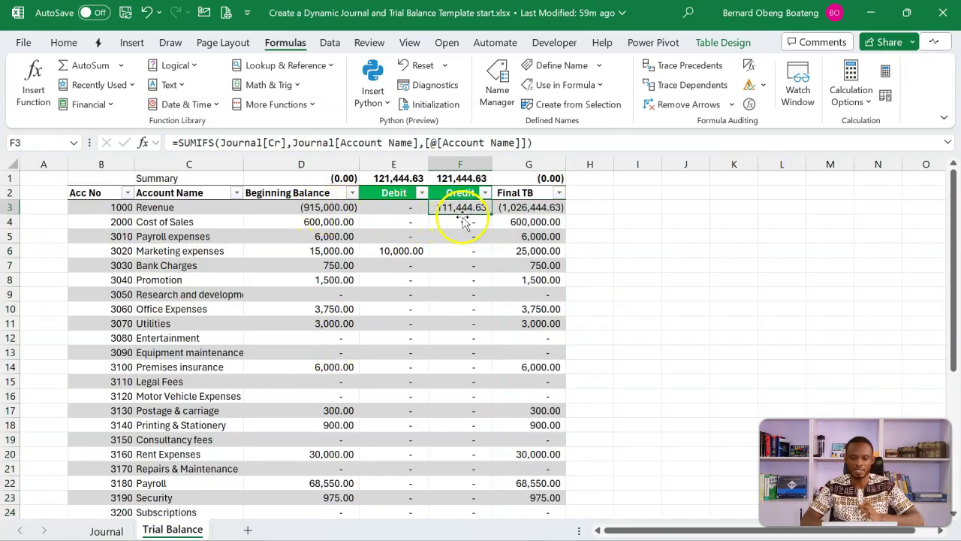
pyautogui.click(516, 210)
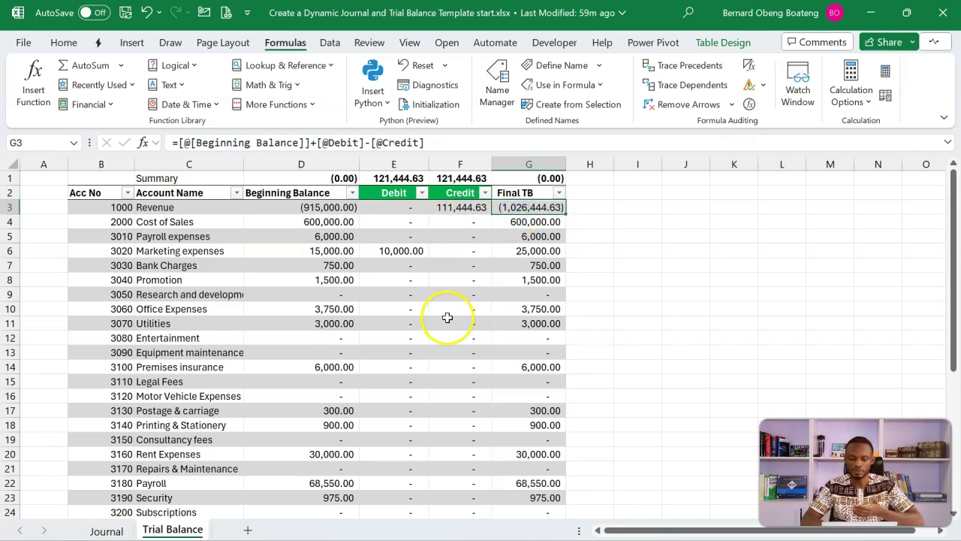
pyautogui.scroll(-4, 444, 323)
pyautogui.scroll(-2, 445, 323)
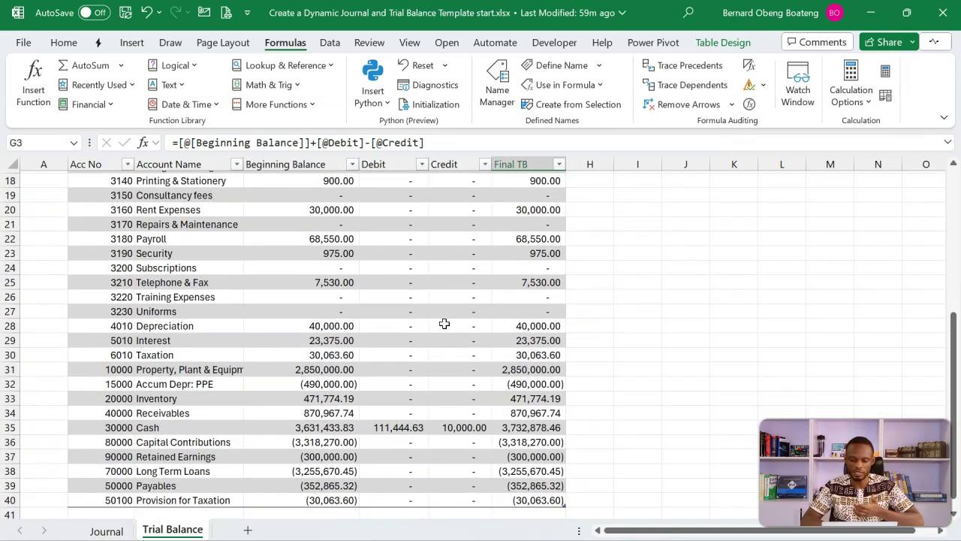
pyautogui.click(403, 427)
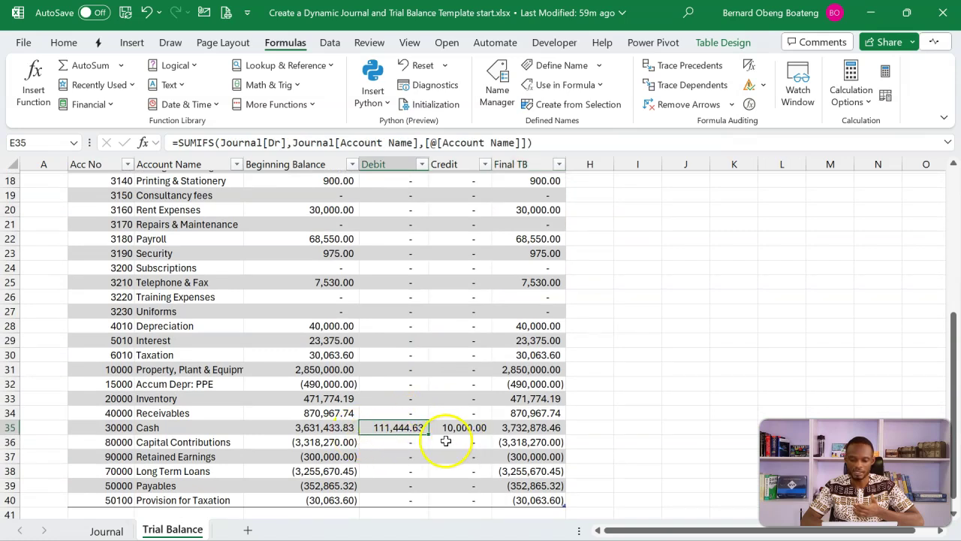
pyautogui.click(515, 427)
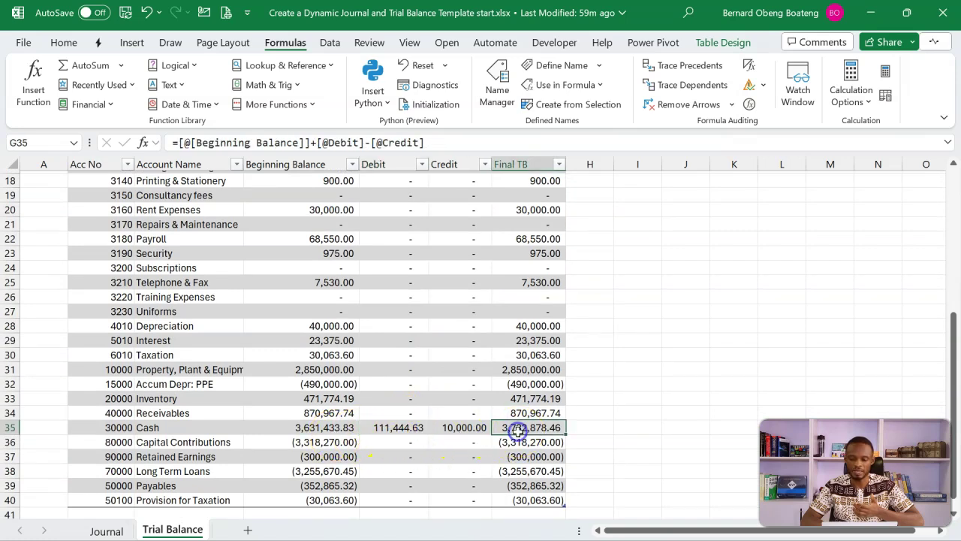